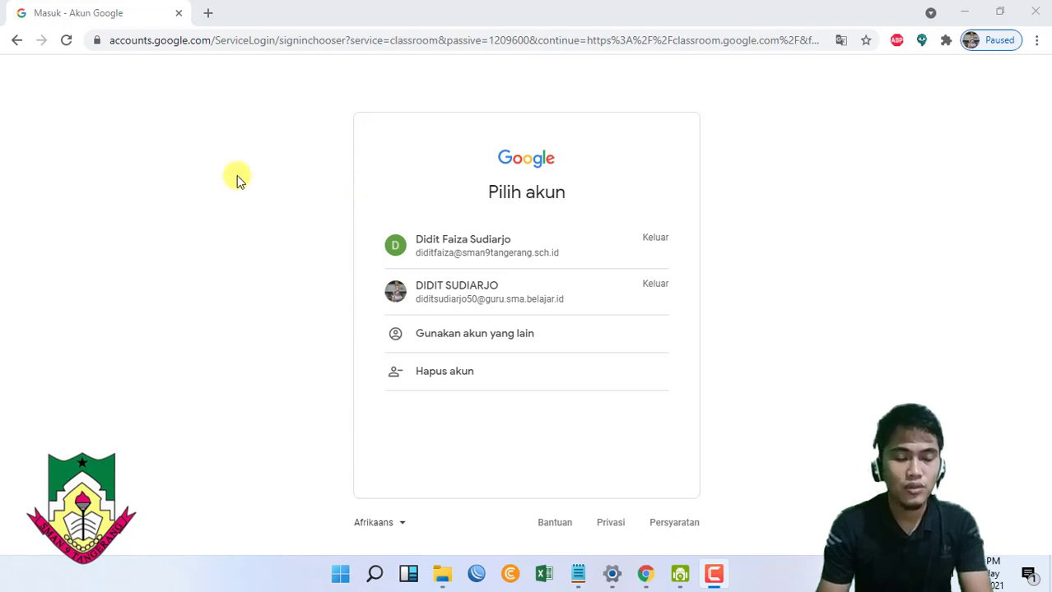
- Go from the account chooser to the google.com homepage
click(199, 42)
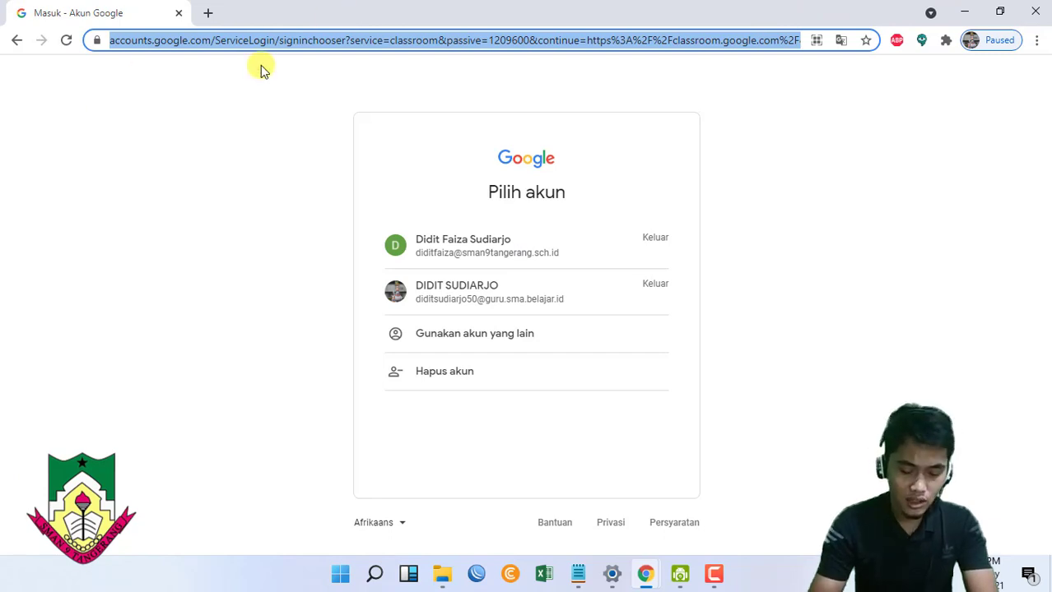
text(GOOgle.com)
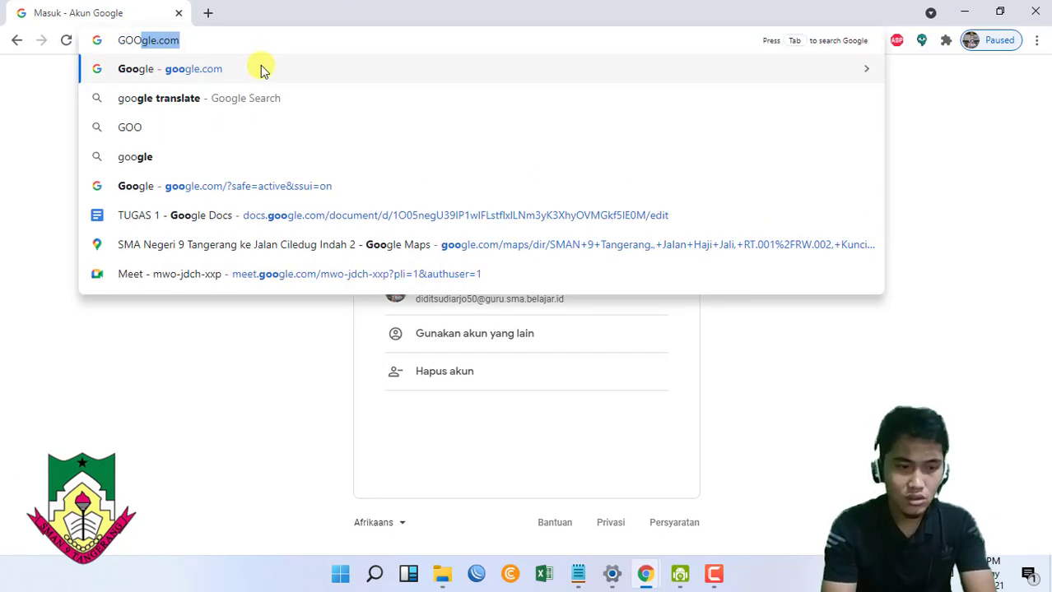
key(Return)
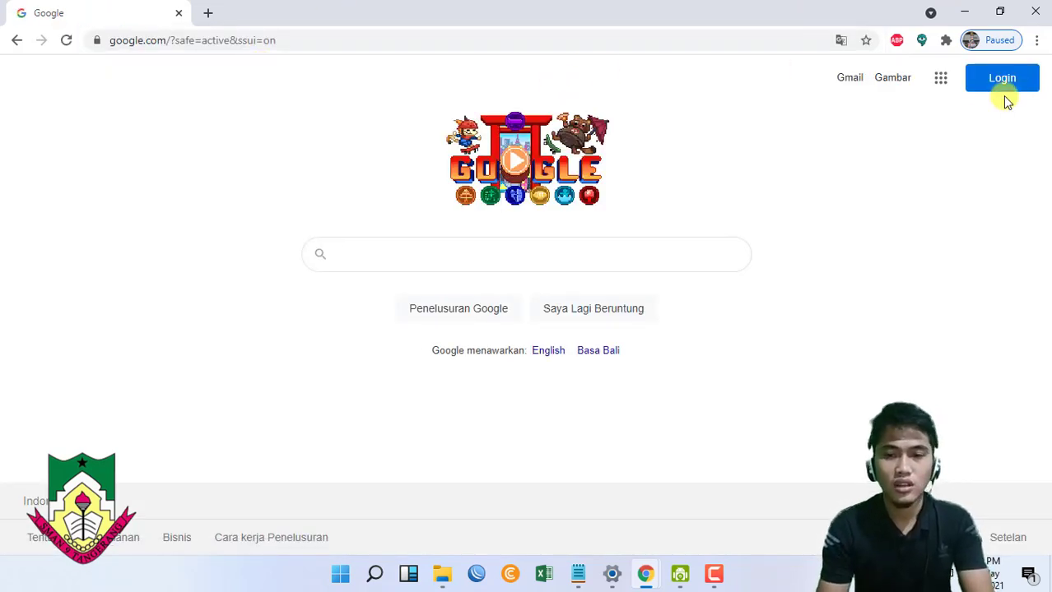
- Sign in with the teacher's school account, re-entering the password after a failed first attempt
click(1006, 90)
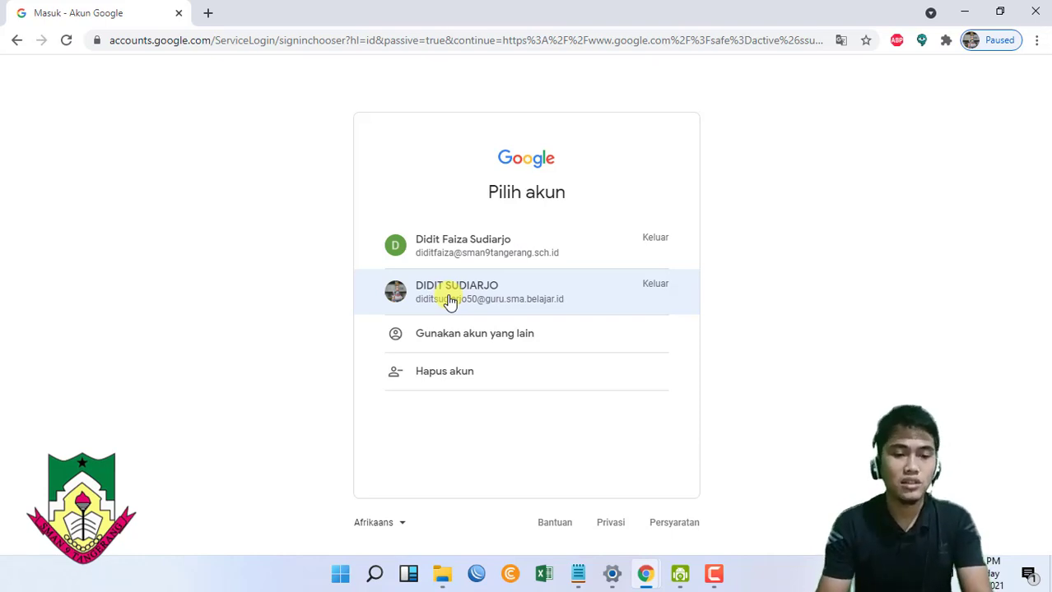
click(450, 301)
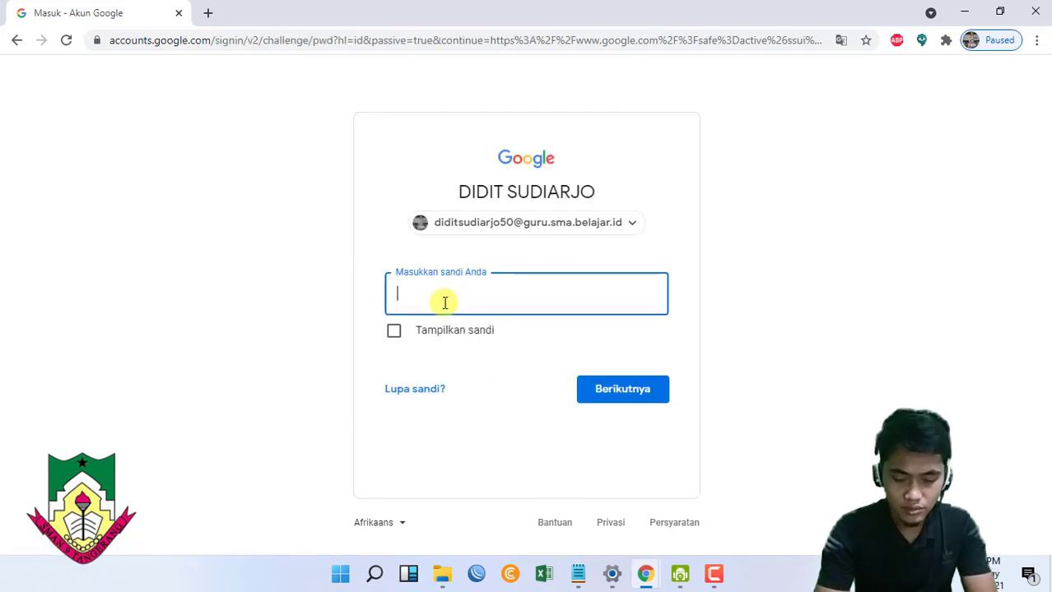
text(••••••••••••)
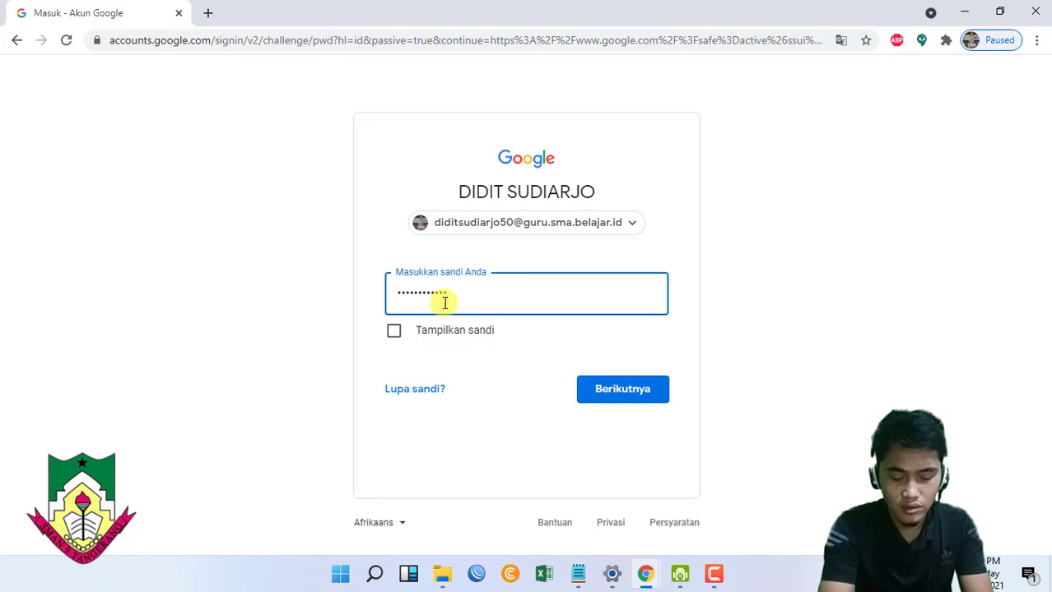
text(••••)
key(Return)
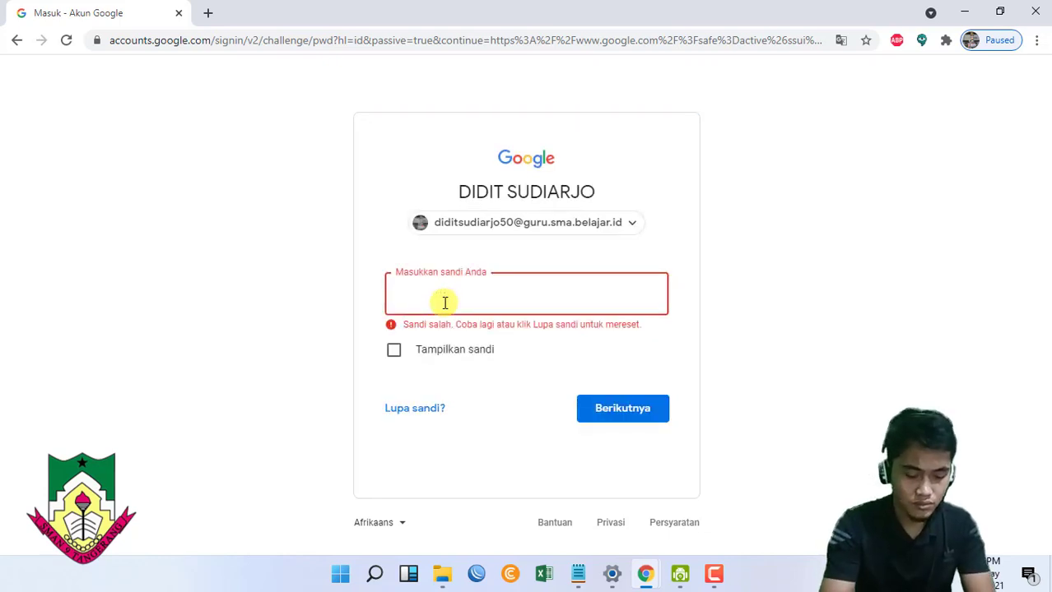
text(••••••••)
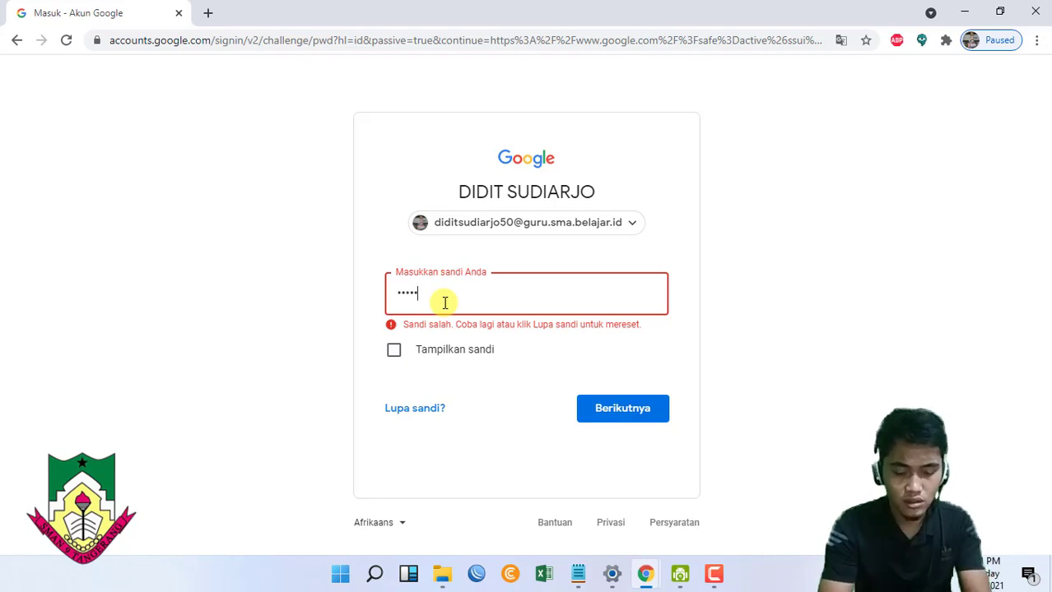
text(••••••••)
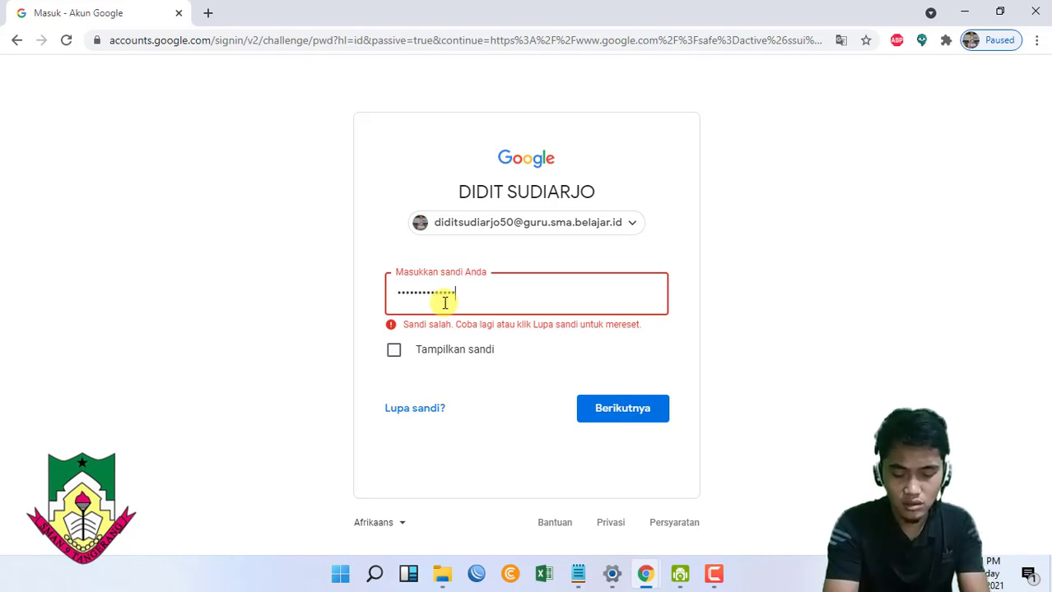
key(Return)
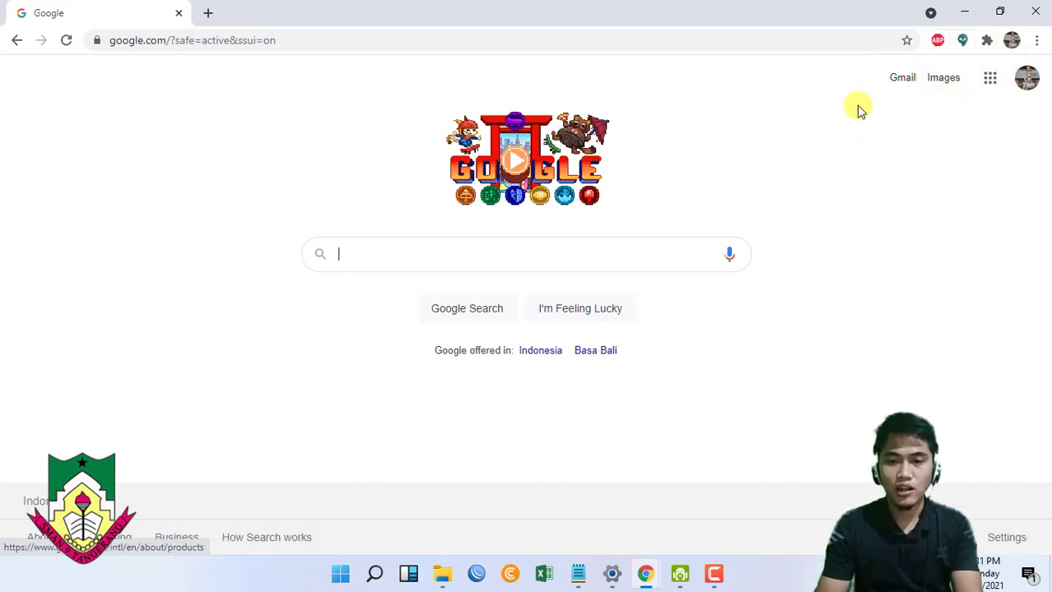
- Open Classroom from the Google apps grid and bring up the add-class options
click(990, 77)
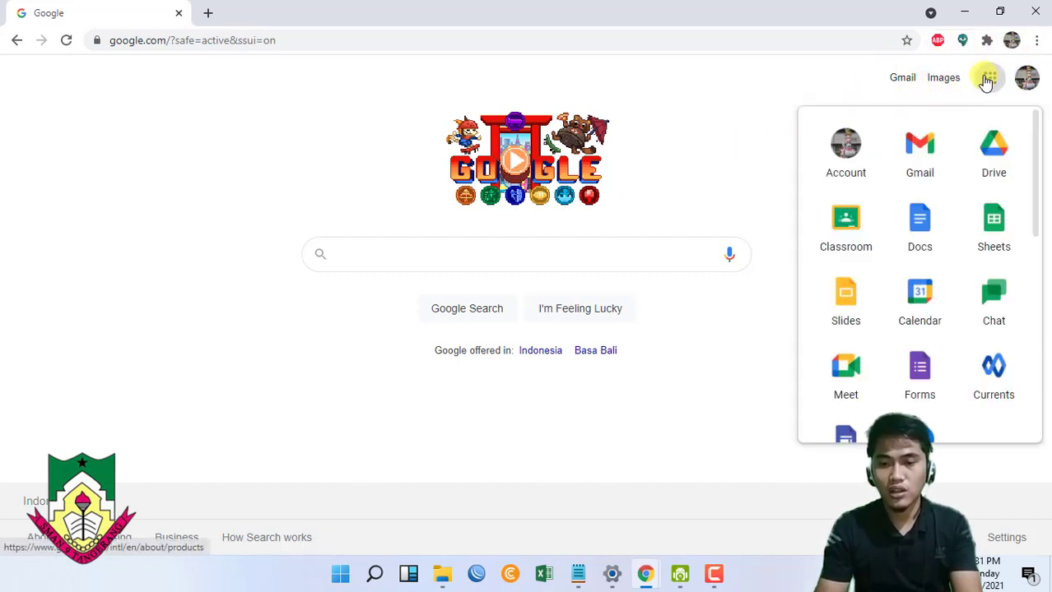
click(845, 244)
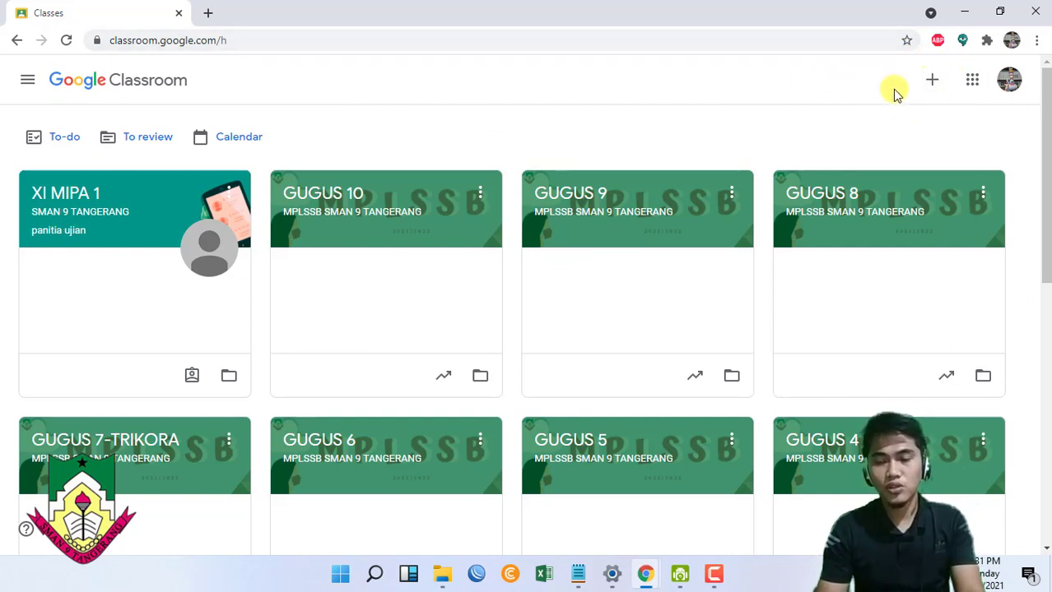
click(933, 83)
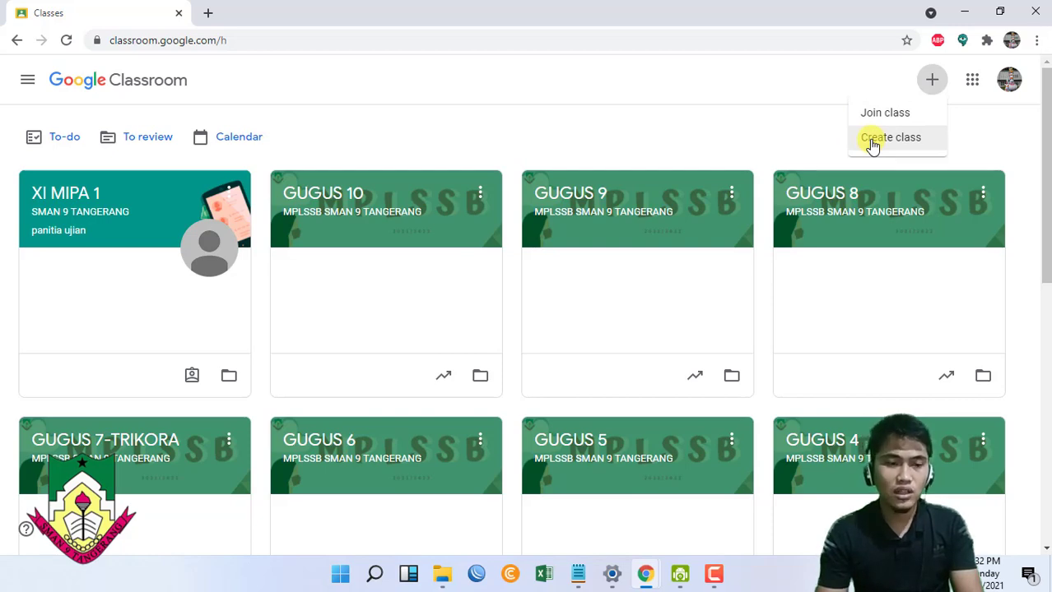
- Create class 'PJOK', section 'XII MIPA 1', subject 'PJOK', room 'SMAN 9 TANGERANG'
click(873, 140)
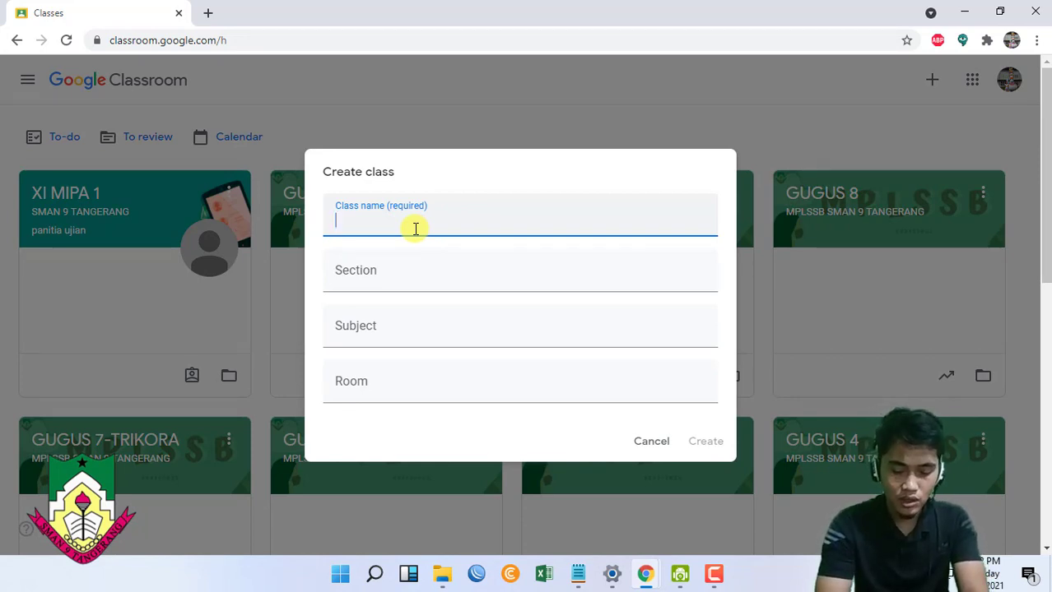
text(PJOK)
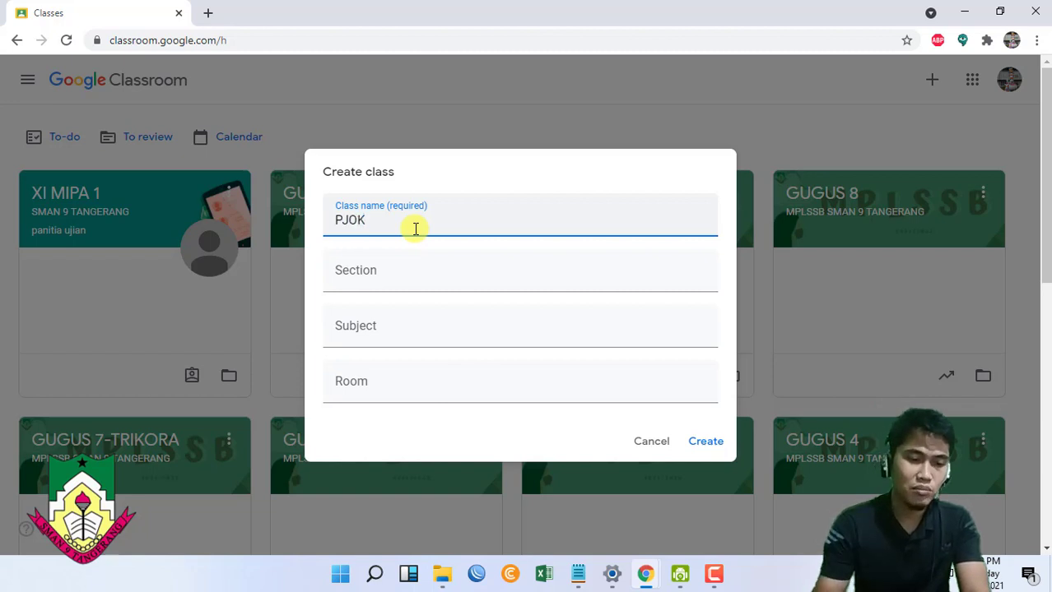
click(392, 282)
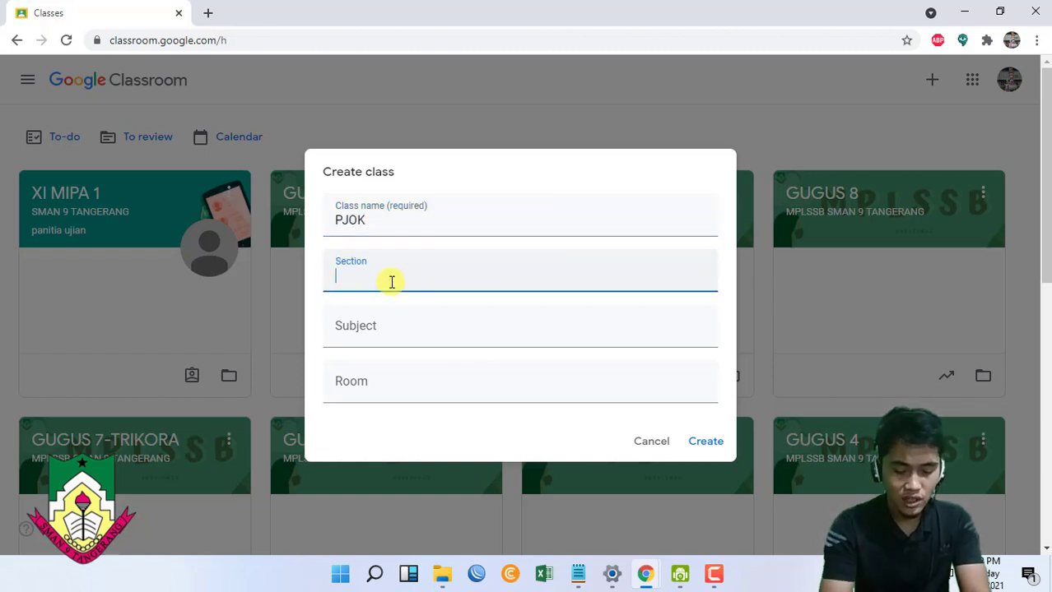
text(XII MIPA )
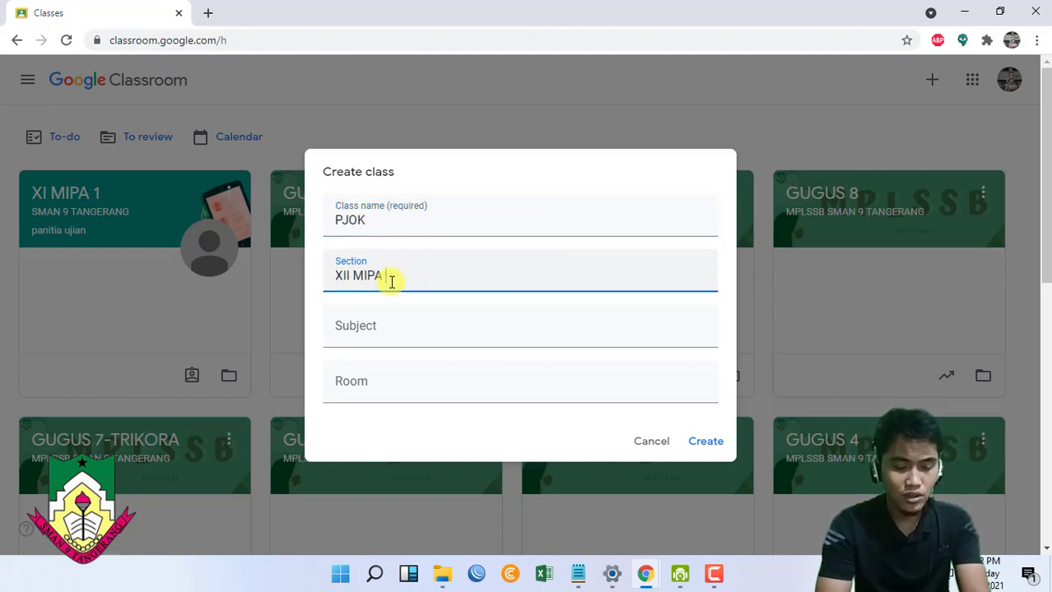
text(1)
click(393, 325)
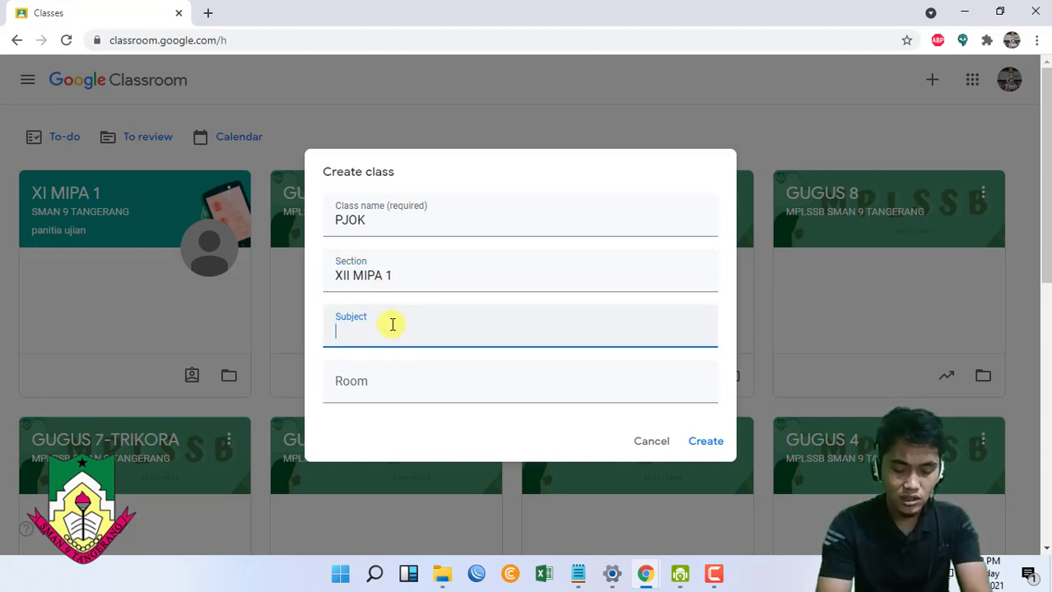
text(PJOK)
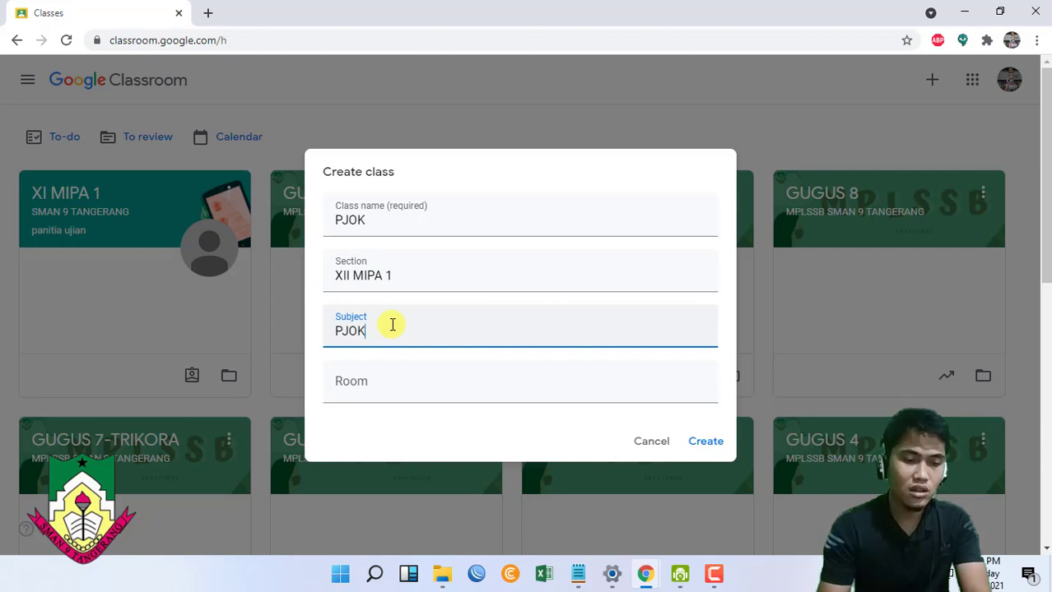
click(375, 378)
text(SMAN)
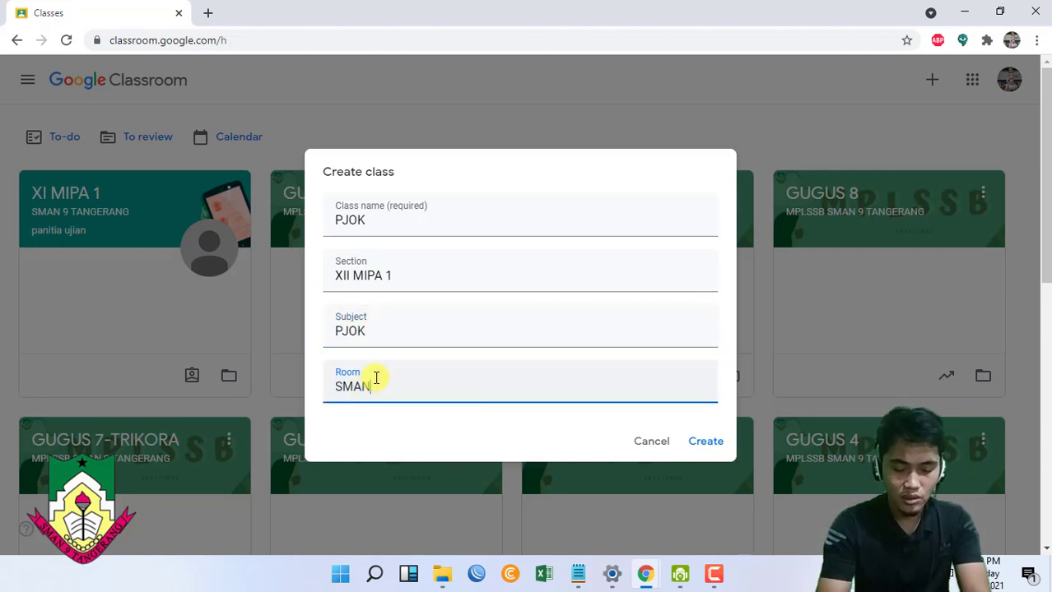
text( 9 TANGERANG)
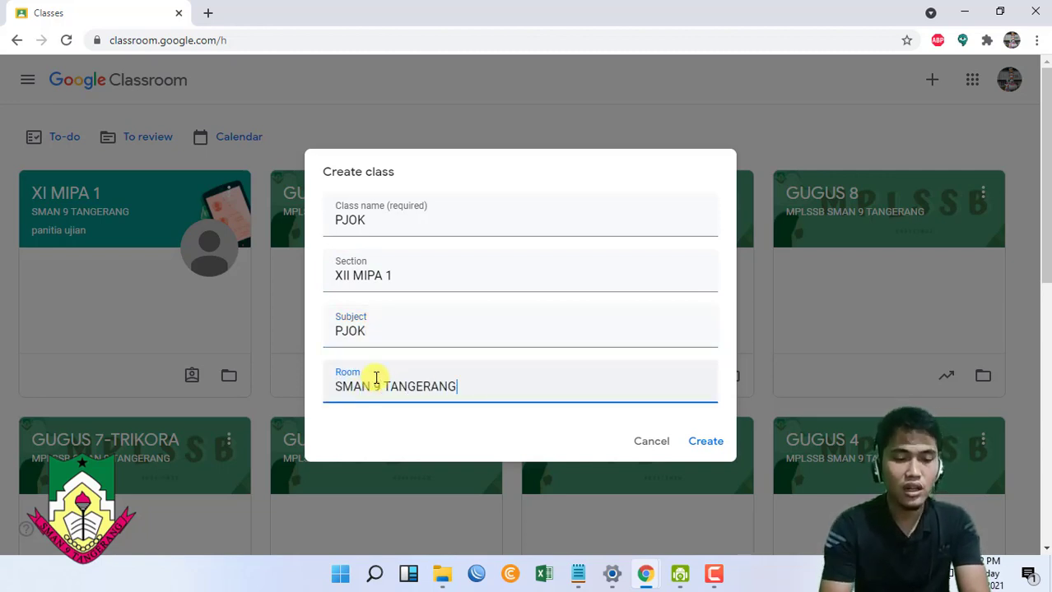
click(699, 444)
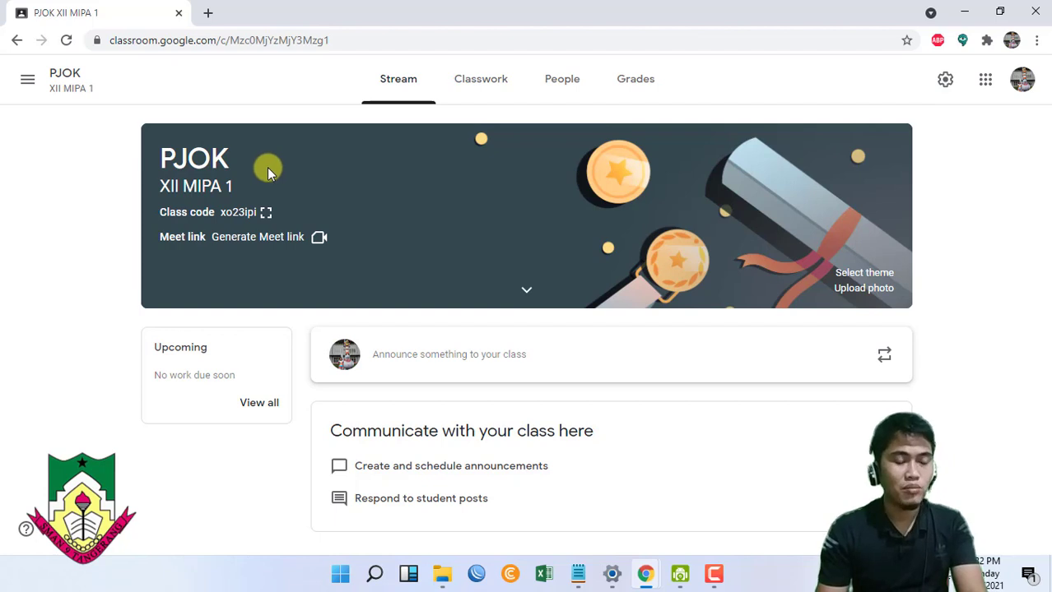
- Enlarge the PJOK class code, copy the invite link, and switch to the incognito window
click(266, 216)
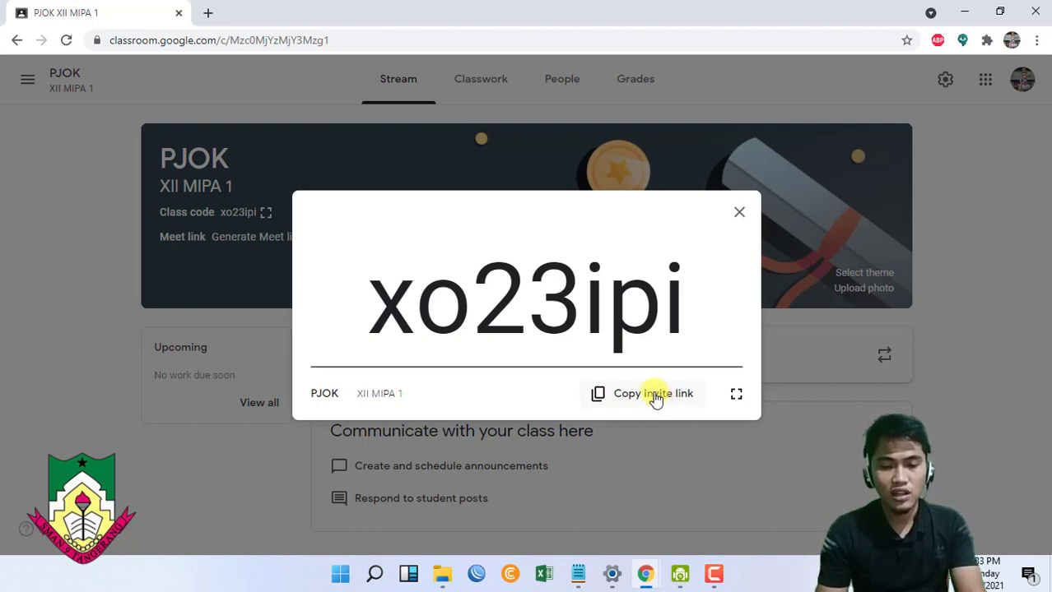
click(656, 398)
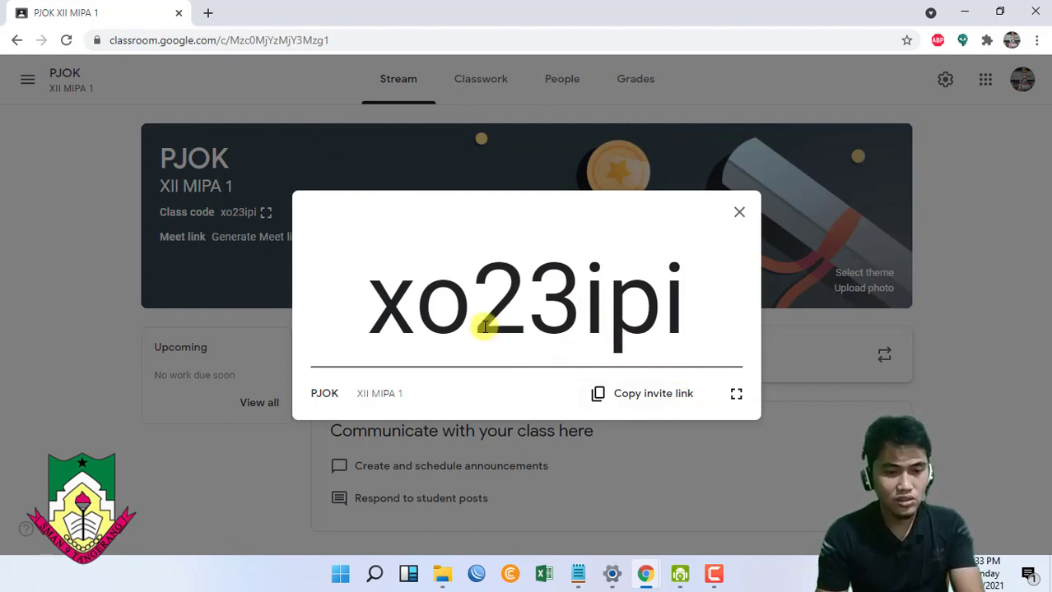
key(alt+Tab)
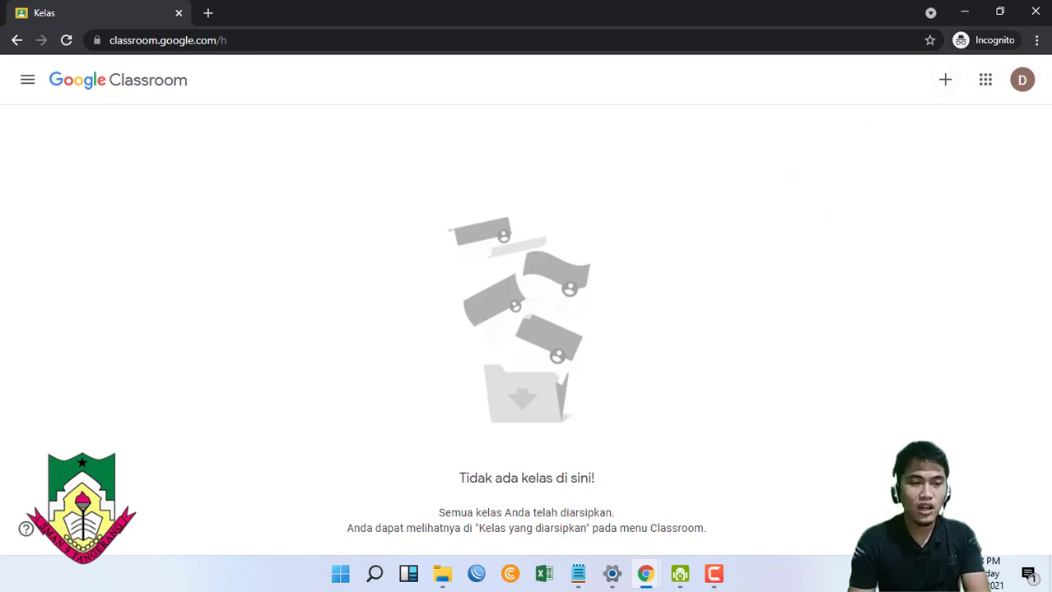
- Join PJOK XII MIPA 1 as a student via the pasted invite link in a new tab
click(208, 13)
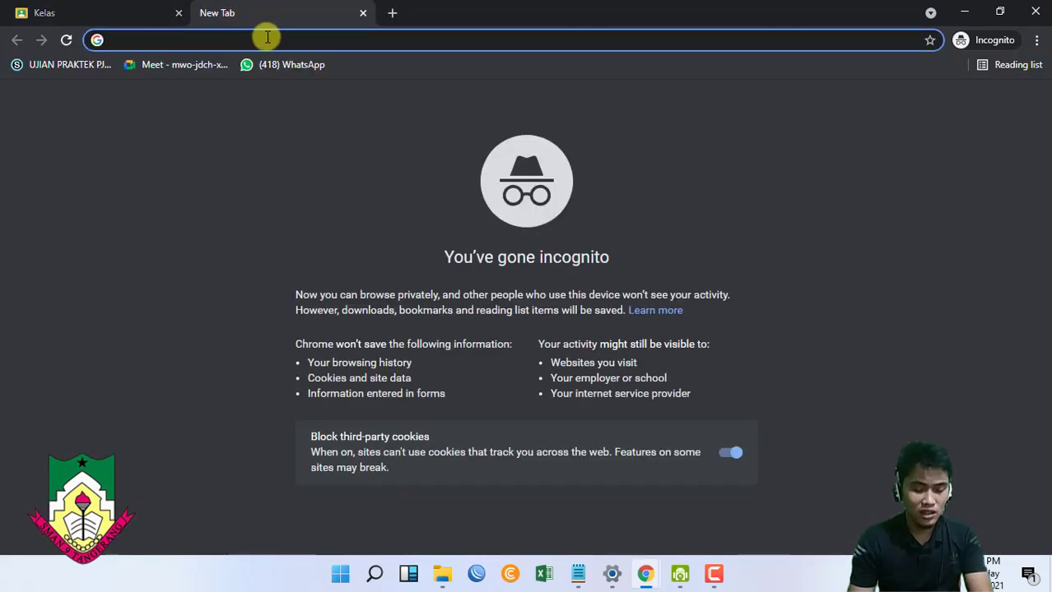
key(ctrl+v)
key(Return)
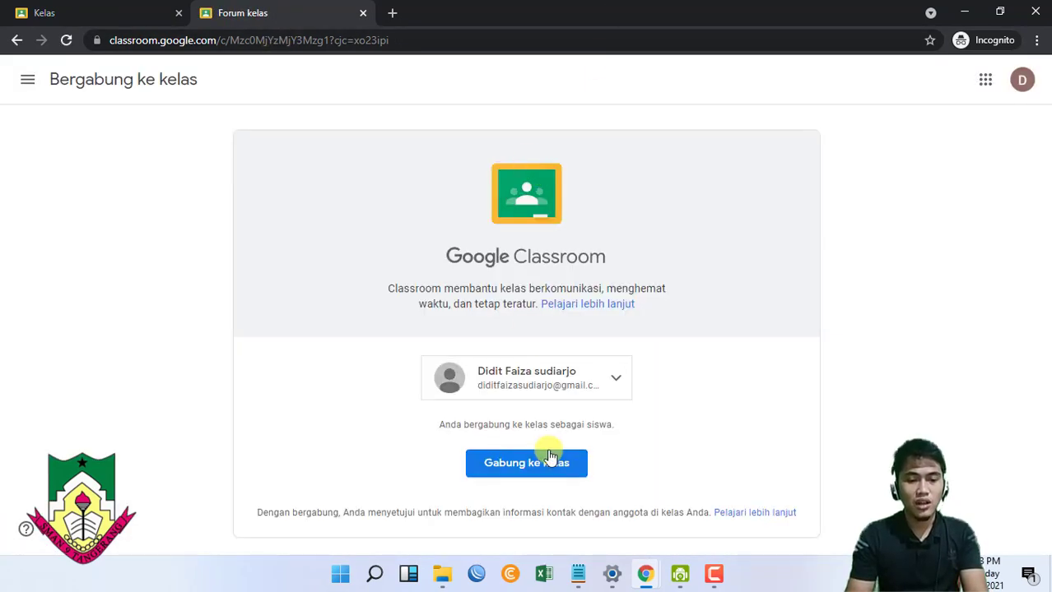
click(533, 470)
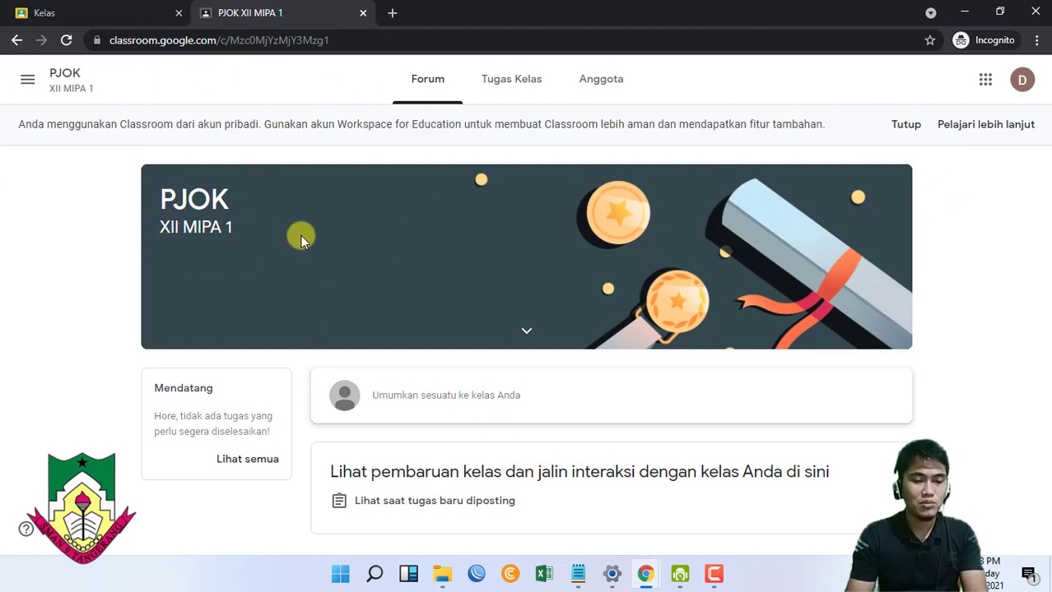
- Check the class subject and room details, then dismiss the personal-account notice
click(527, 331)
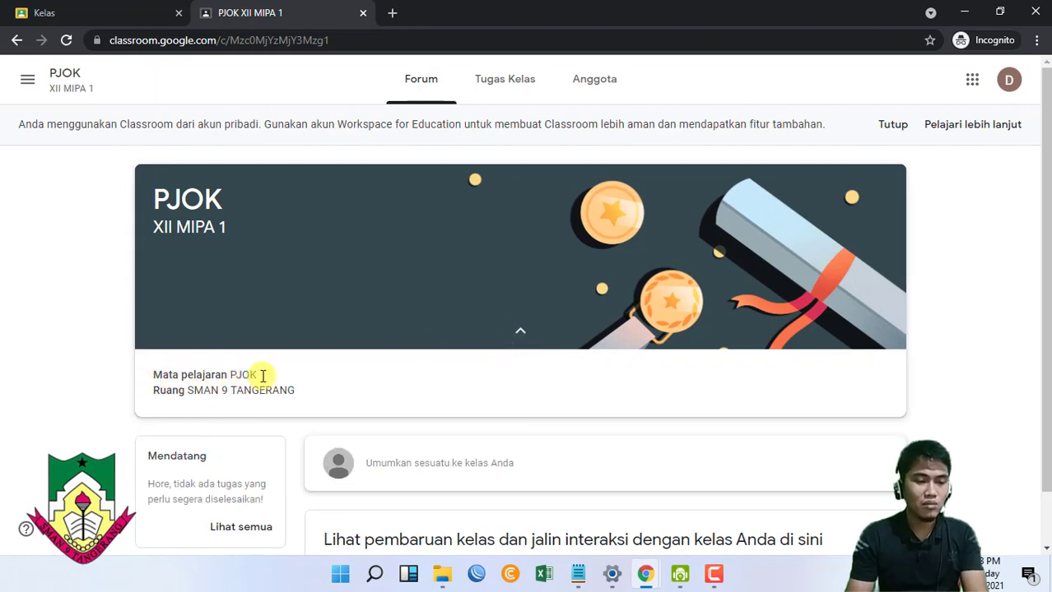
click(522, 336)
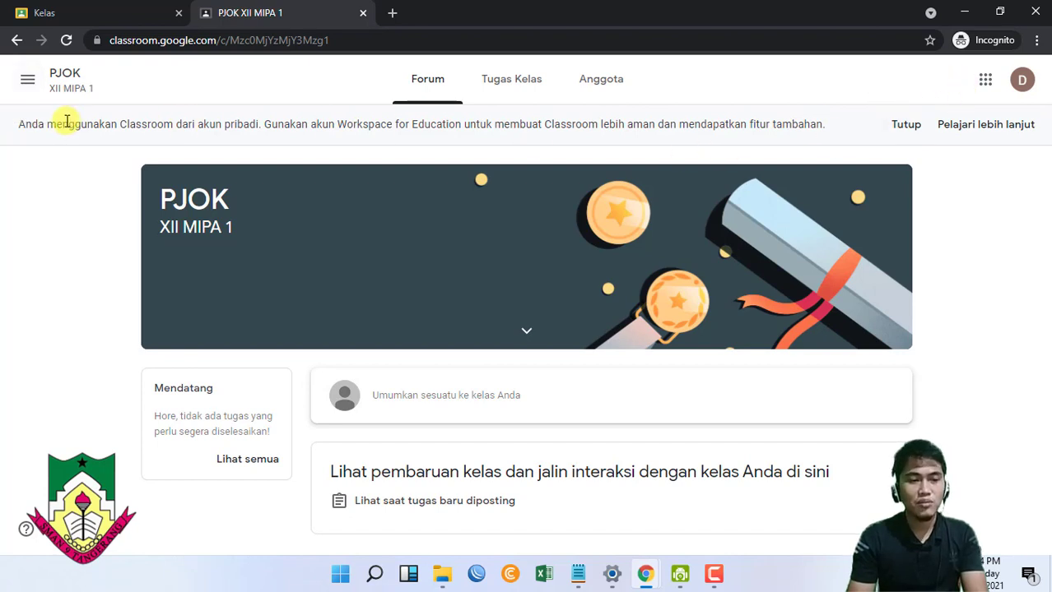
click(905, 124)
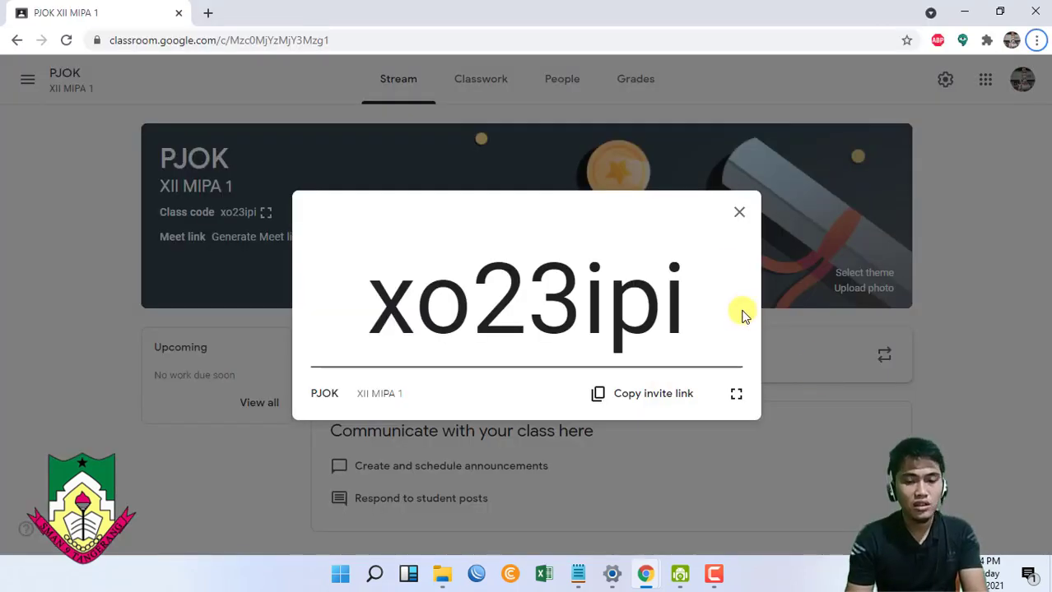
- Close the enlarged class code and show the Classwork page's Create options
click(737, 214)
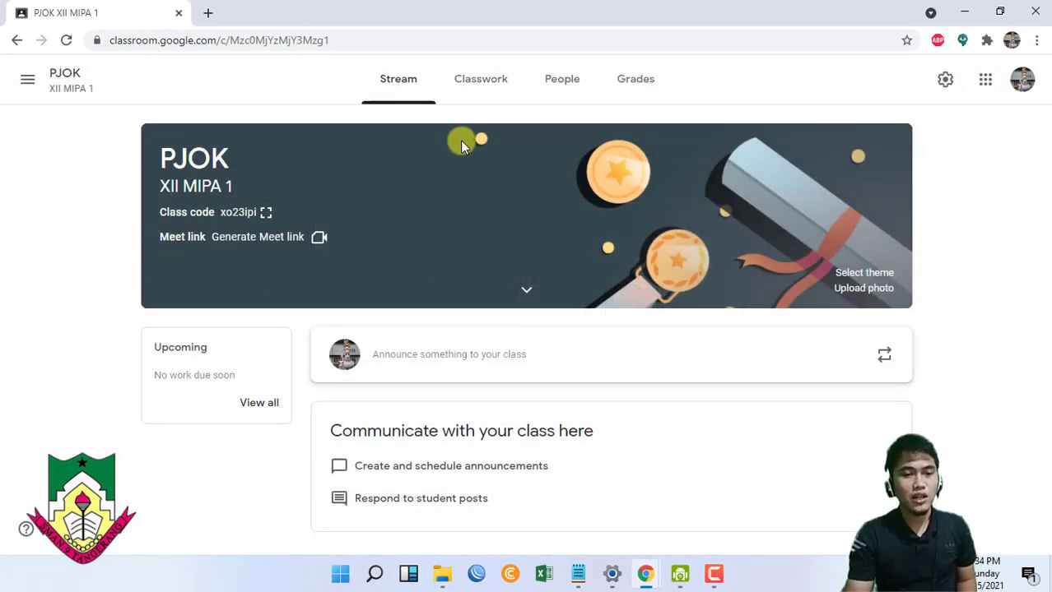
click(472, 84)
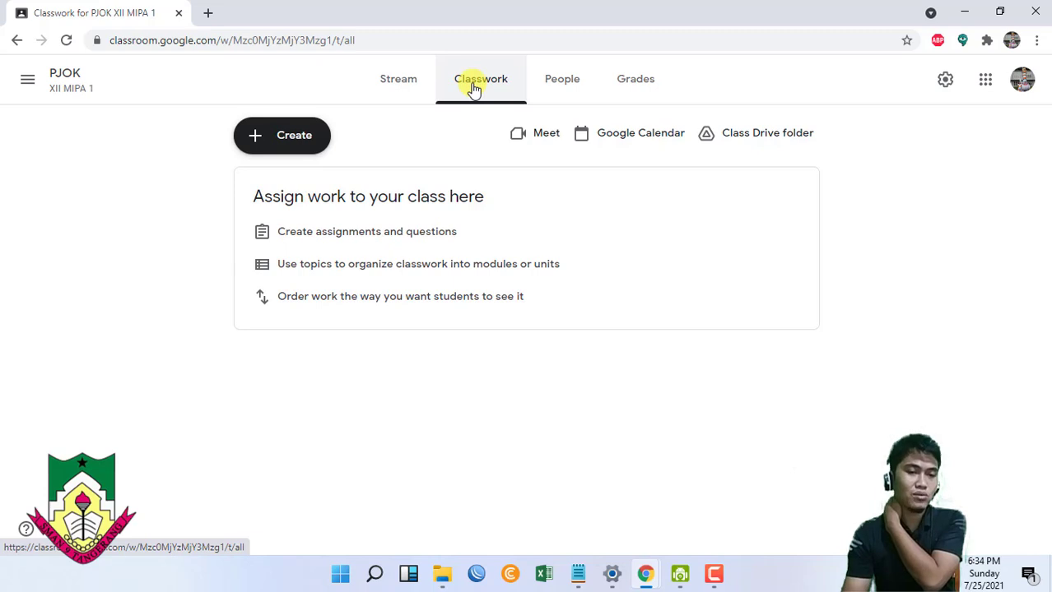
click(280, 140)
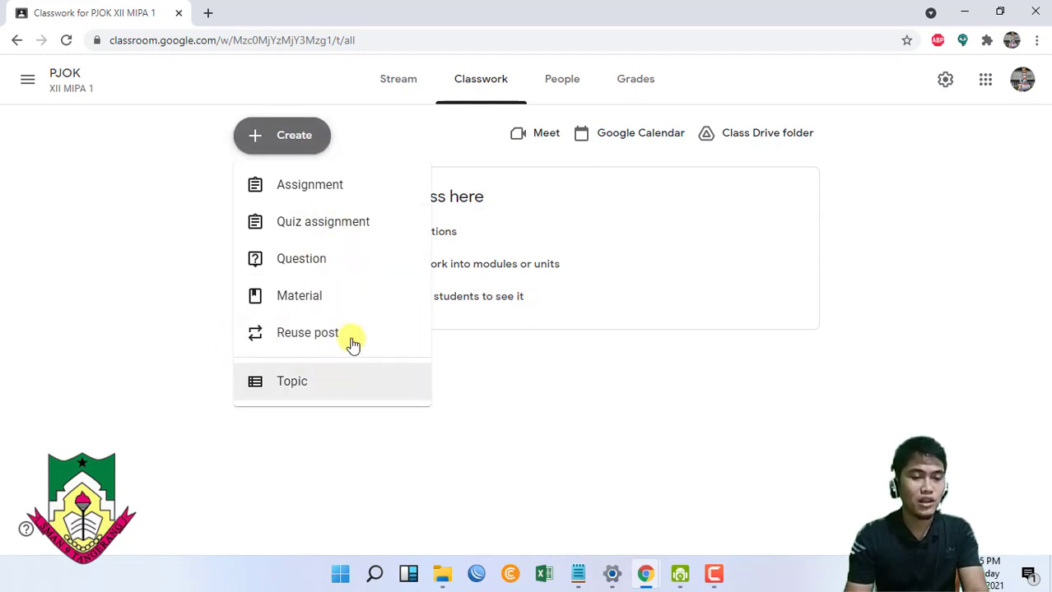
- Add the topic PERTEMUAN 1 to Classwork
click(294, 383)
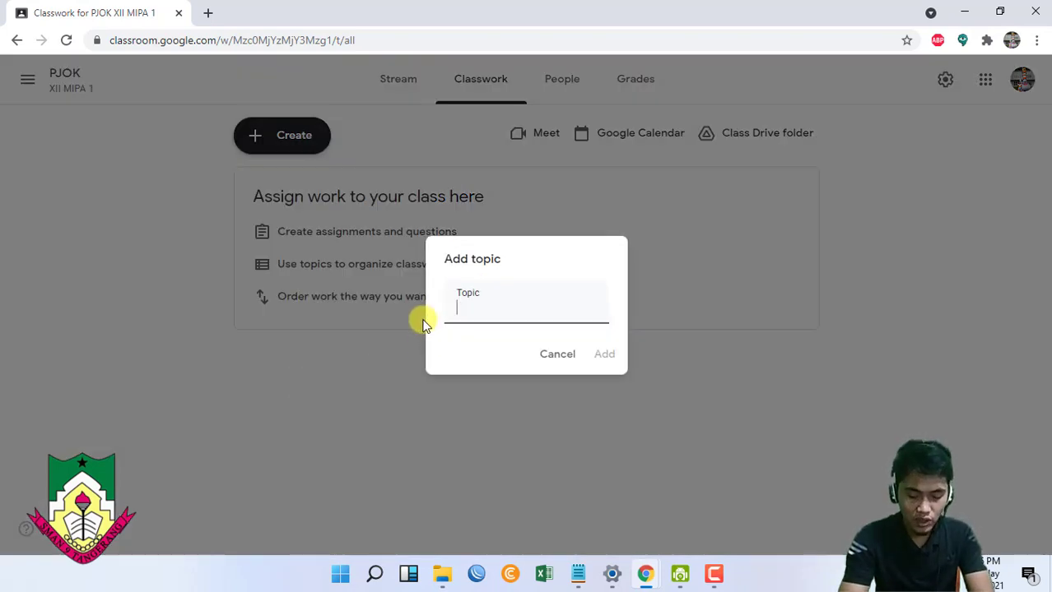
text(PERTEMUAN 1)
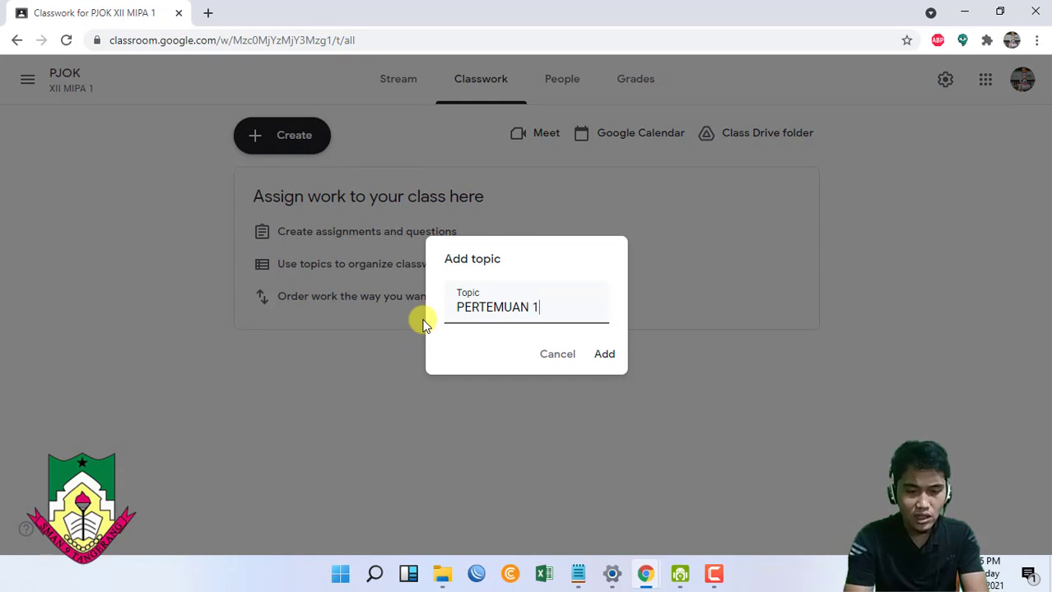
click(602, 358)
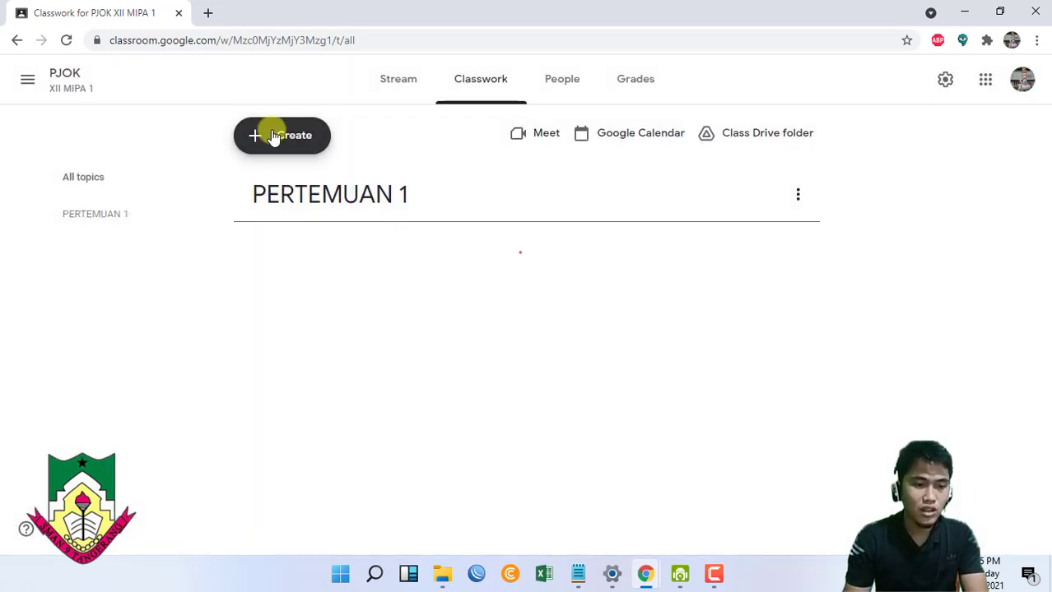
- Add the topic PERTEMUAN 2 and start a blank Material post
click(274, 136)
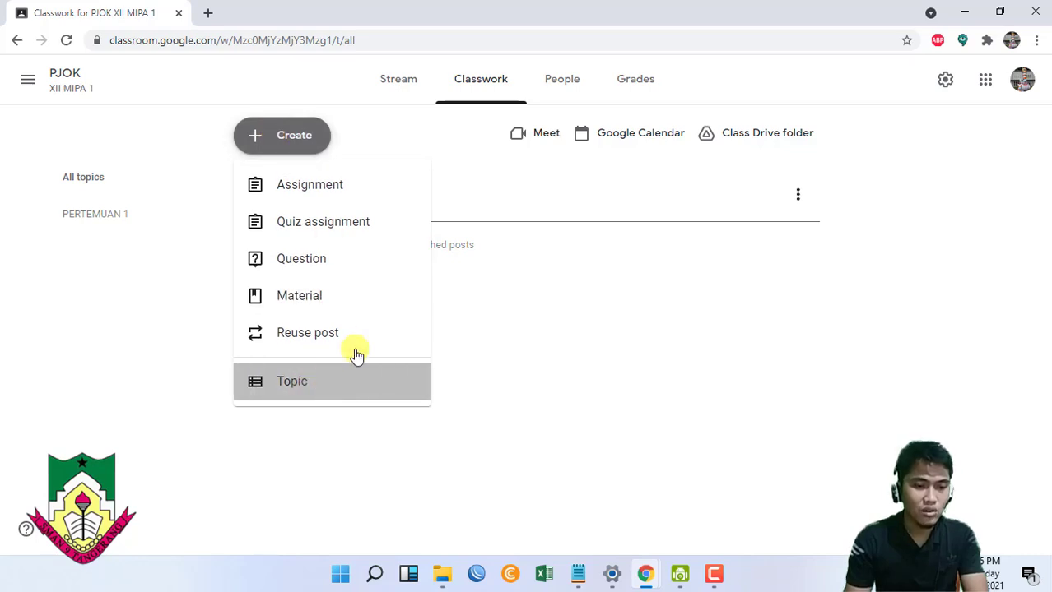
click(356, 356)
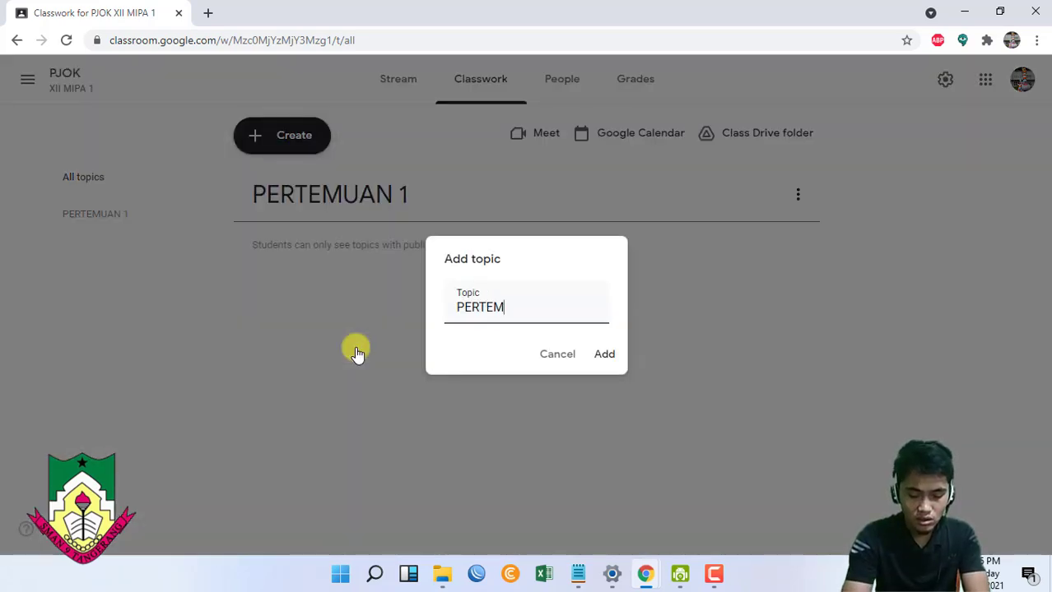
click(609, 354)
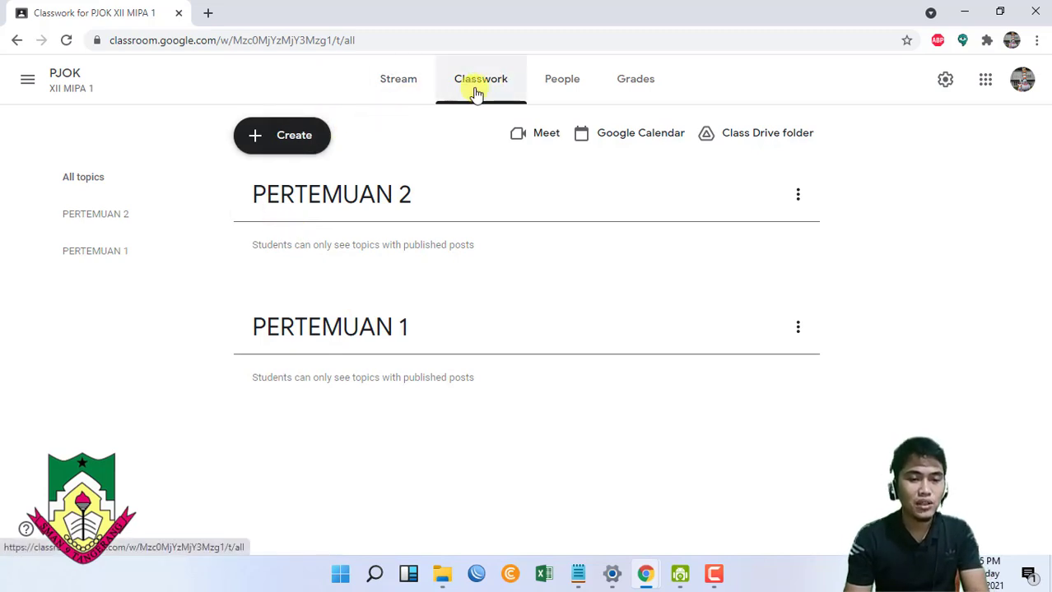
click(293, 135)
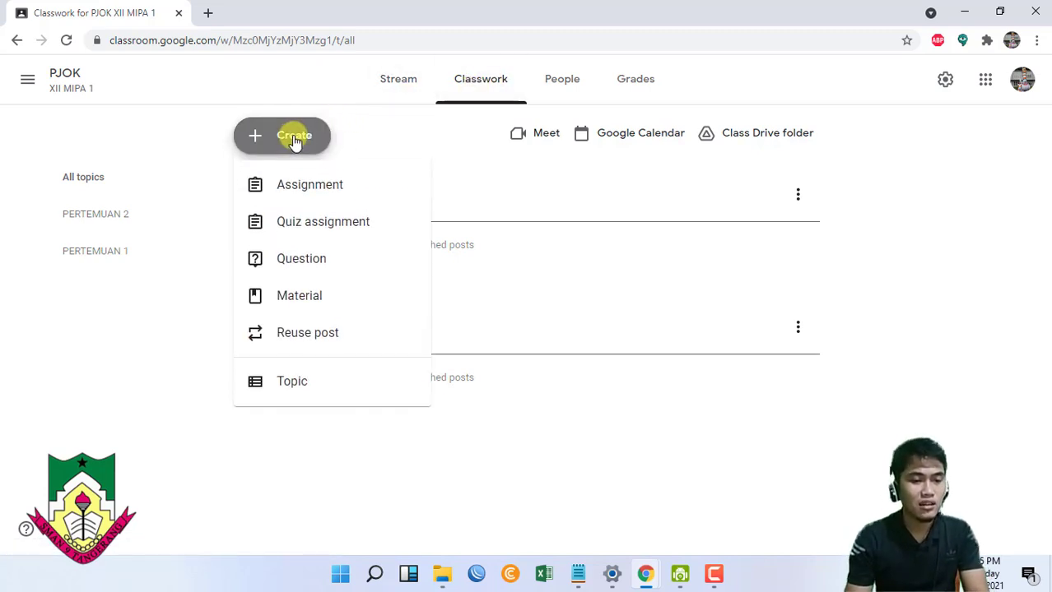
click(290, 306)
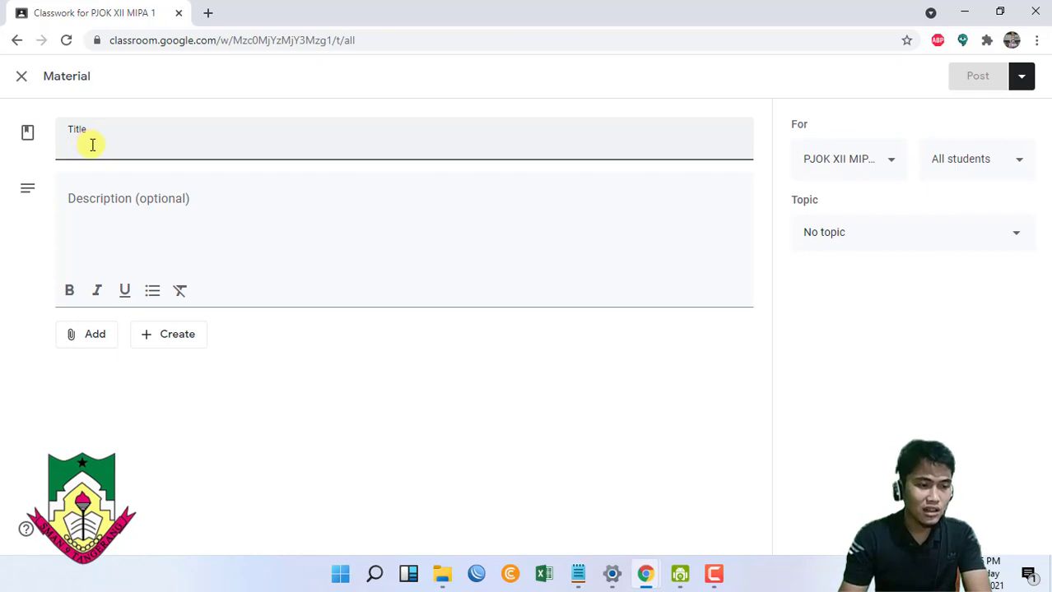
- Title the material 'MATERI AKTIVITAS PERMAINAN BOLA BESAR' with description 'Silahkan unduh materi ini, kemudian baca dan fahami!'
text(MATER)
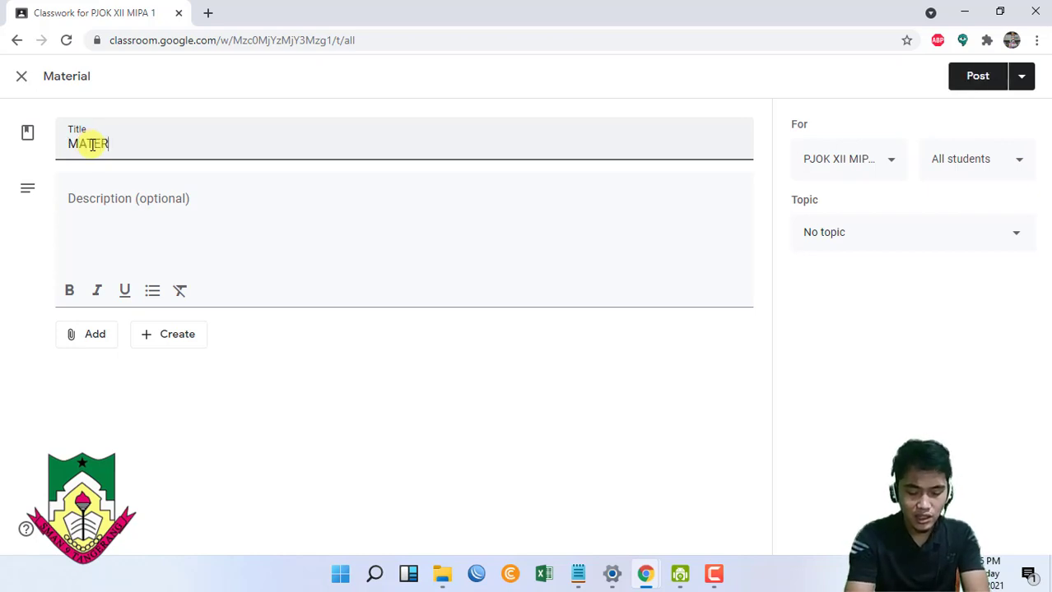
text(I )
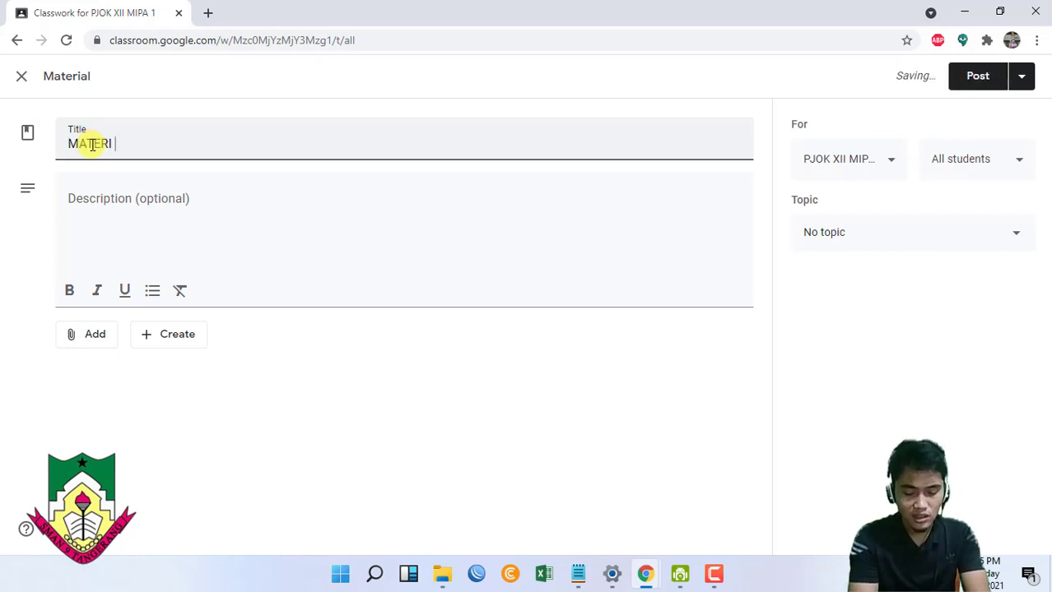
text(AKTIVITAS PERMAINAN BOLA BESAR)
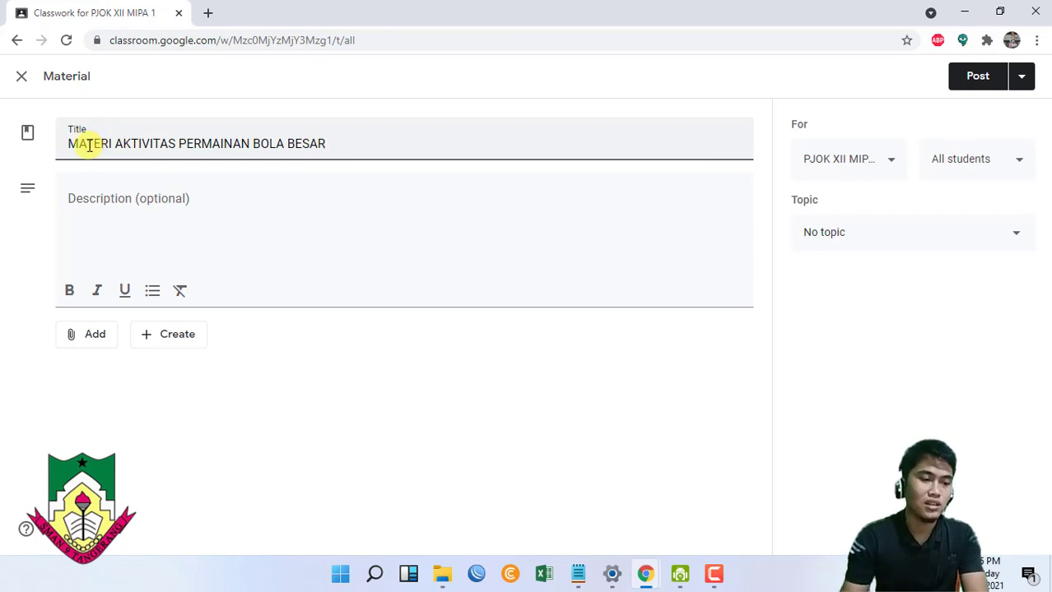
click(105, 215)
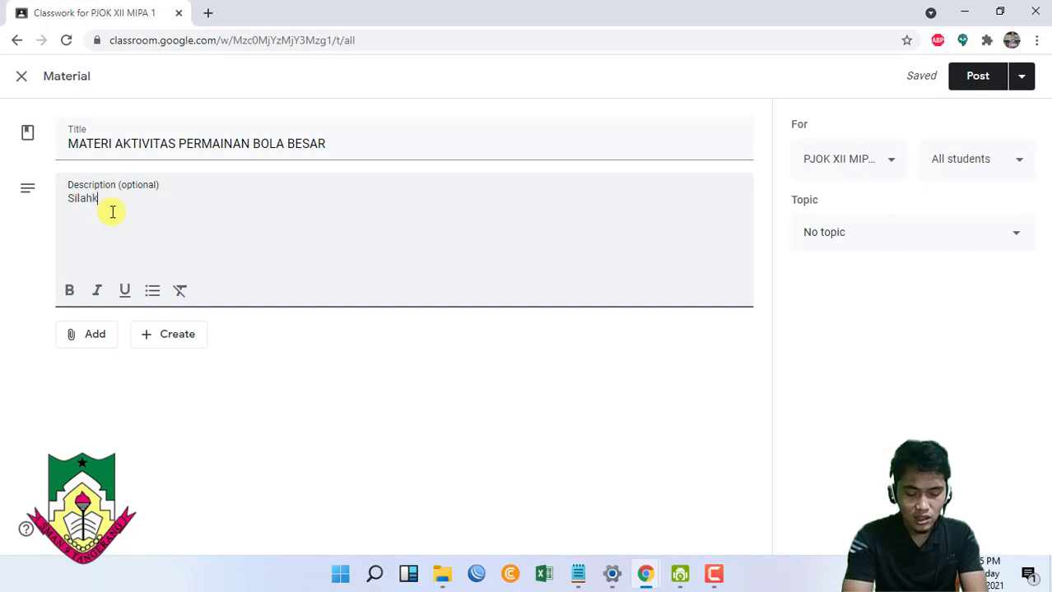
text(Silahkan Download)
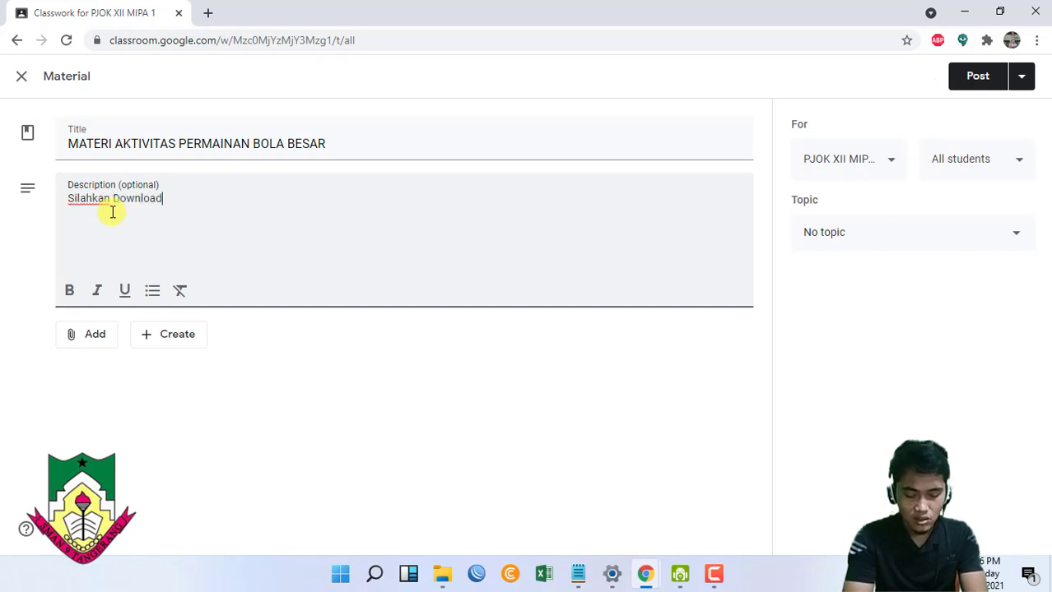
text( M)
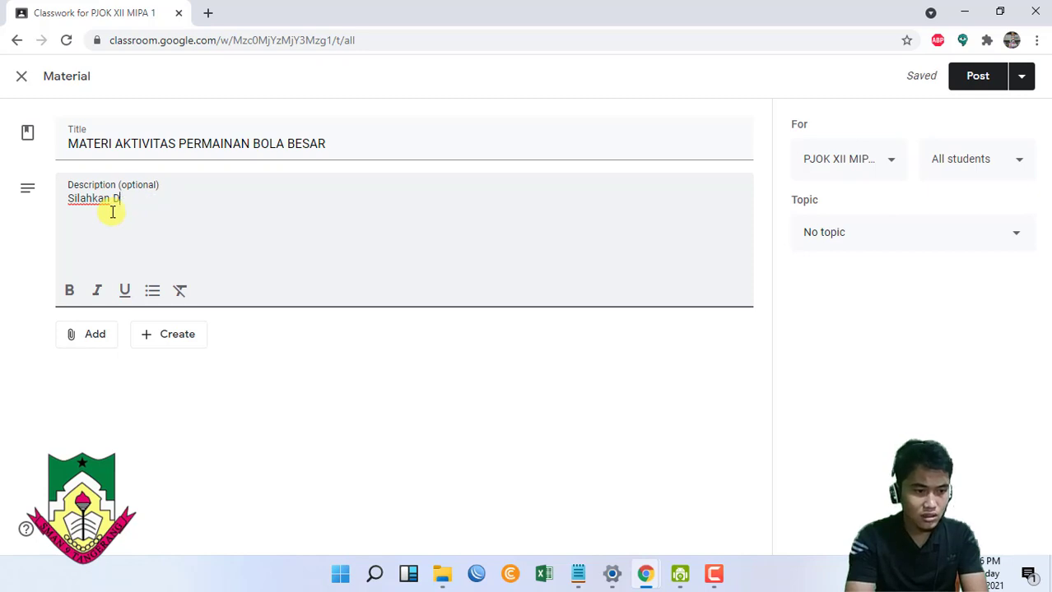
key(BackSpace)
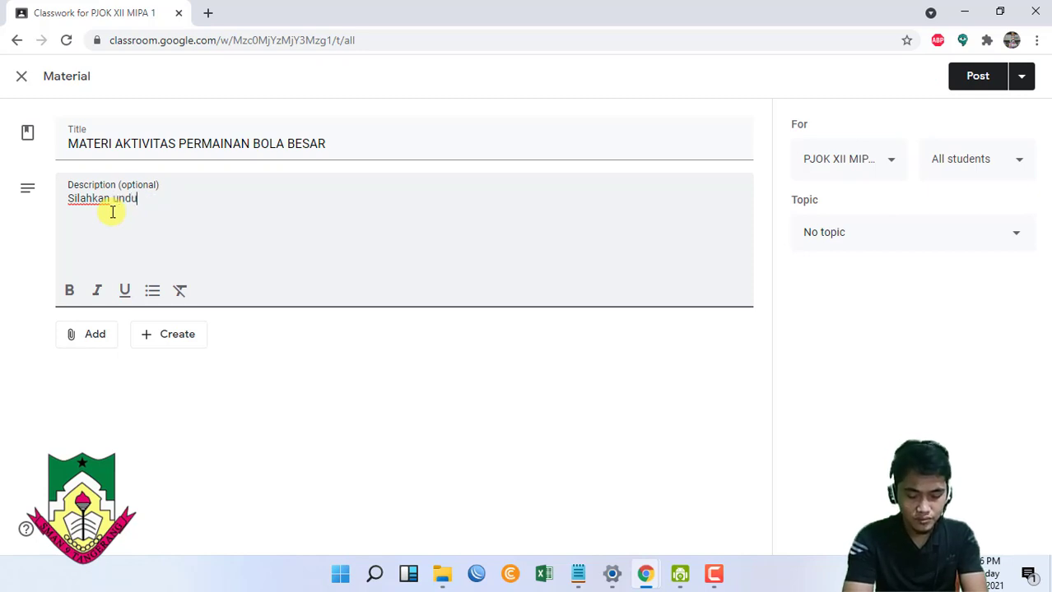
text(unduh materi)
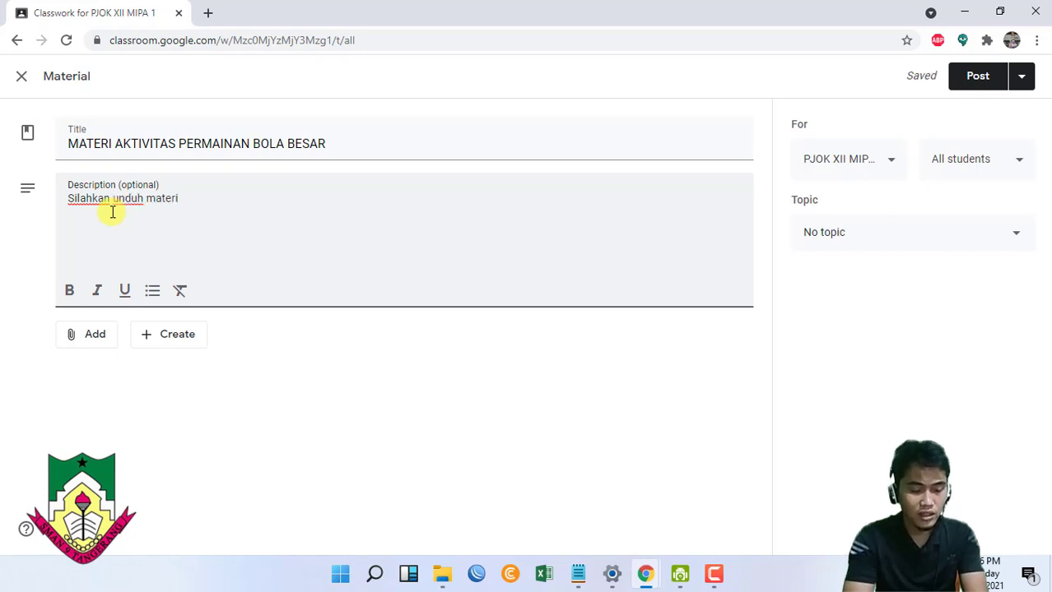
text( ini)
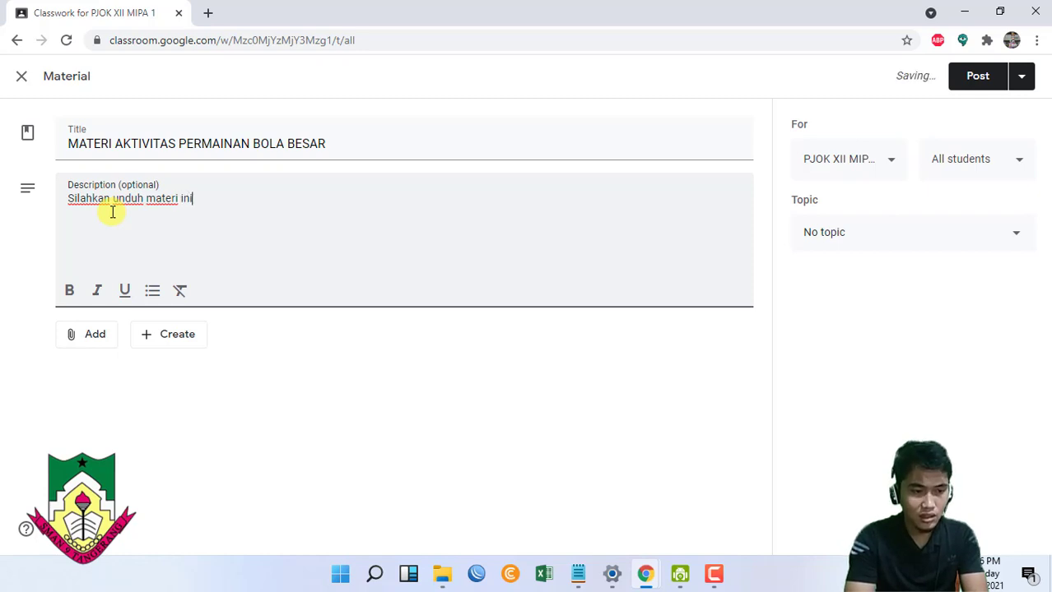
text(, kemud)
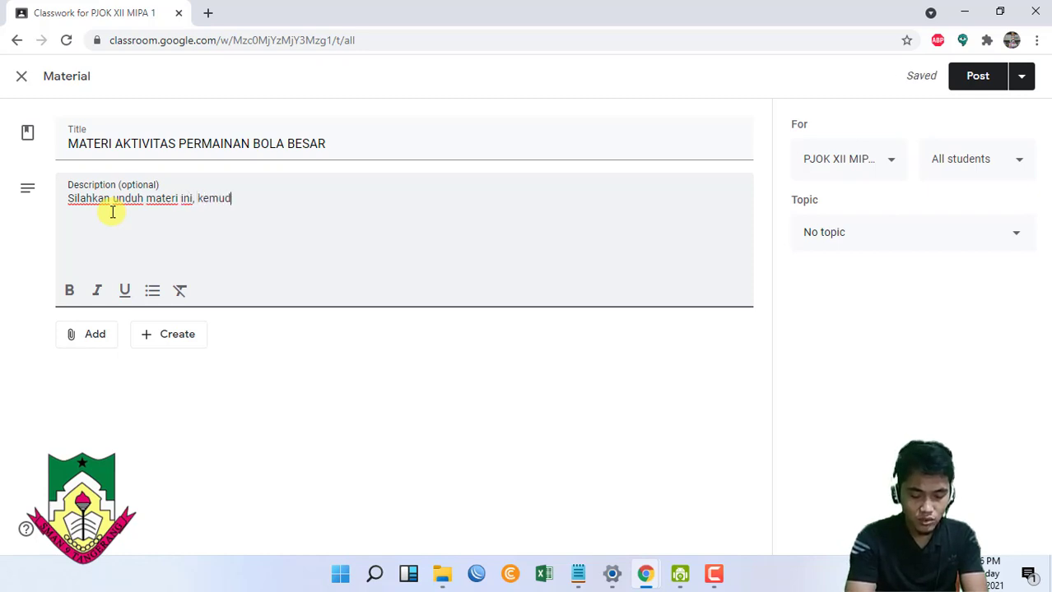
text(ian b)
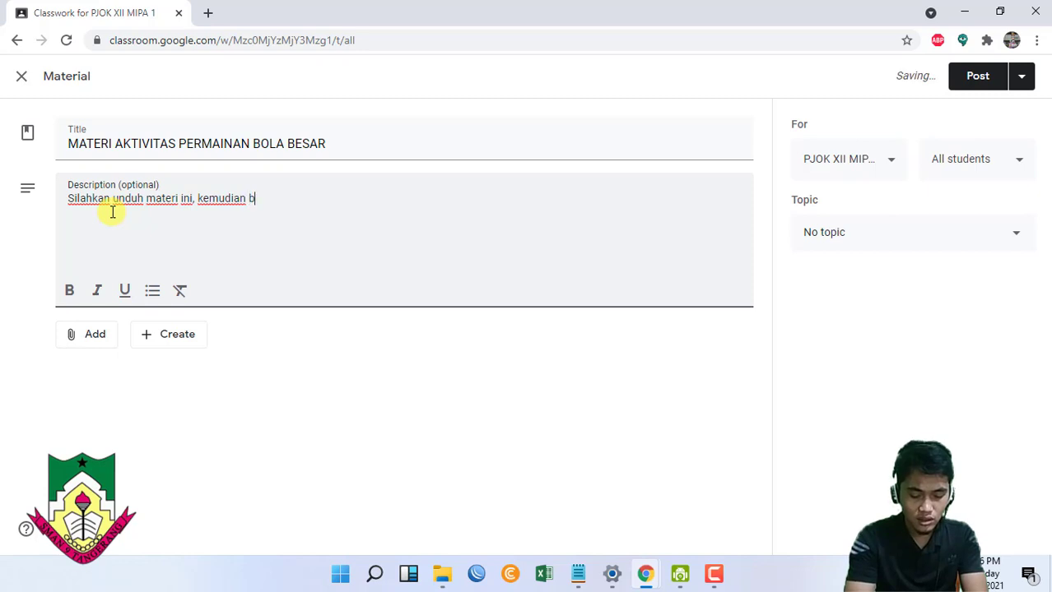
text(ad)
key(BackSpace)
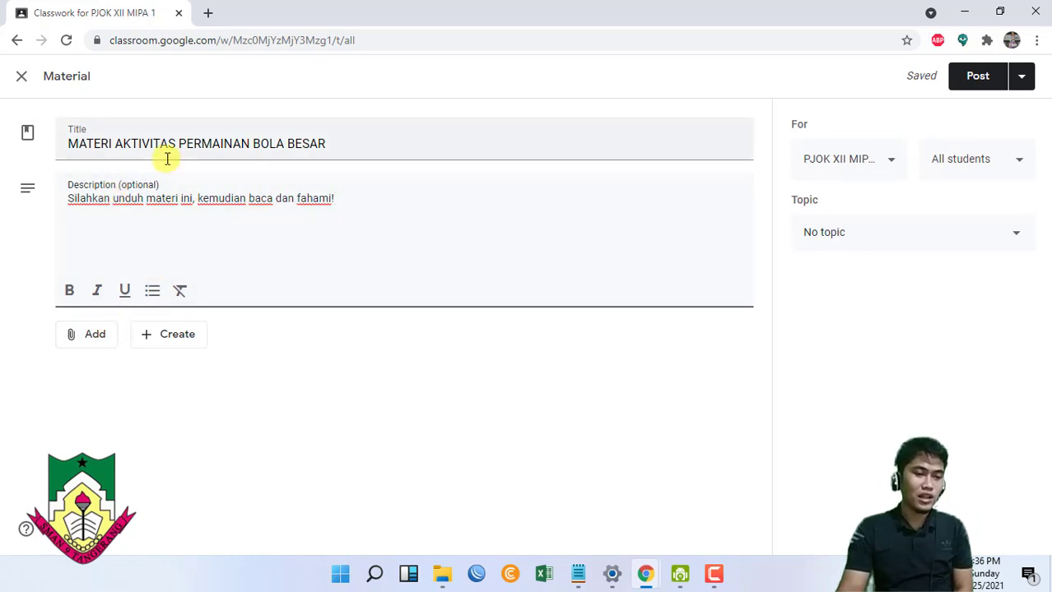
- Cancel the link attachment without adding anything and open a new browser tab
click(105, 334)
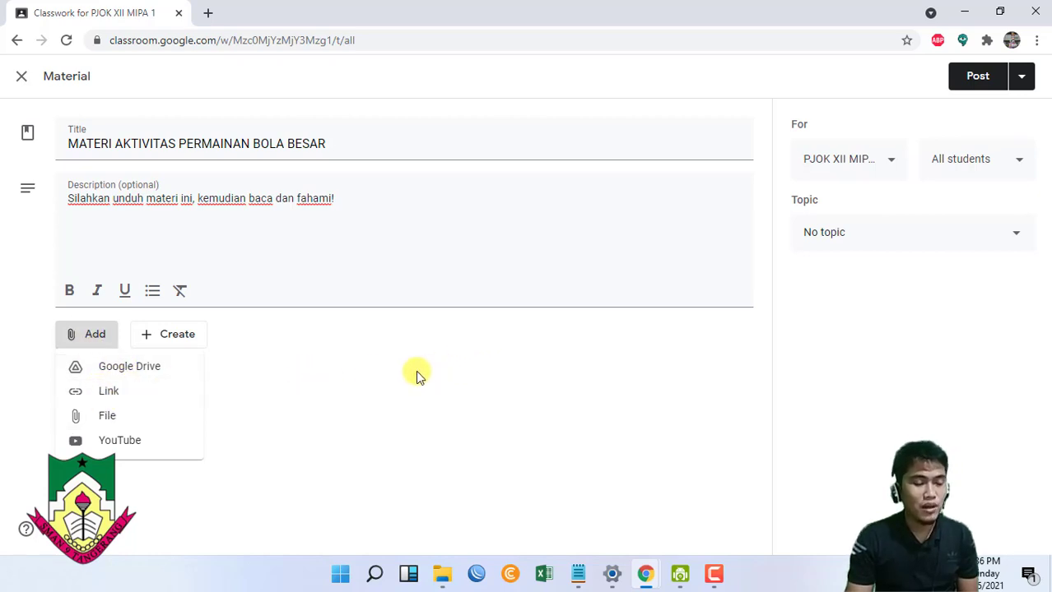
click(90, 396)
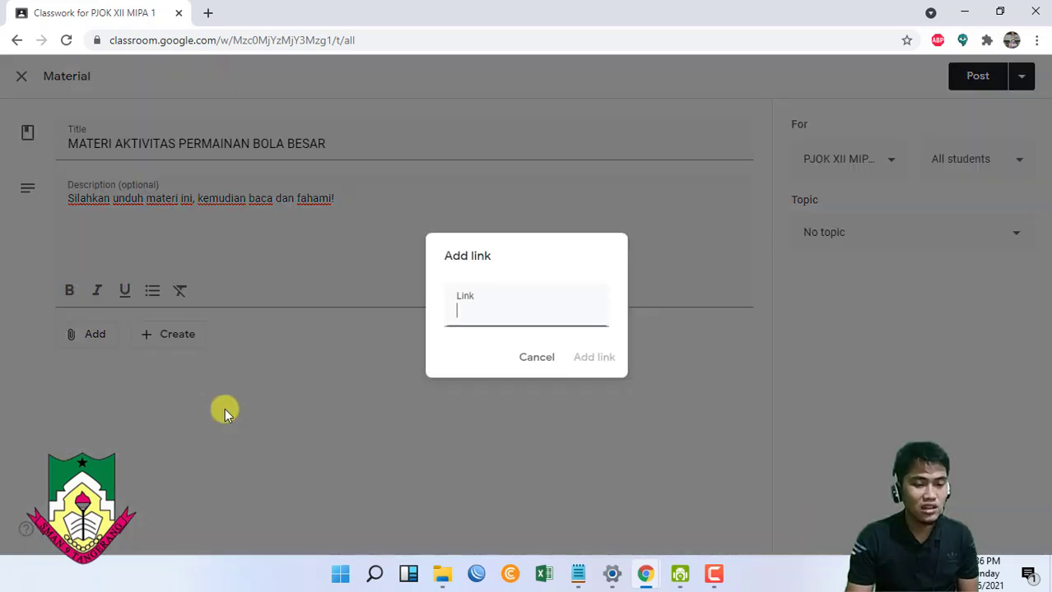
click(553, 200)
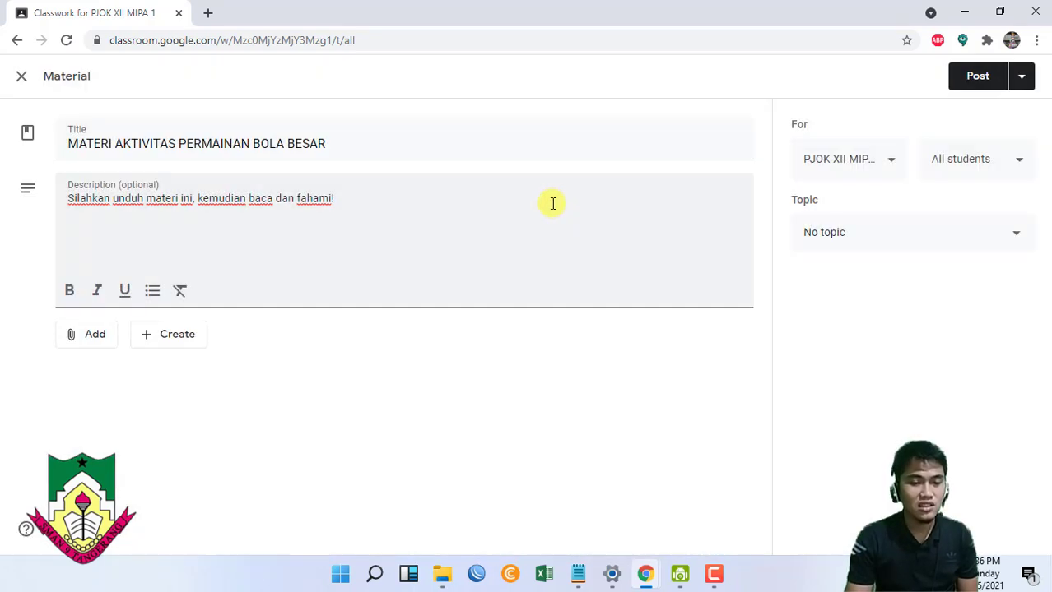
click(207, 13)
- Open YouTube and search for 'permainan bola besar sma'
text(y)
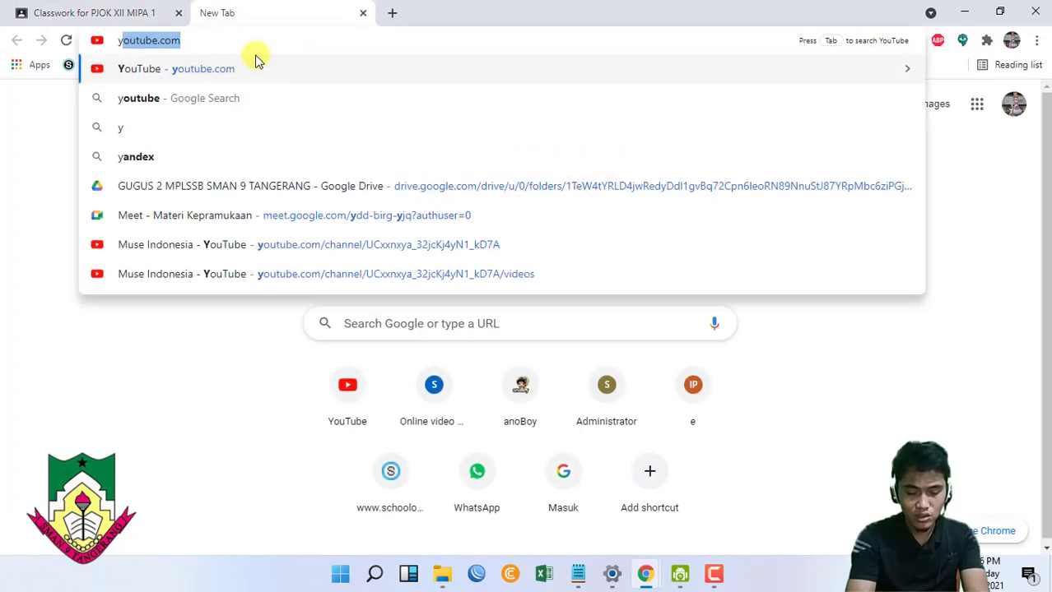
text(ou)
key(Return)
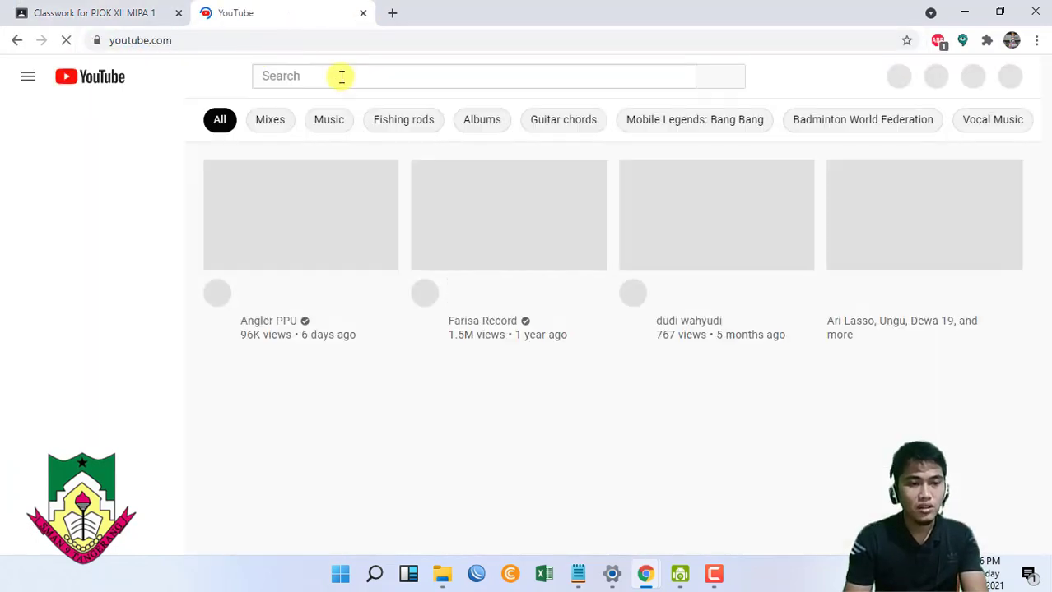
click(340, 76)
text(p)
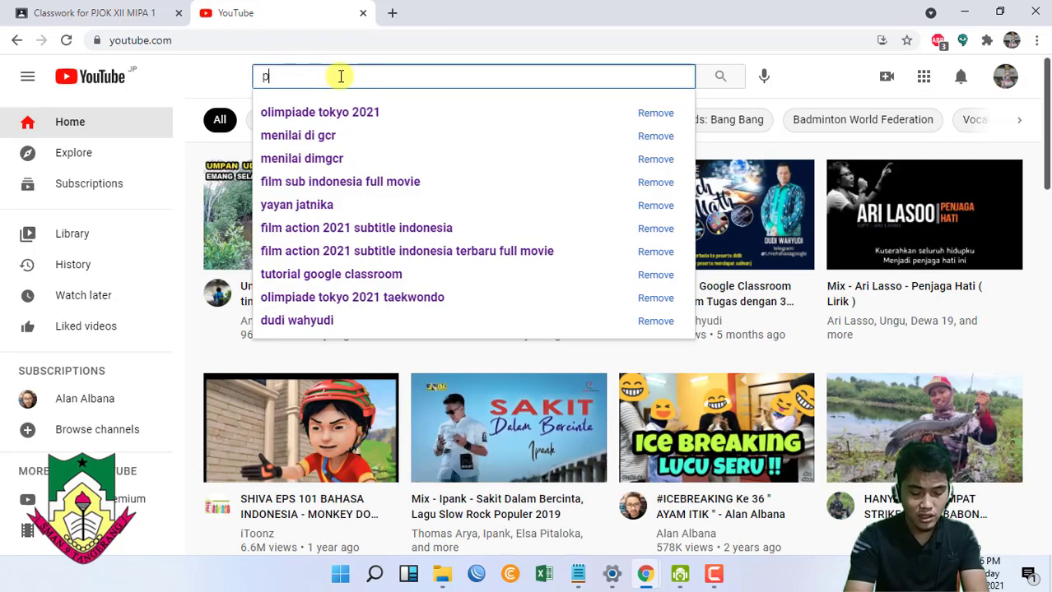
text(ermainan bola)
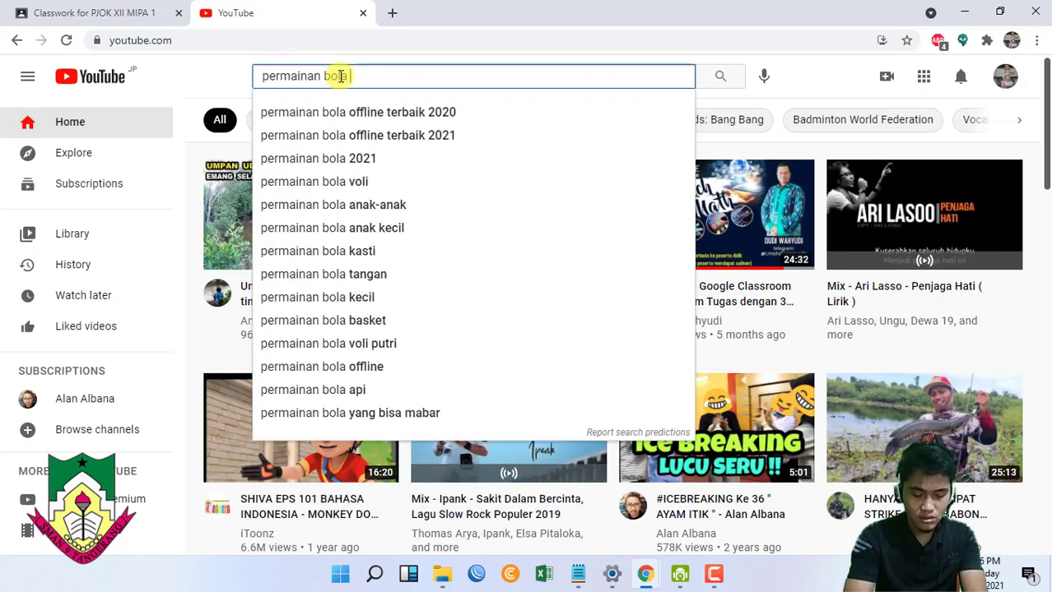
text( besar s)
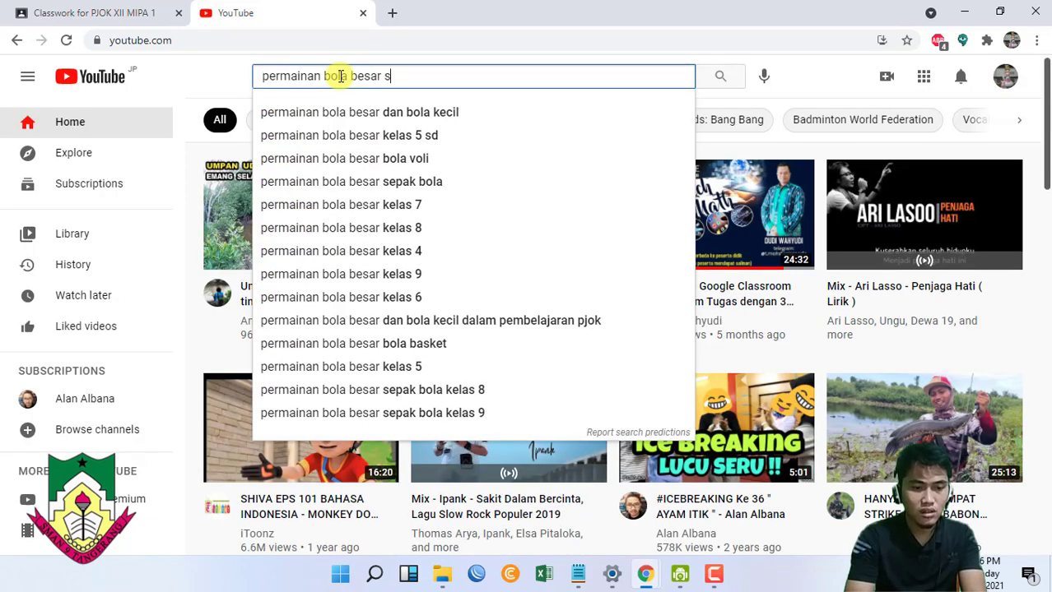
text(ma)
key(Return)
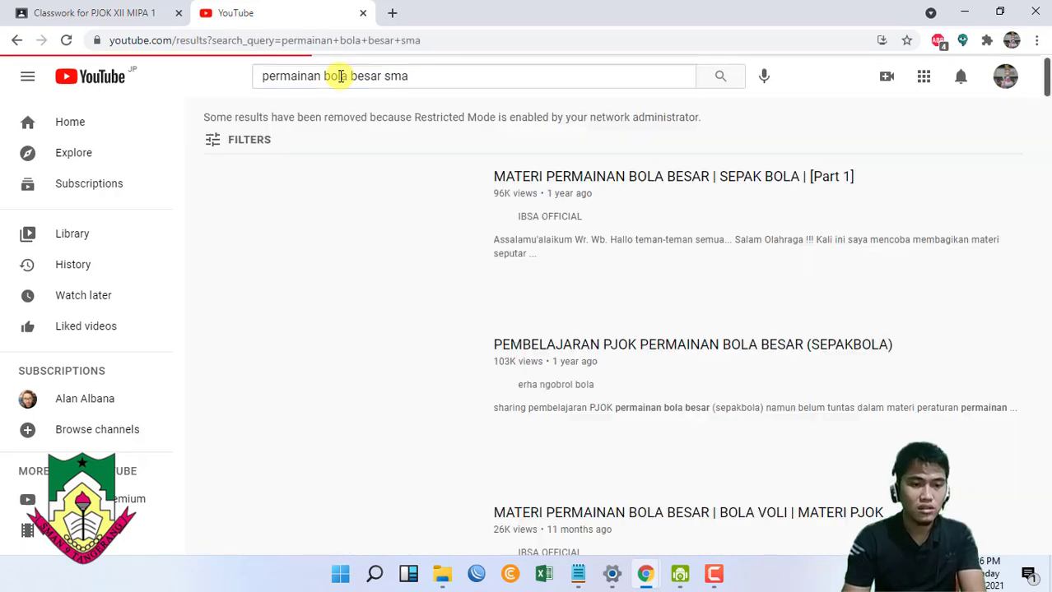
- Open MATERI PERMAINAN BOLA BESAR | SEPAK BOLA | [Part 1], copy its address, and return to Classroom
click(371, 196)
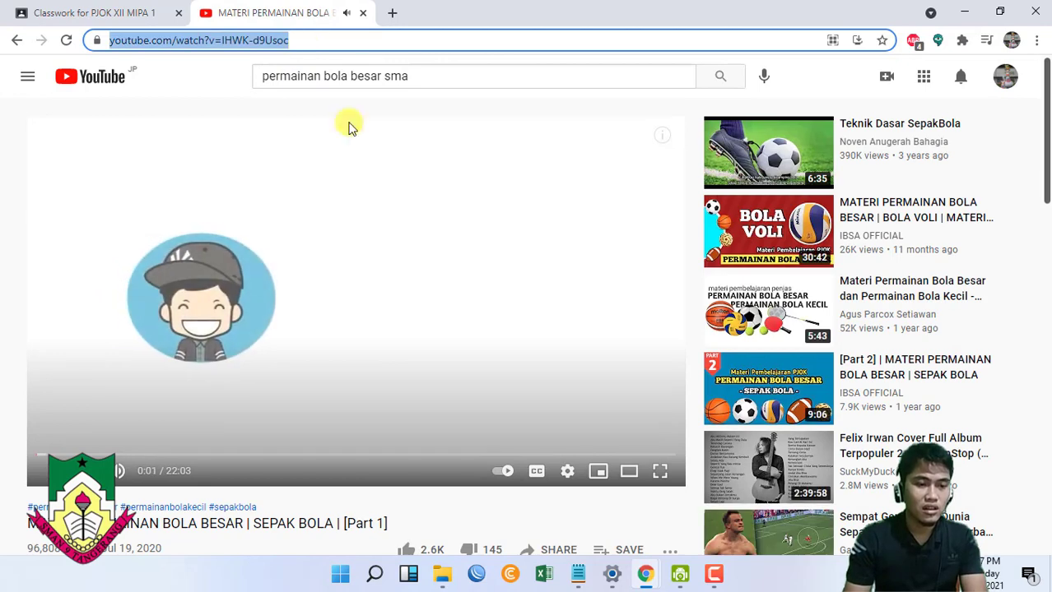
click(309, 41)
key(ctrl+c)
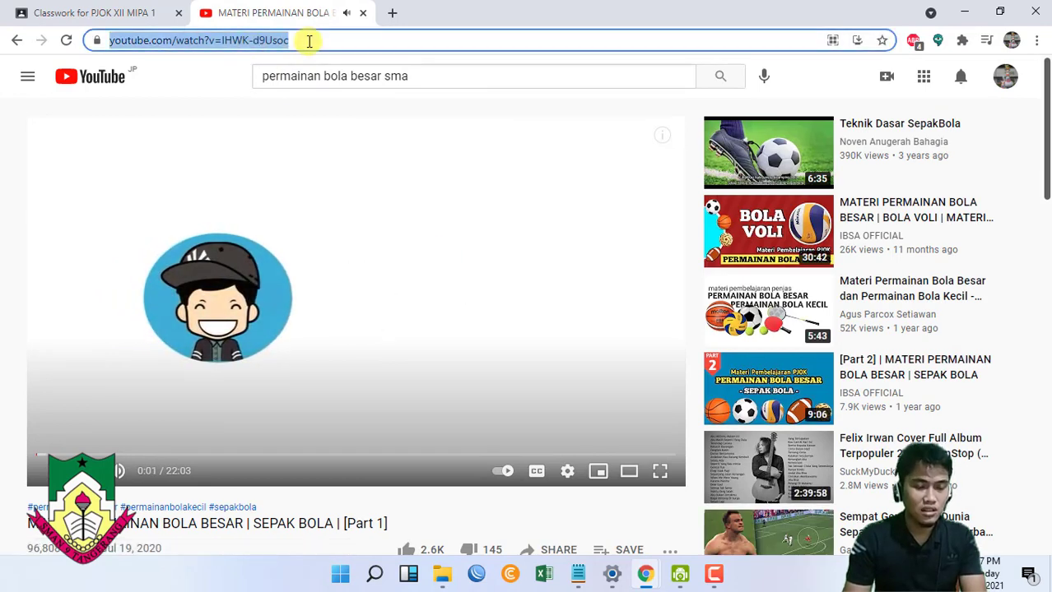
click(136, 13)
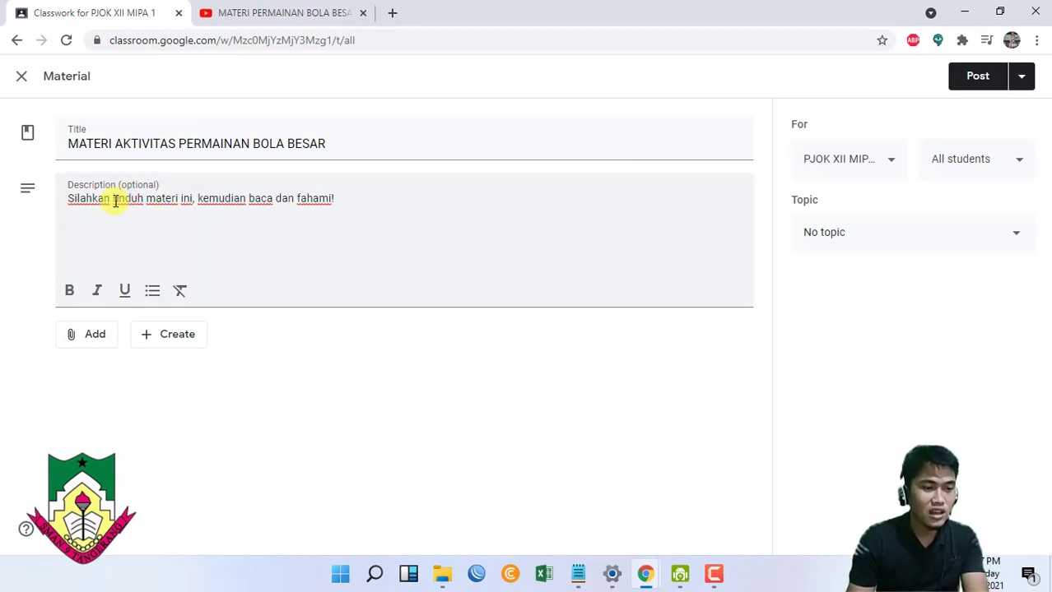
- Change the text after 'Silahkan' to ask students to watch the video and note key points, in bold
click(115, 202)
drag(130, 202, 335, 201)
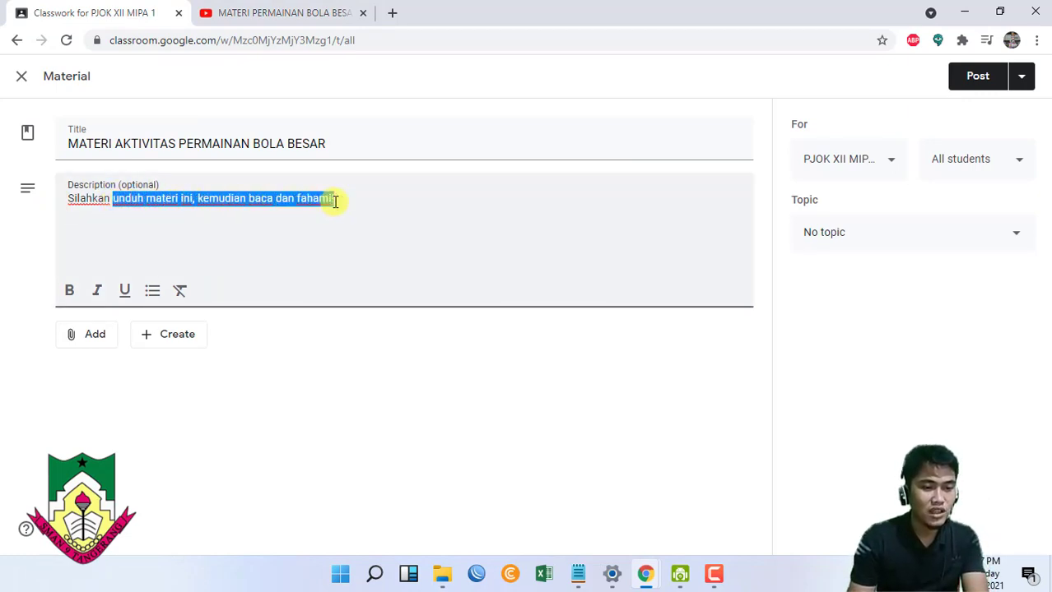
text(lih)
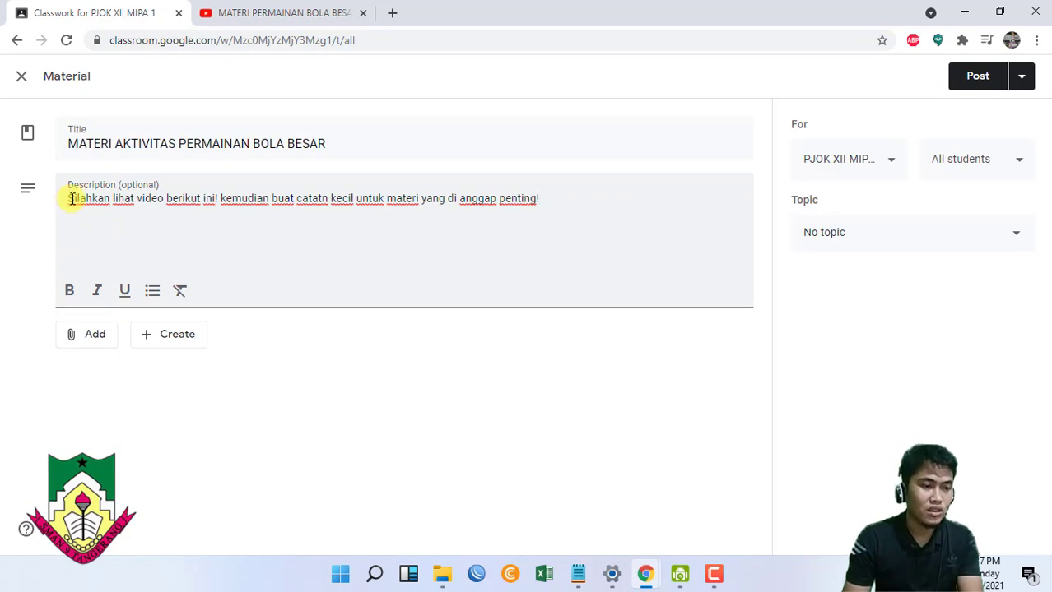
drag(71, 198, 558, 196)
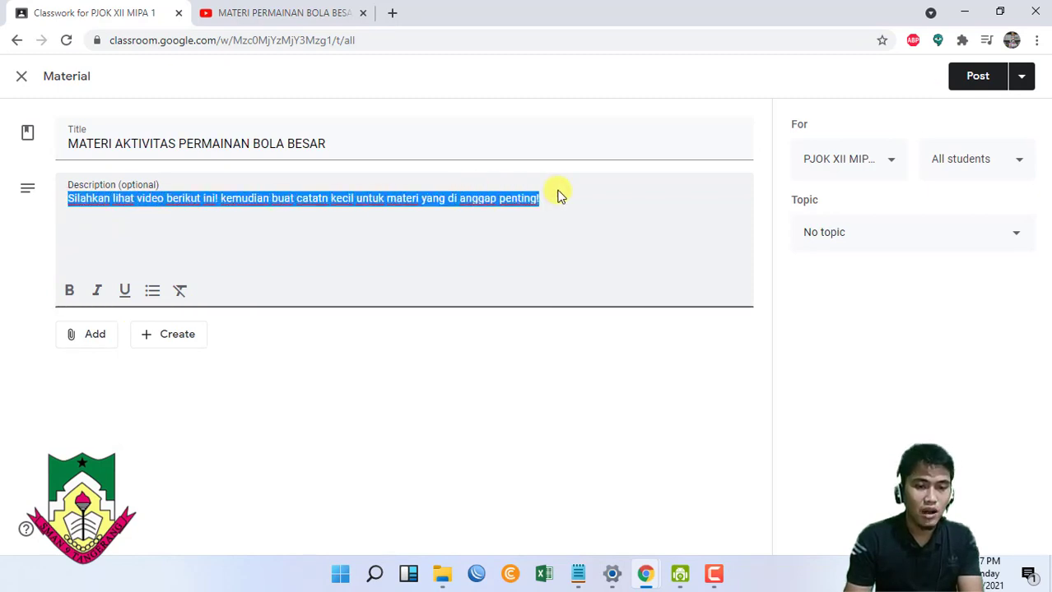
click(70, 290)
click(371, 252)
click(97, 335)
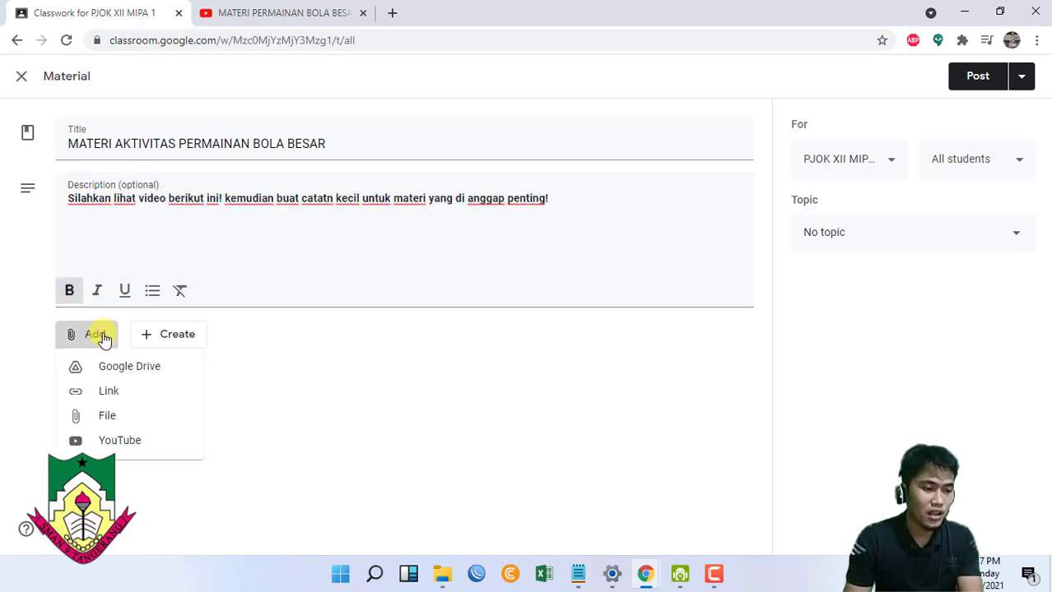
- Add the copied YouTube link for MATERI PERMAINAN BOLA BESAR | SEPAK BOLA | [Part 1] as an attachment
click(115, 391)
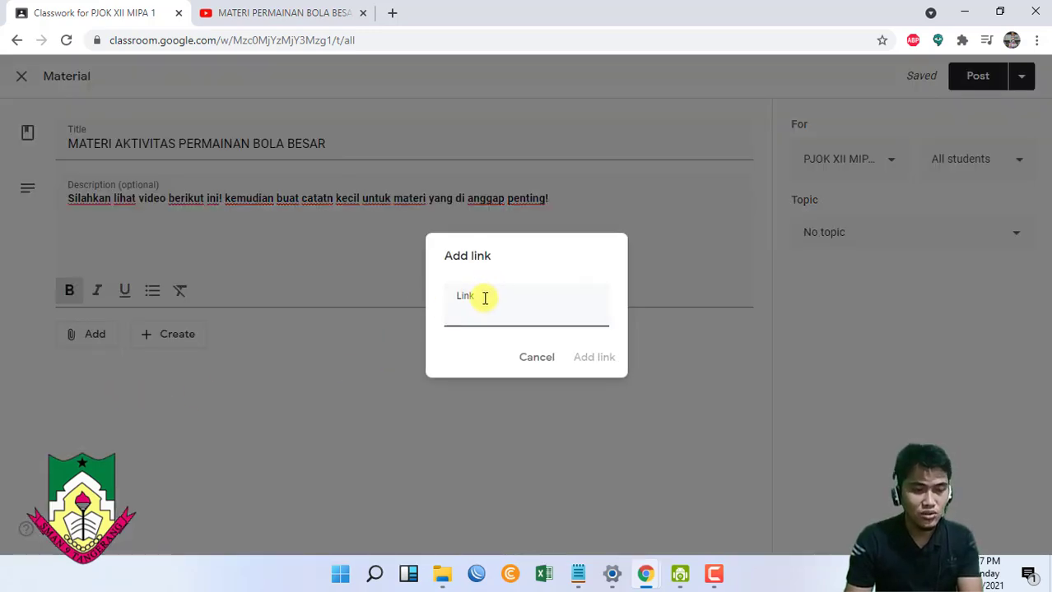
key(ctrl+v)
click(592, 357)
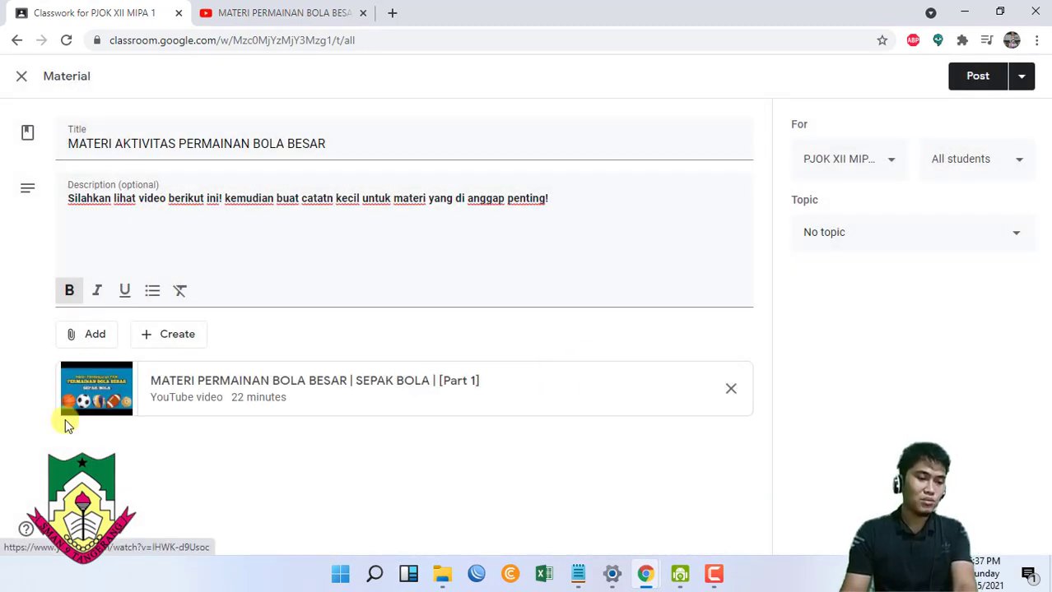
click(105, 340)
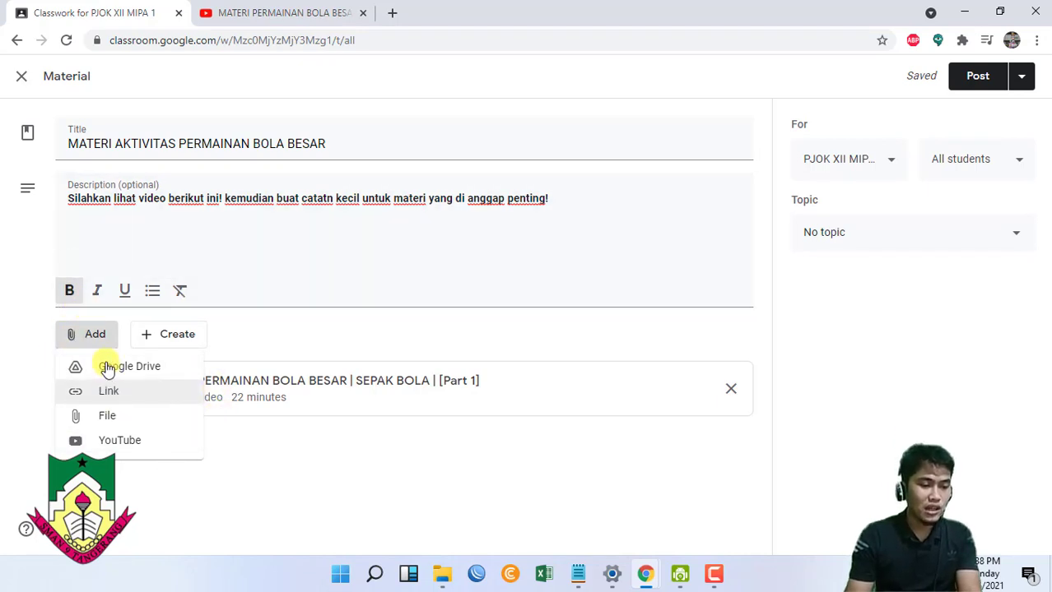
- Browse for a file to attach, going through Google Drive (G:) into PERANGKAT PEMBELAJARAN 19-20
click(138, 419)
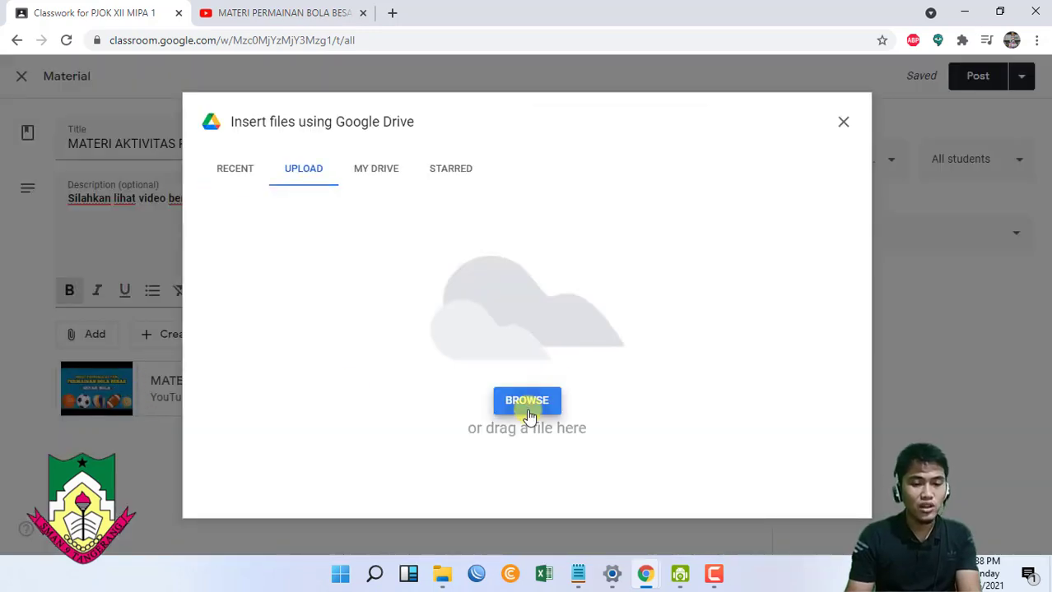
click(527, 401)
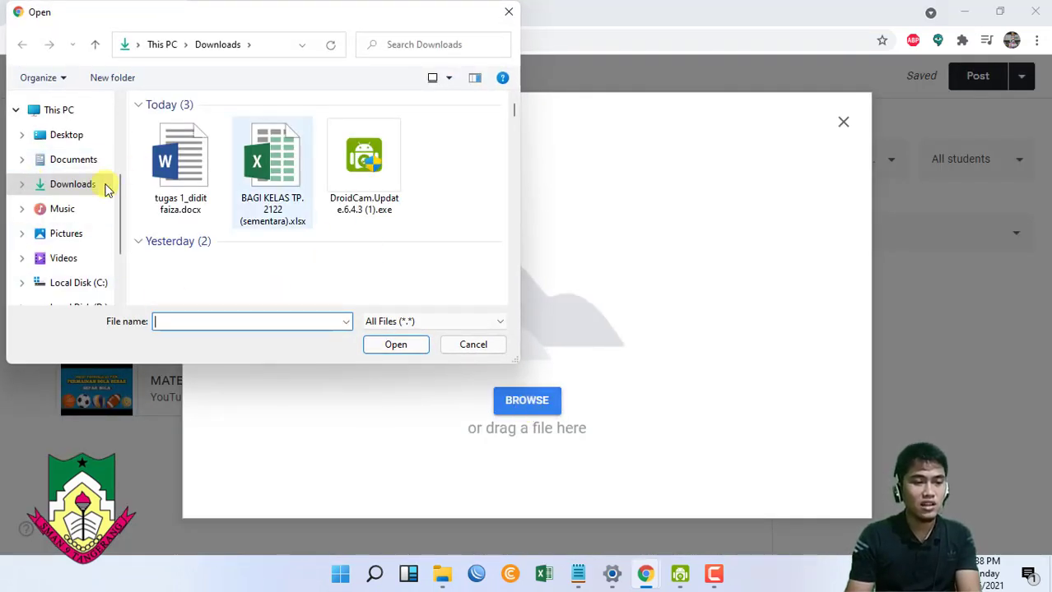
scroll(61, 169, down, 2)
scroll(71, 228, up, 2)
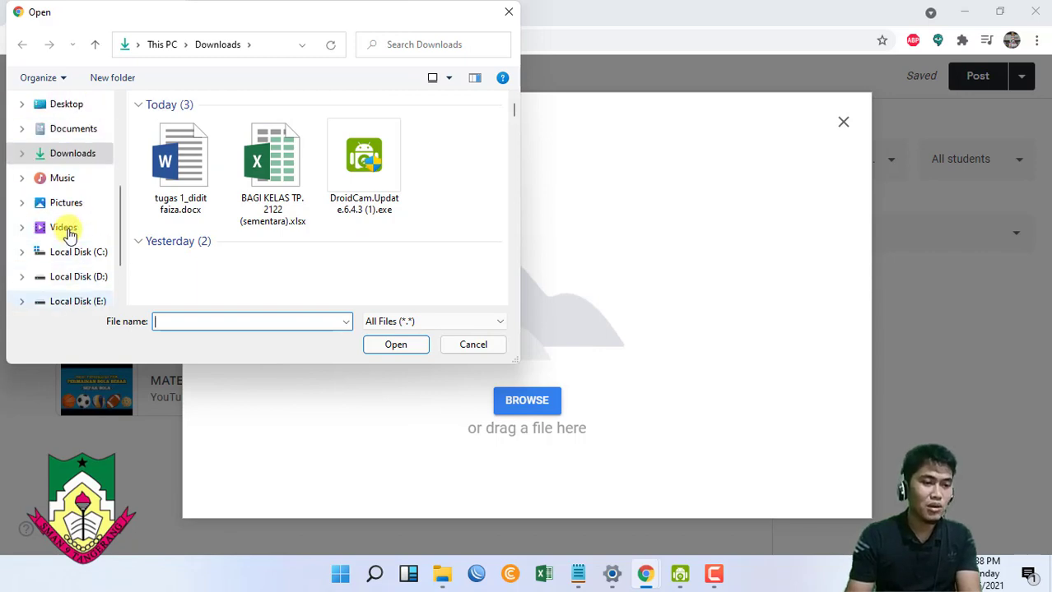
scroll(69, 235, down, 2)
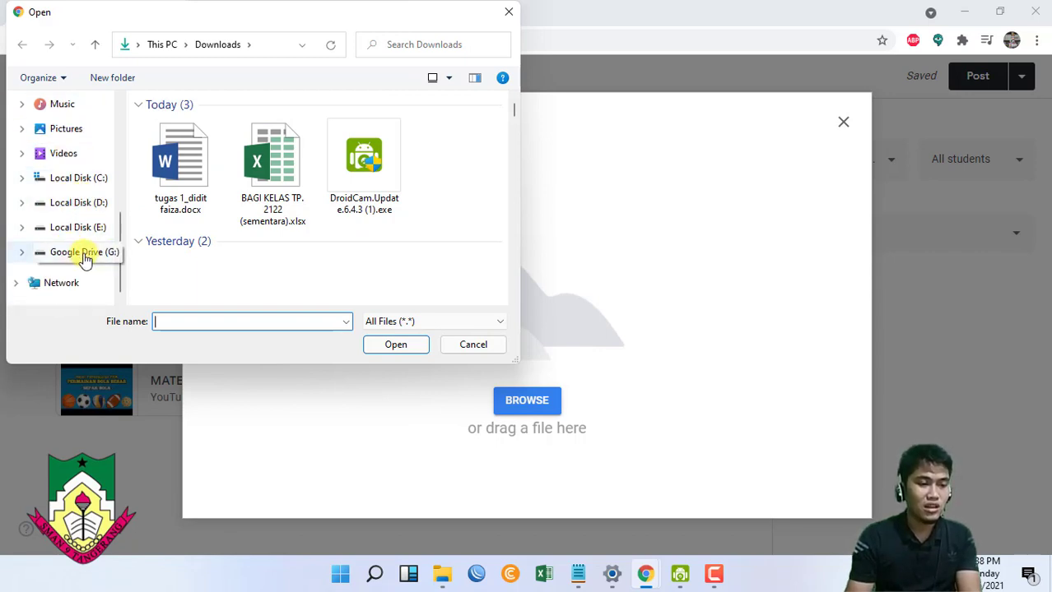
click(85, 257)
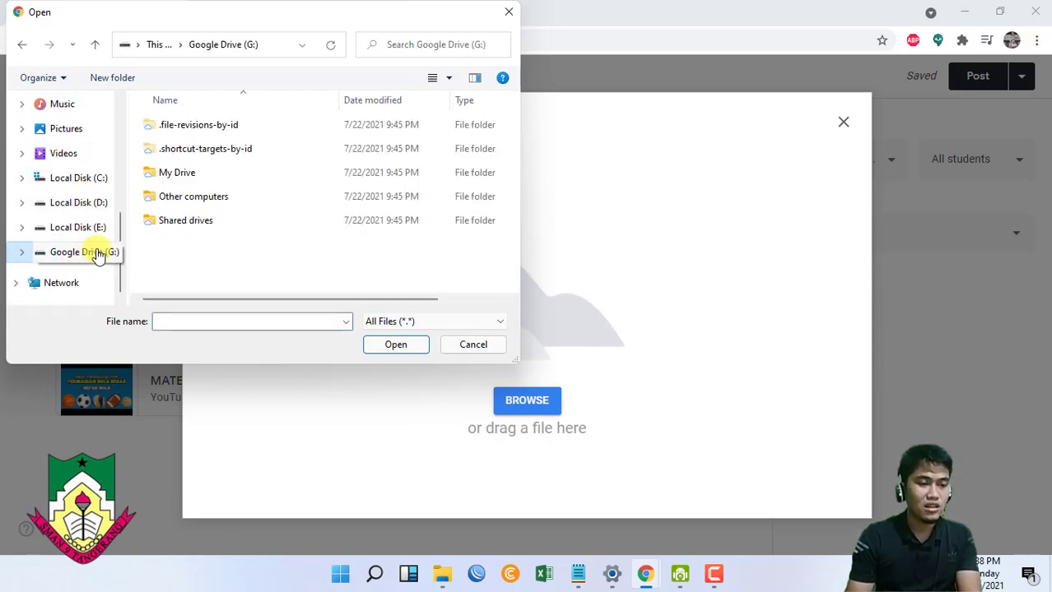
double_click(198, 178)
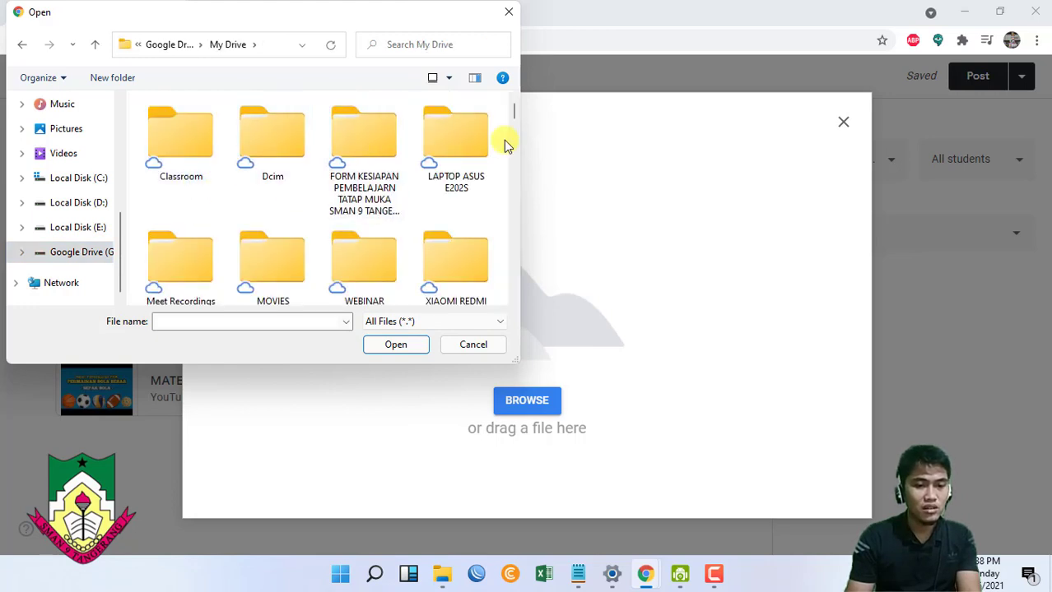
double_click(453, 133)
click(222, 271)
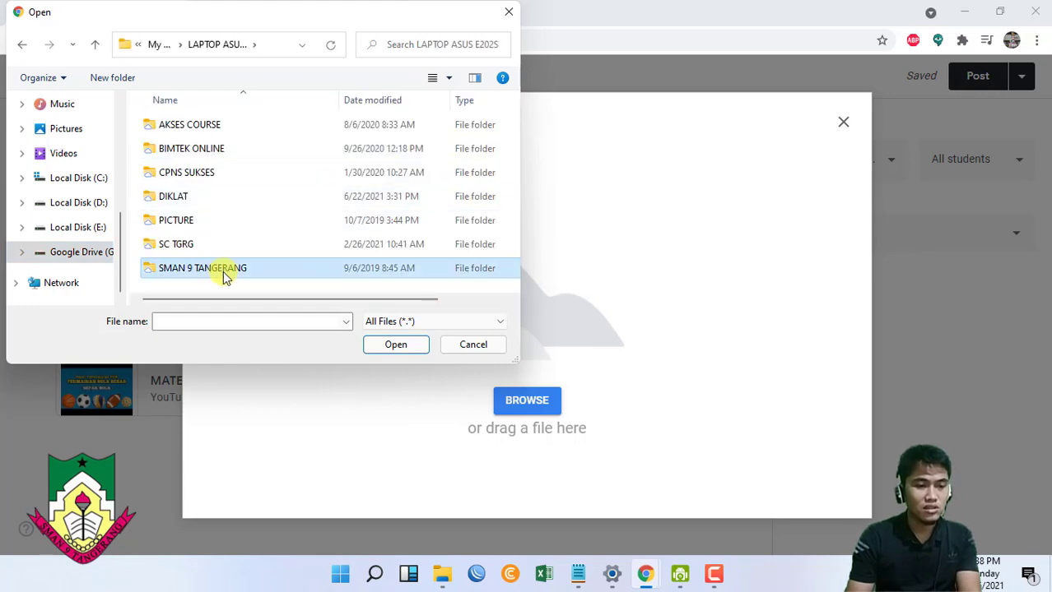
double_click(222, 271)
double_click(251, 268)
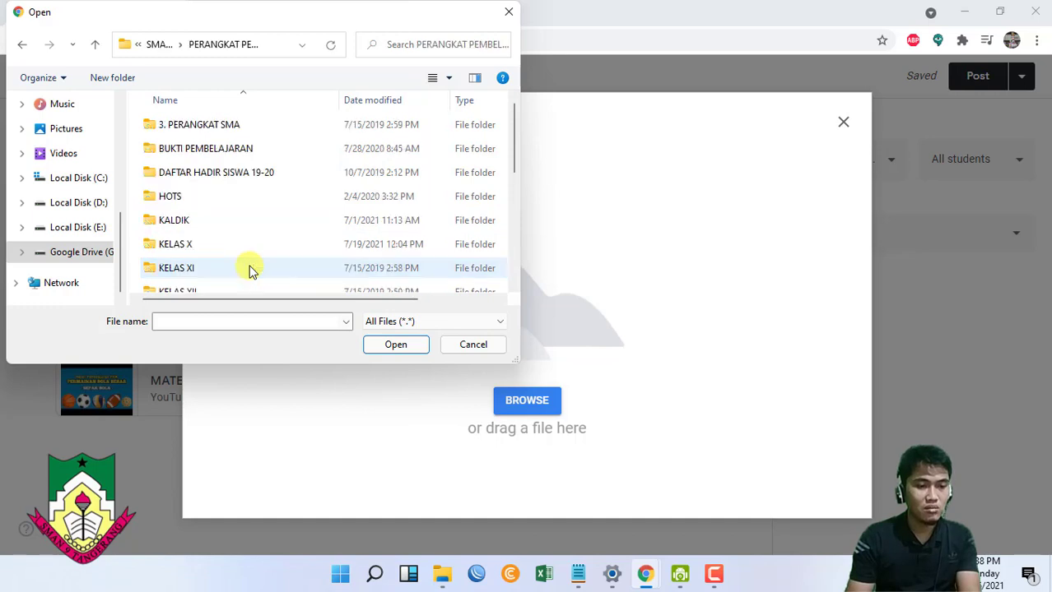
- Go to MATERI PEMBELAJARAN 19-20 > KELAS XII MATERI and upload Pelajaran 1 Permainan Bola Besar.pptx
scroll(226, 189, down, 2)
double_click(235, 236)
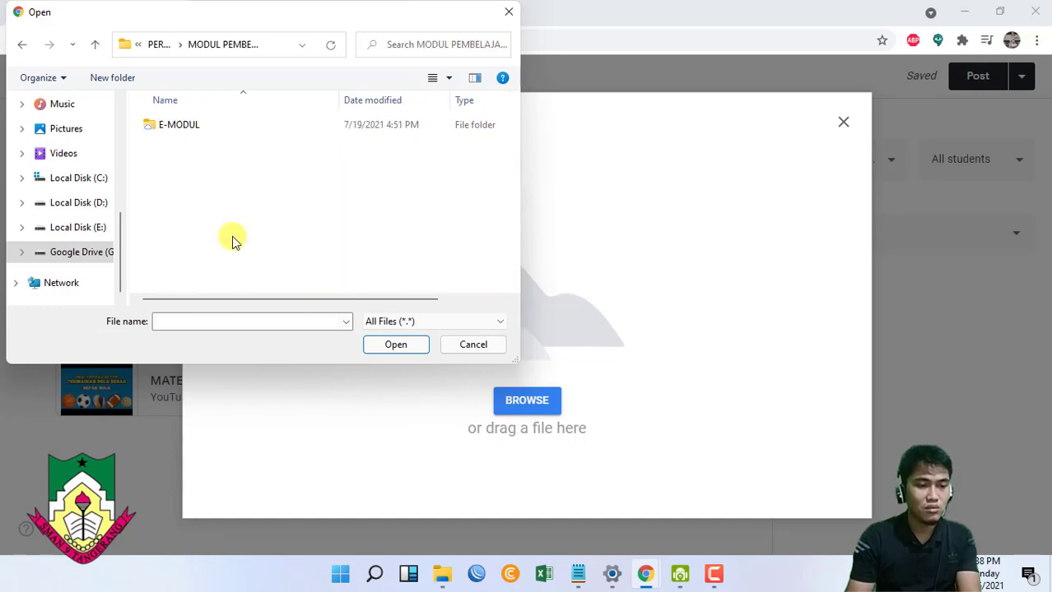
click(176, 134)
double_click(177, 134)
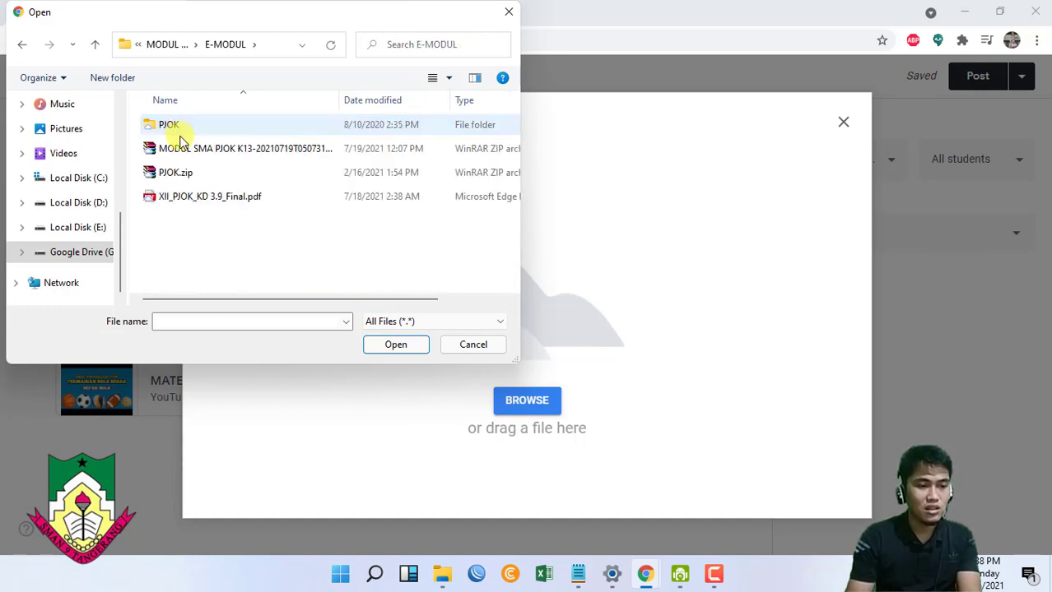
click(20, 45)
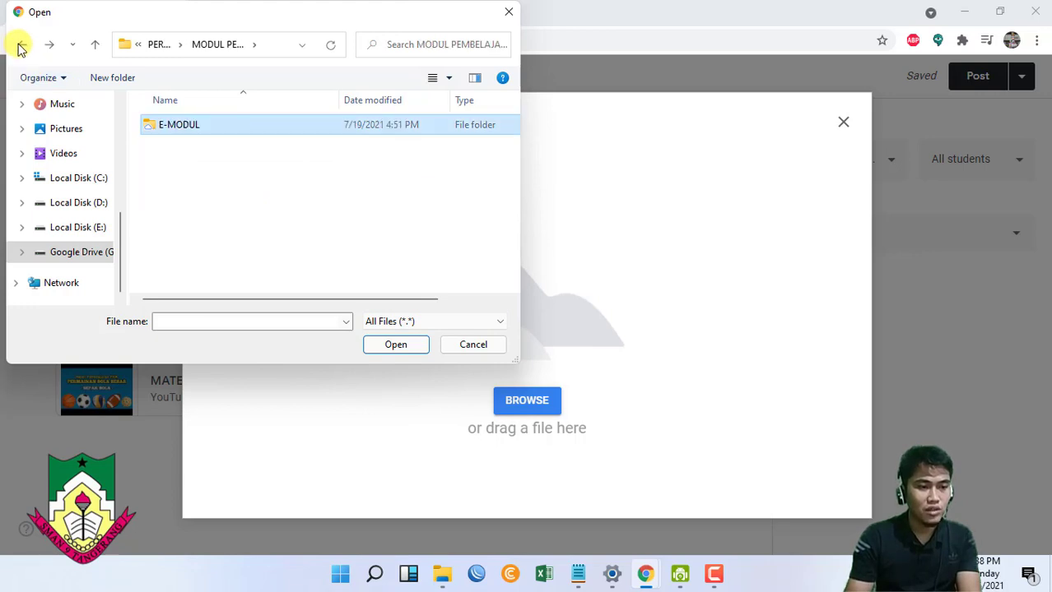
click(21, 45)
scroll(275, 223, down, 1)
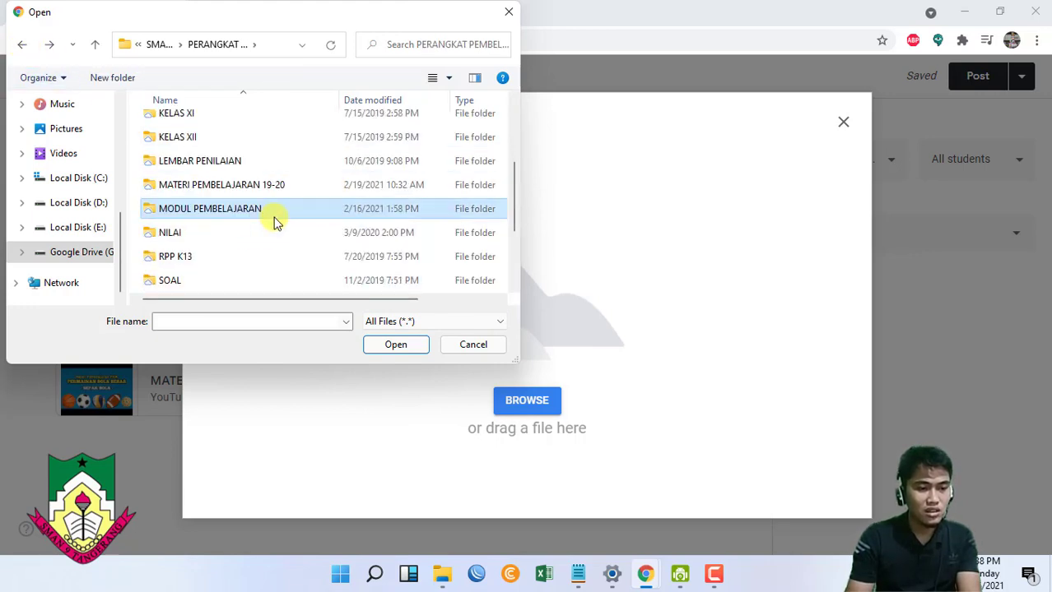
double_click(245, 186)
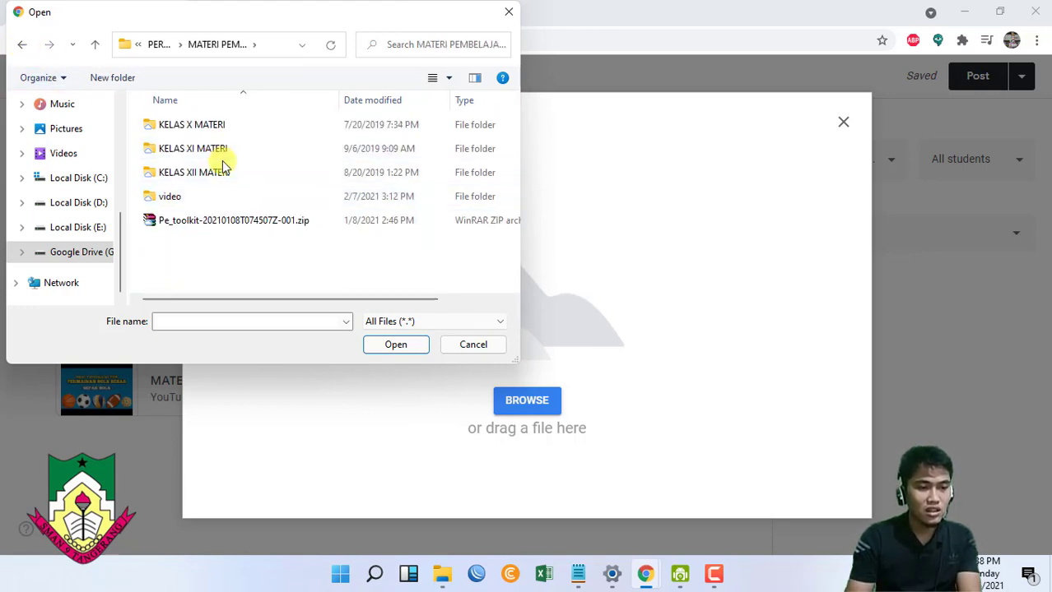
double_click(224, 170)
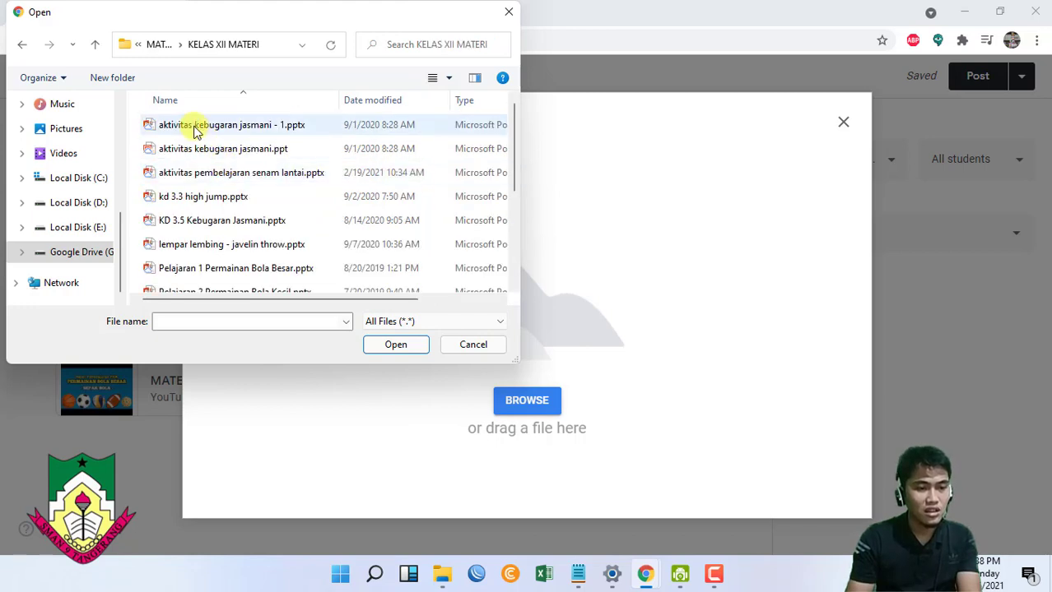
scroll(195, 132, down, 2)
click(206, 136)
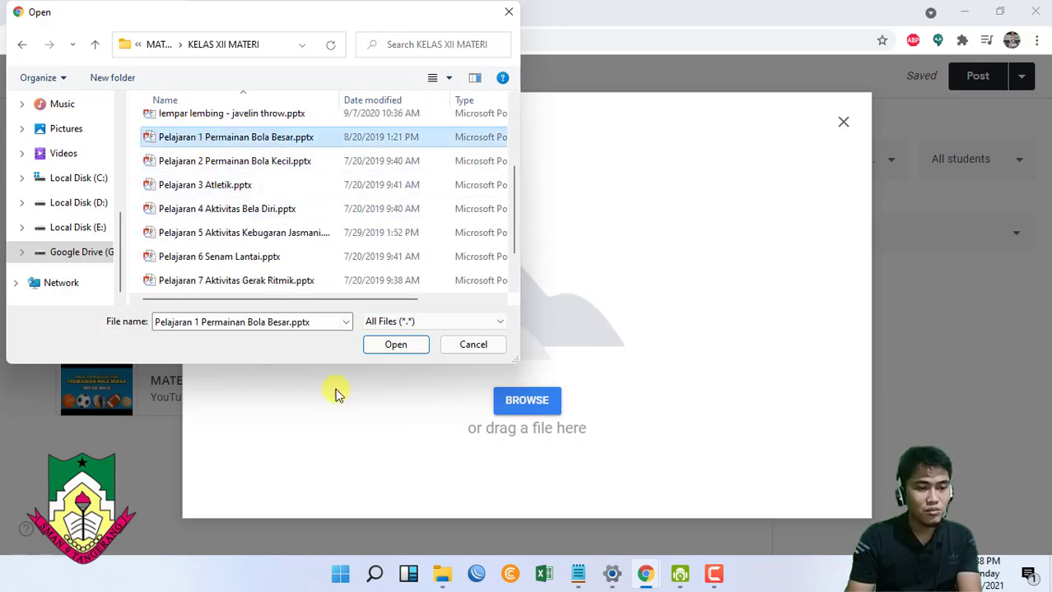
click(391, 346)
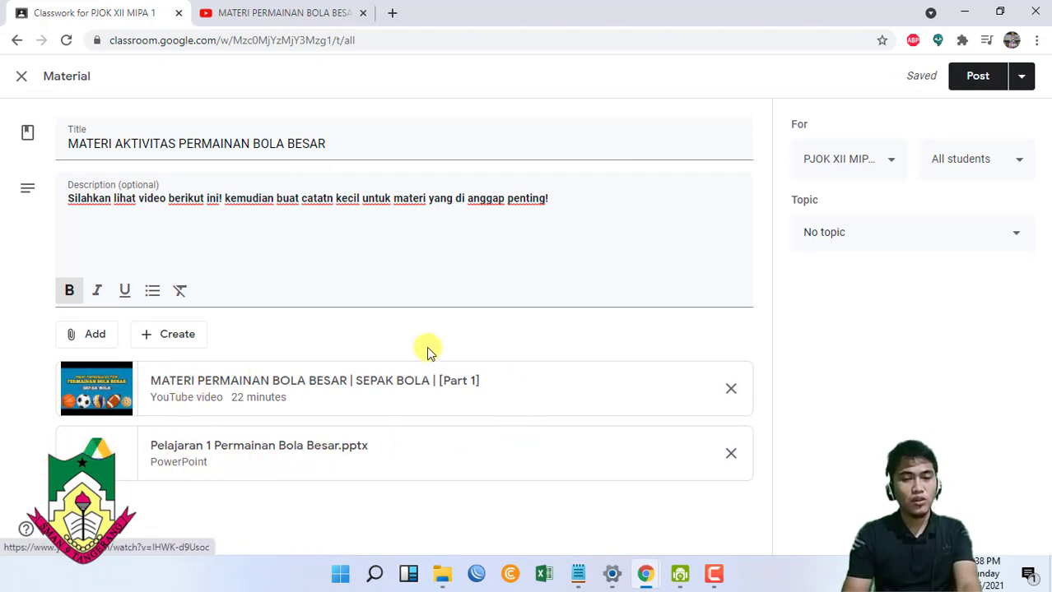
click(880, 163)
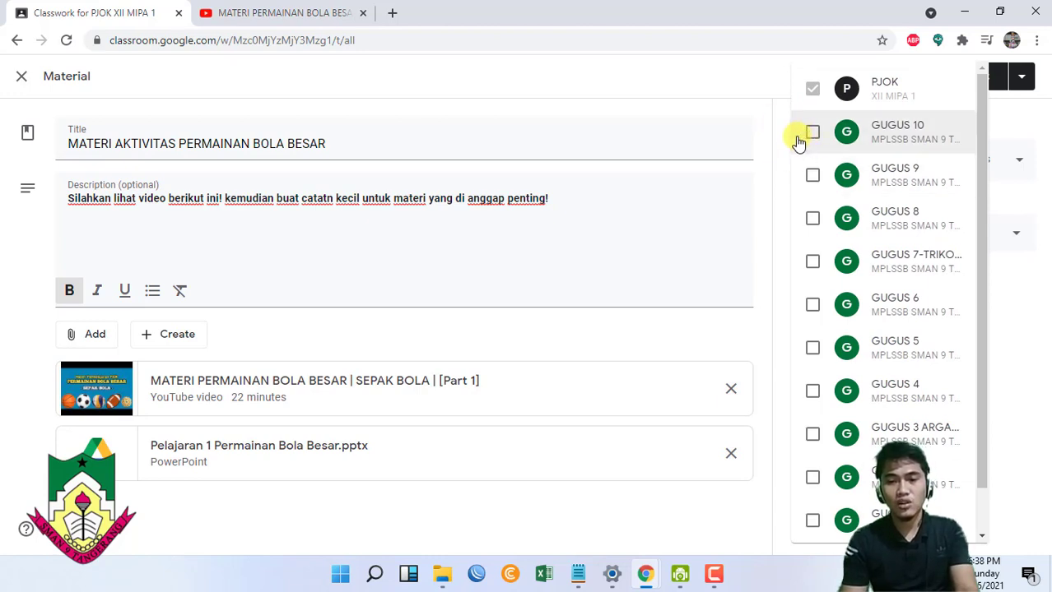
scroll(798, 141, down, 1)
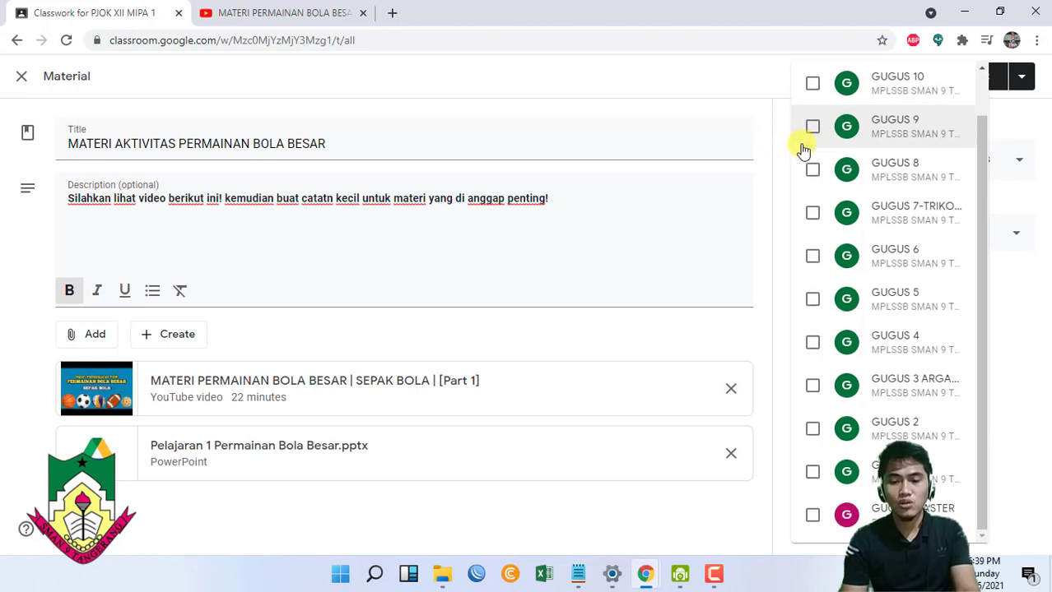
scroll(817, 148, up, 1)
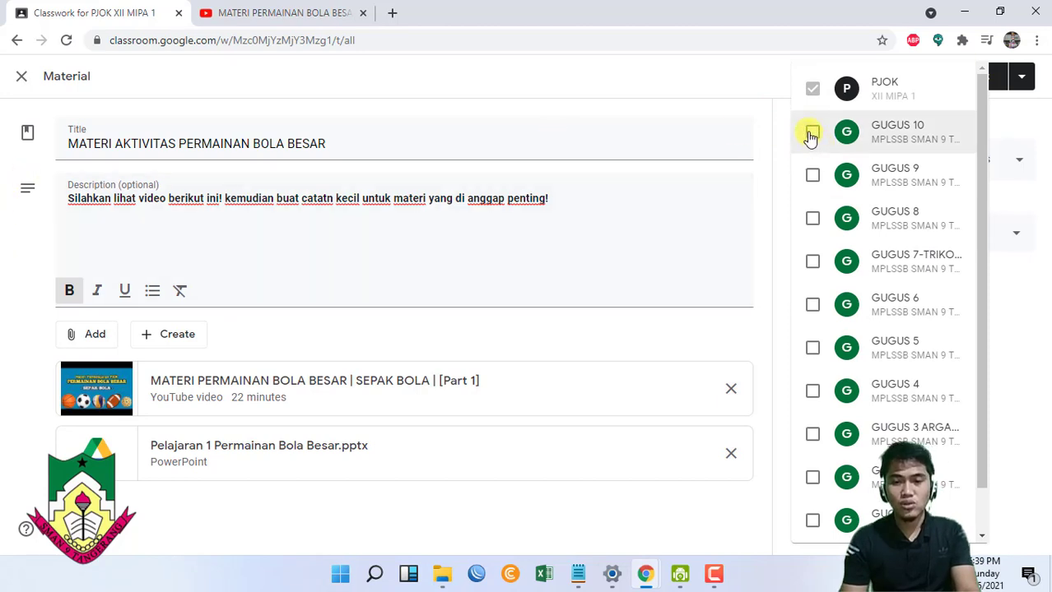
click(812, 134)
click(812, 218)
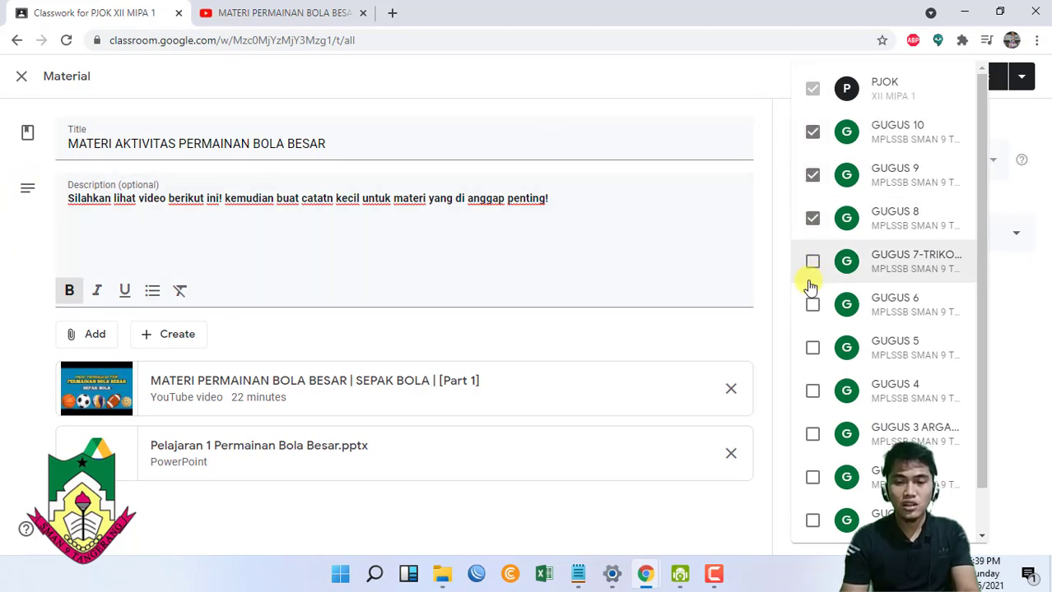
click(812, 260)
click(812, 305)
click(812, 347)
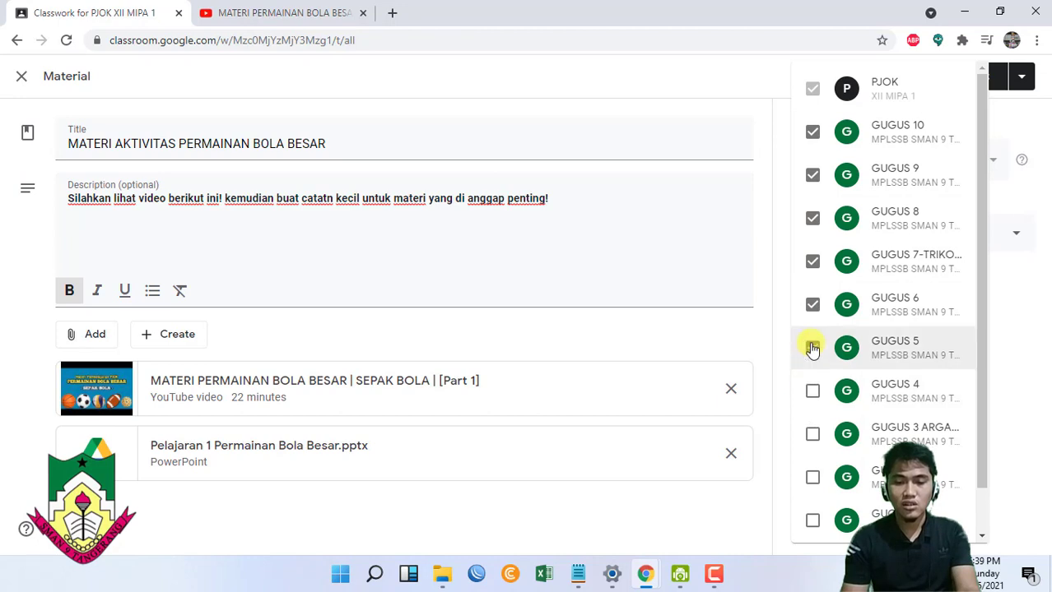
click(812, 347)
click(813, 304)
click(812, 260)
click(812, 218)
click(813, 179)
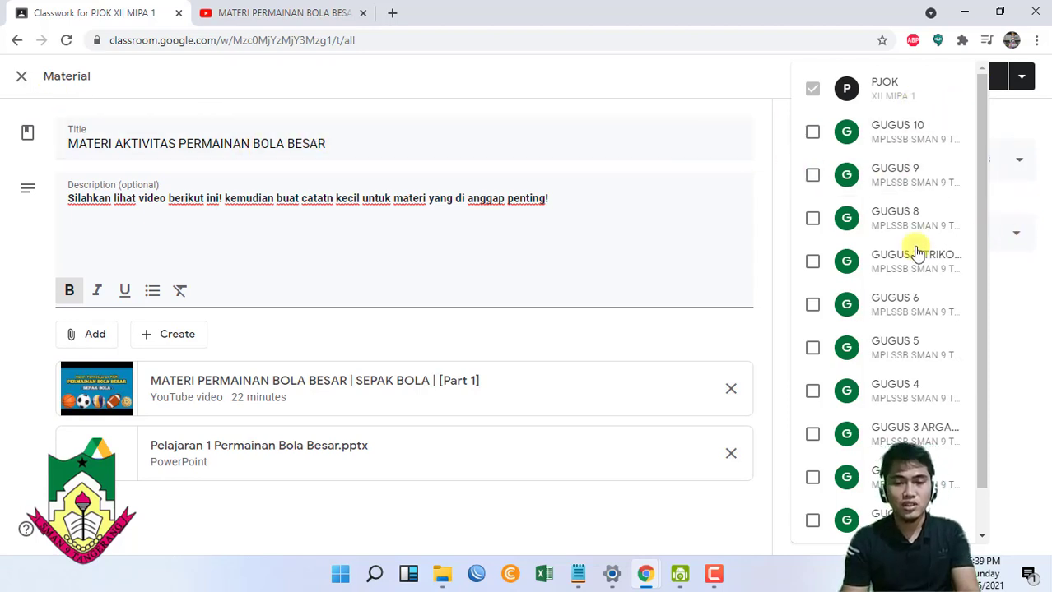
click(1031, 126)
- Put MATERI AKTIVITAS PERMAINAN BOLA BESAR under topic PERTEMUAN 1 and post it to the class
click(878, 236)
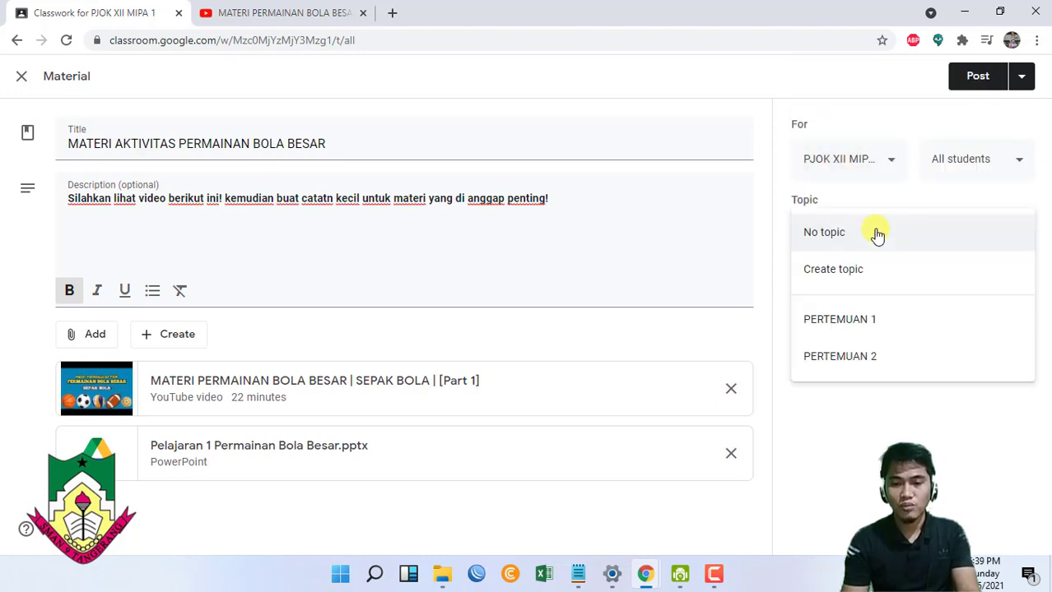
click(817, 325)
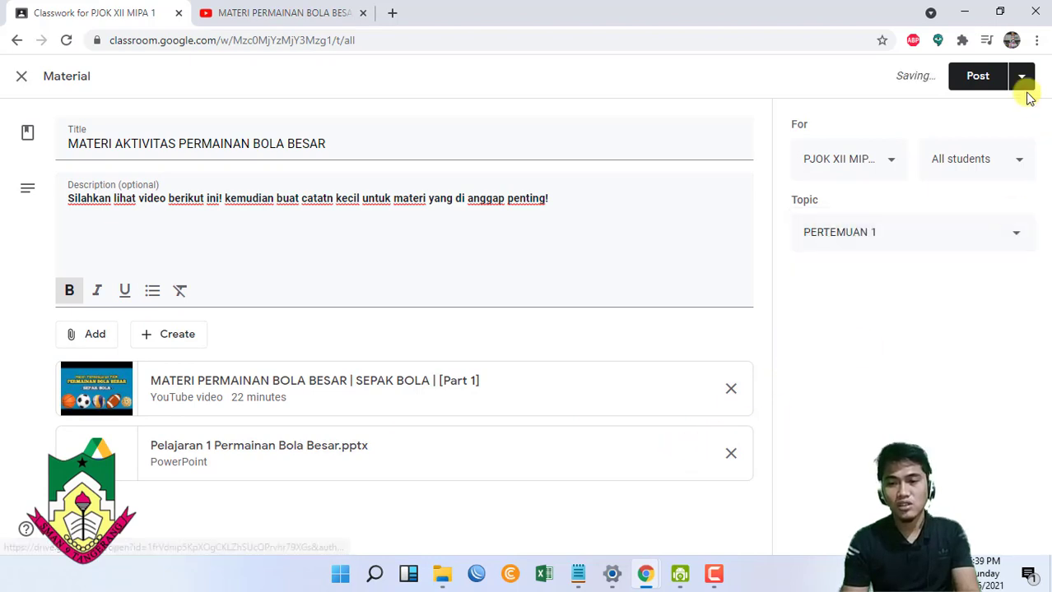
click(979, 77)
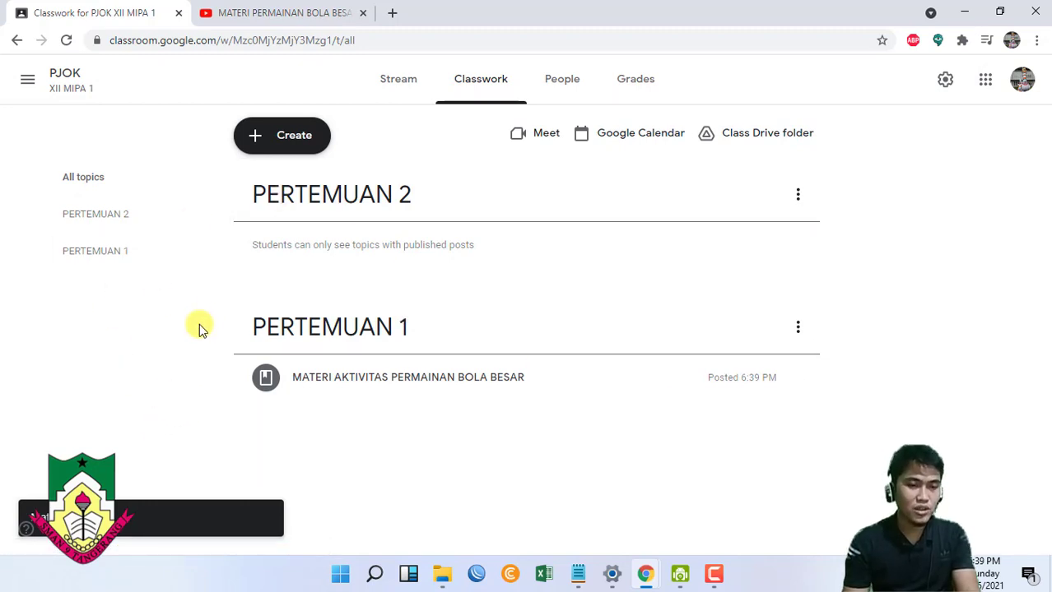
key(alt+Tab)
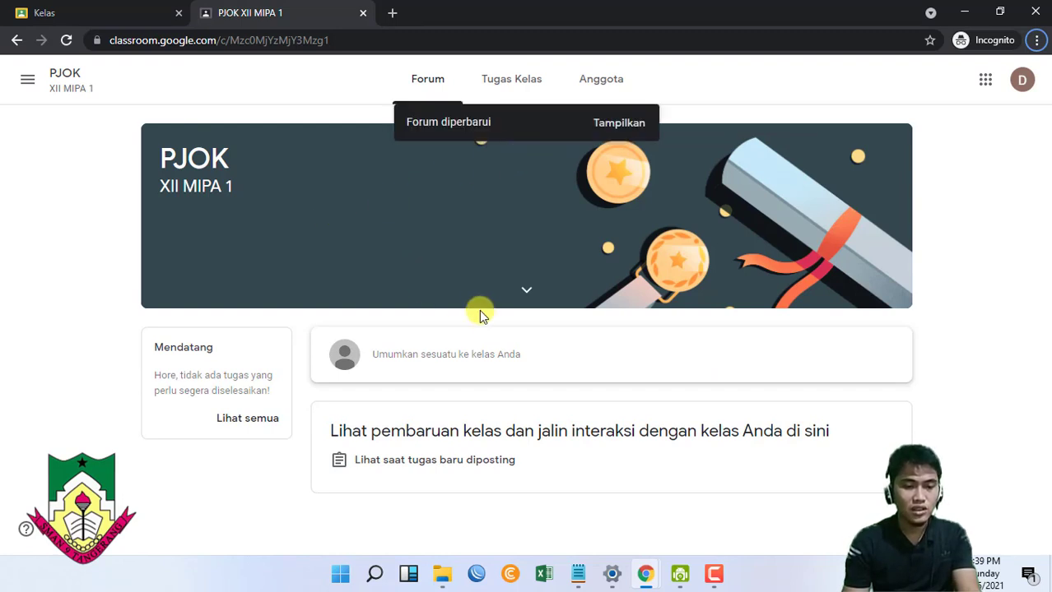
click(500, 82)
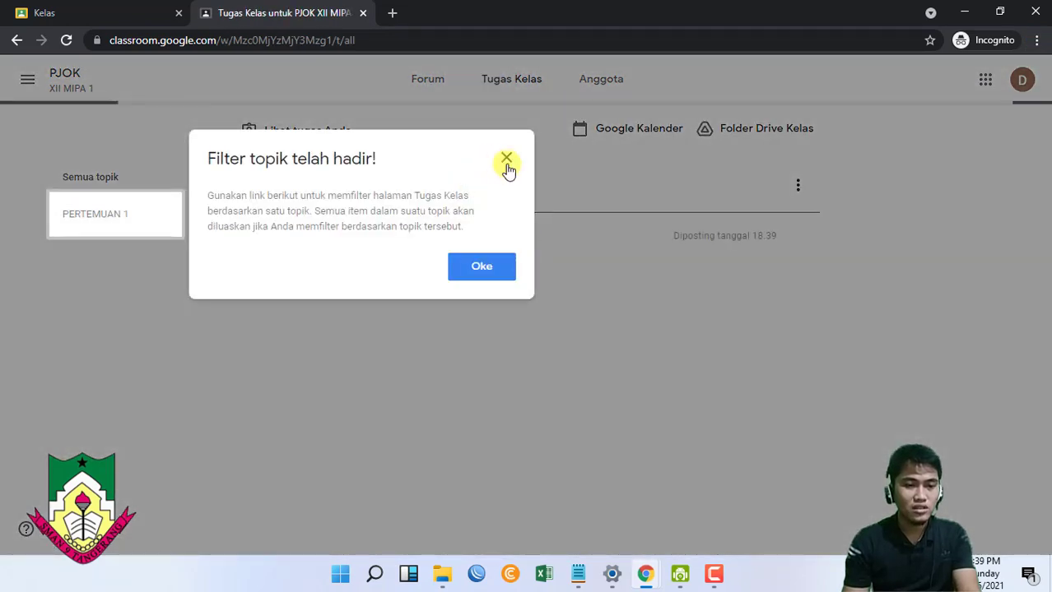
click(506, 161)
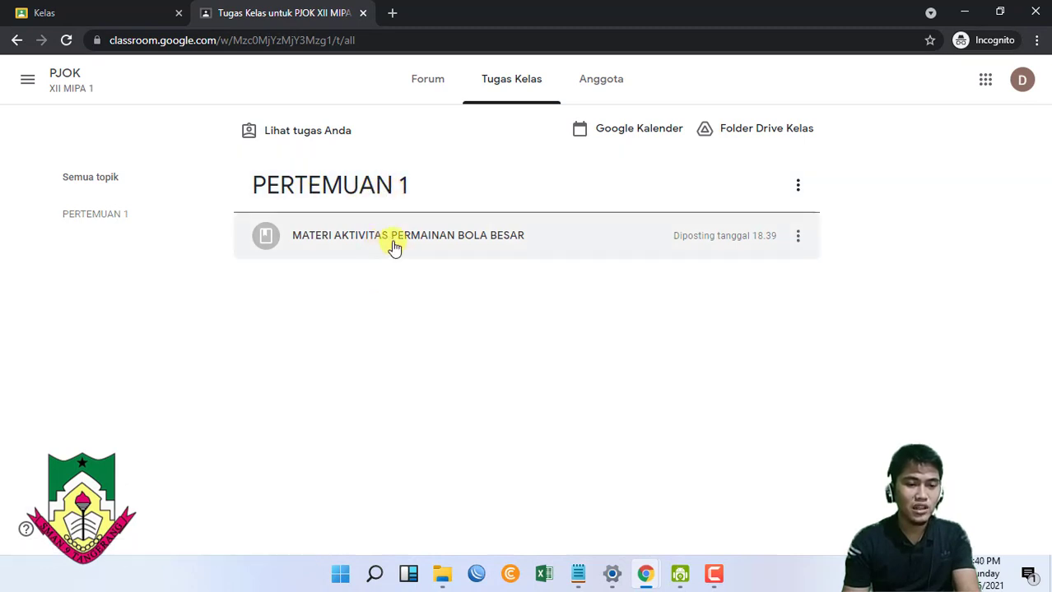
click(449, 251)
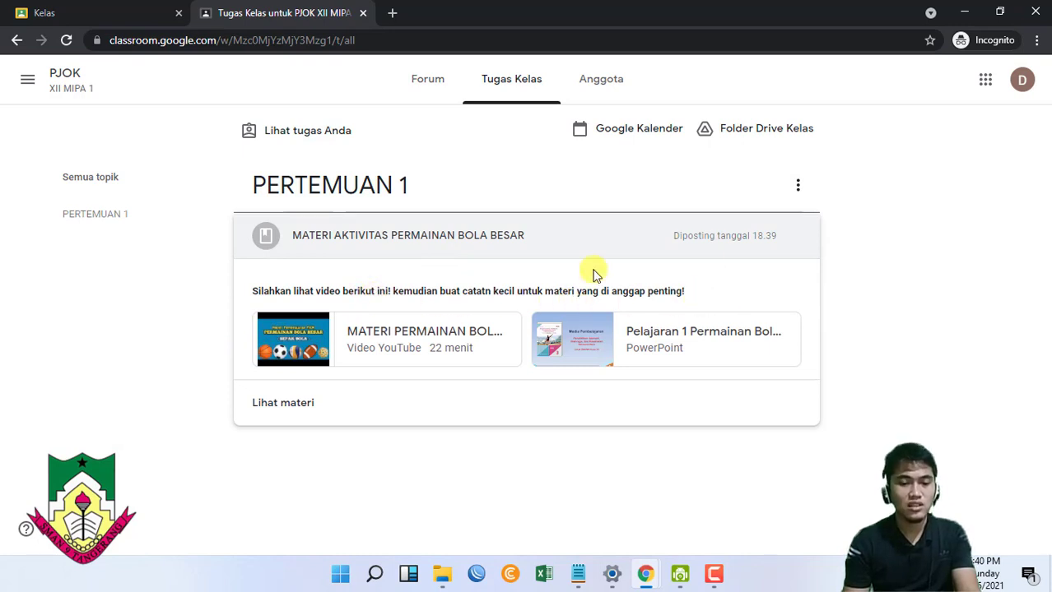
click(423, 86)
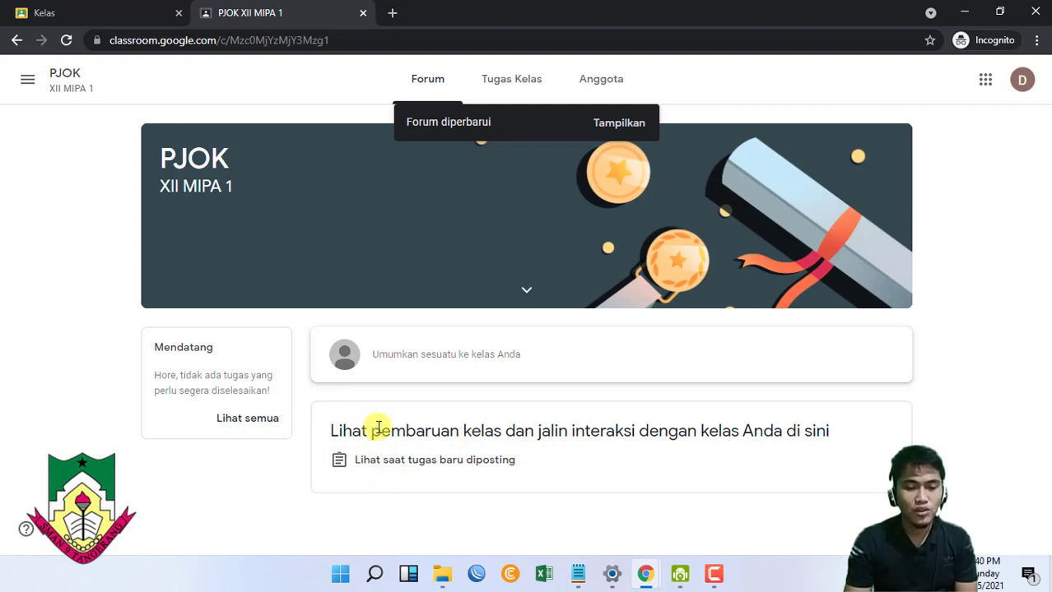
click(481, 352)
key(alt+Tab)
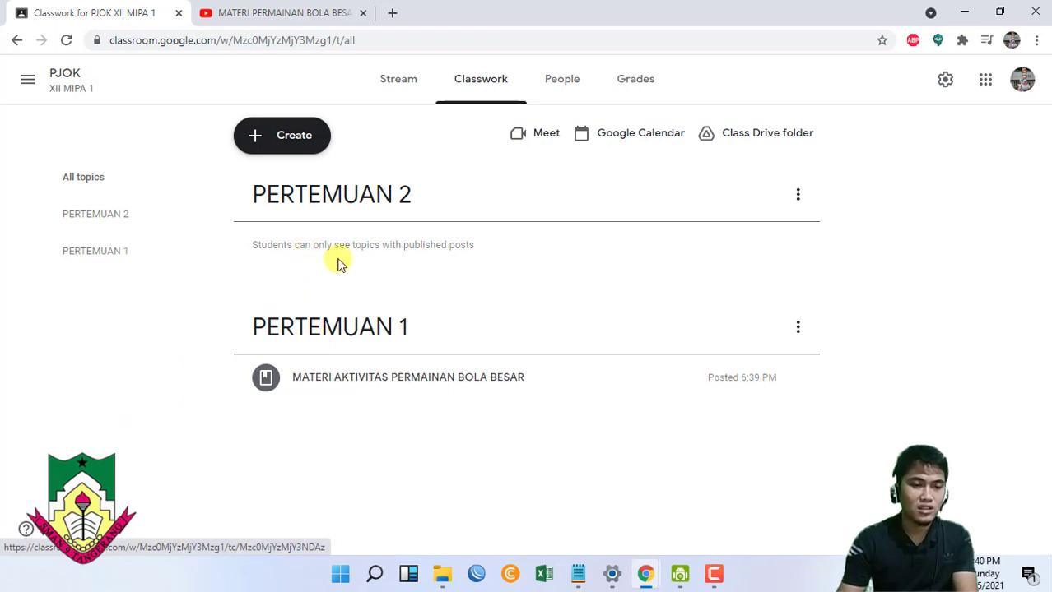
- Create assignment TUGAS 1 with instructions 'SILAHKAN JAWAB PERTANYAAN DENGAN BENAR!'
click(260, 134)
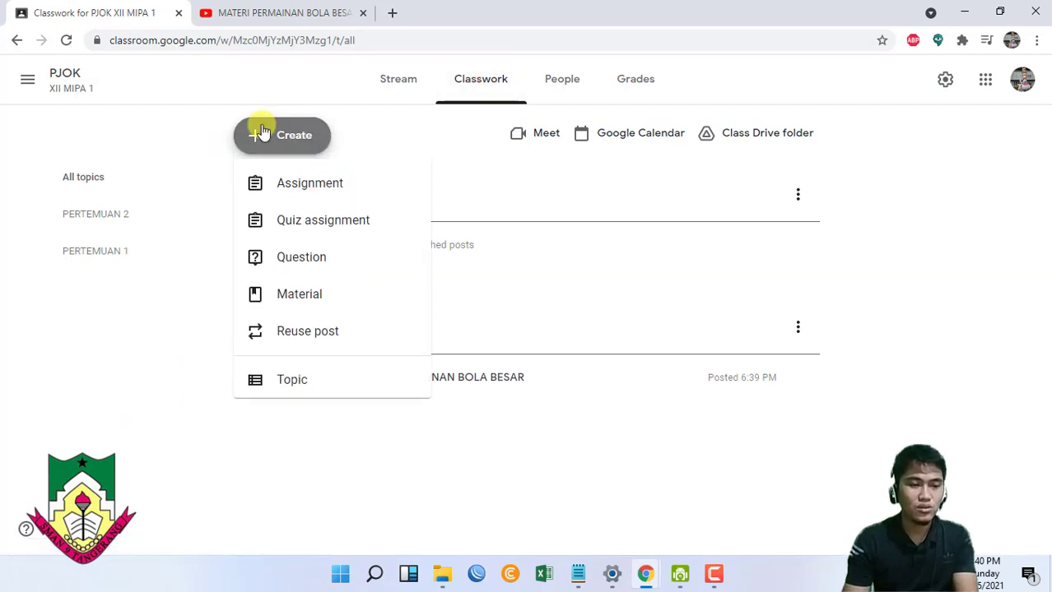
click(307, 197)
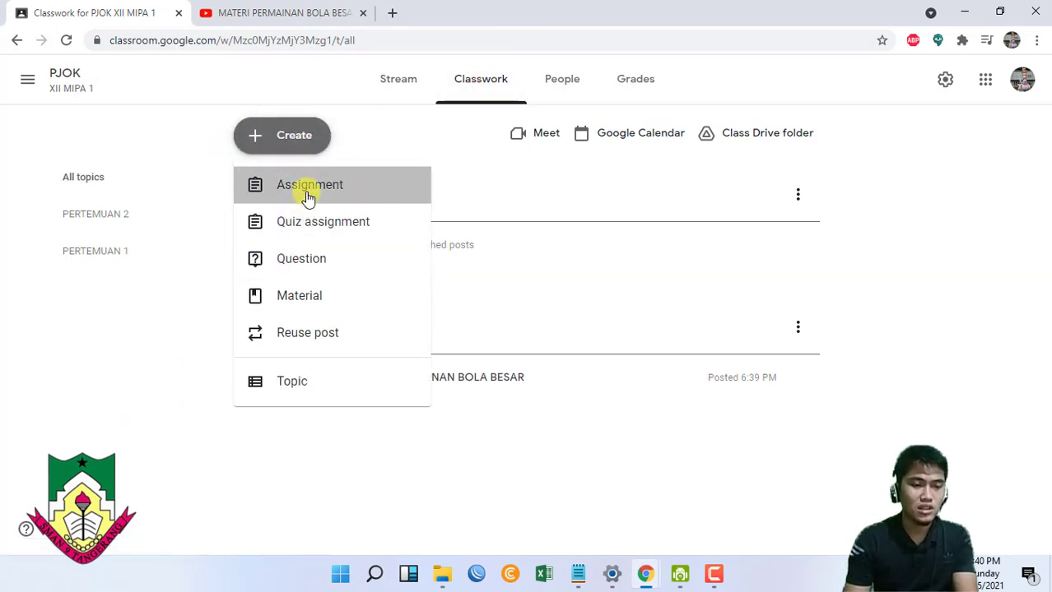
text(t)
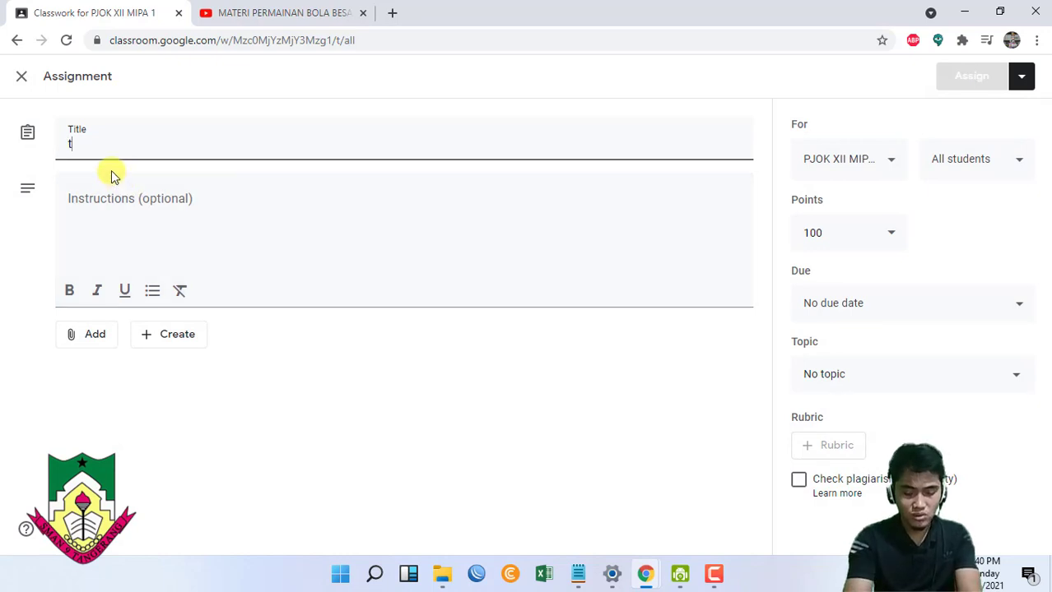
text(ug)
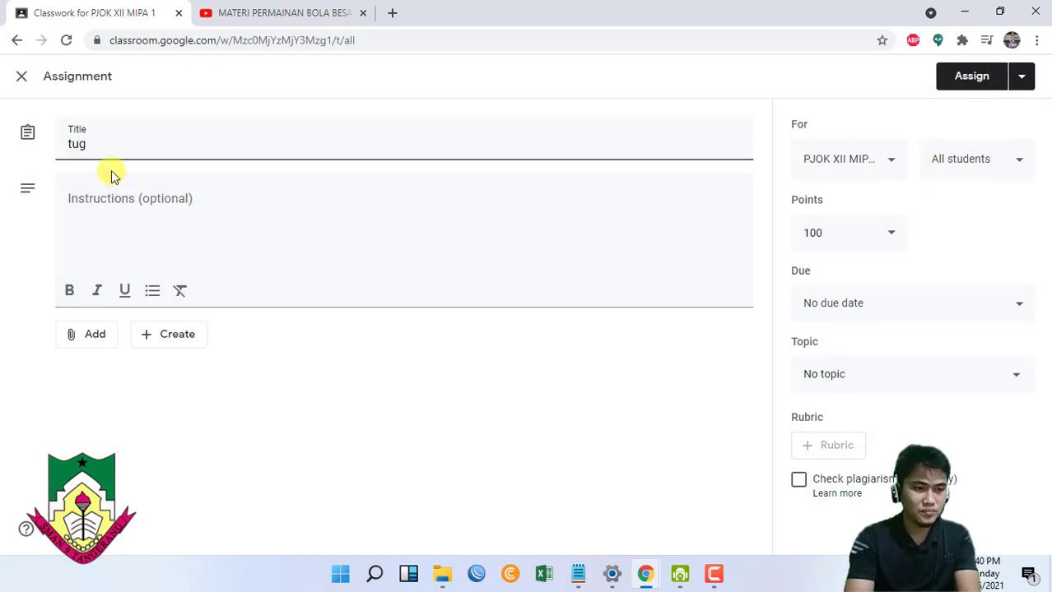
key(BackSpace)
key(BackSpace)
key(BackSpace)
text(TUGAS 1)
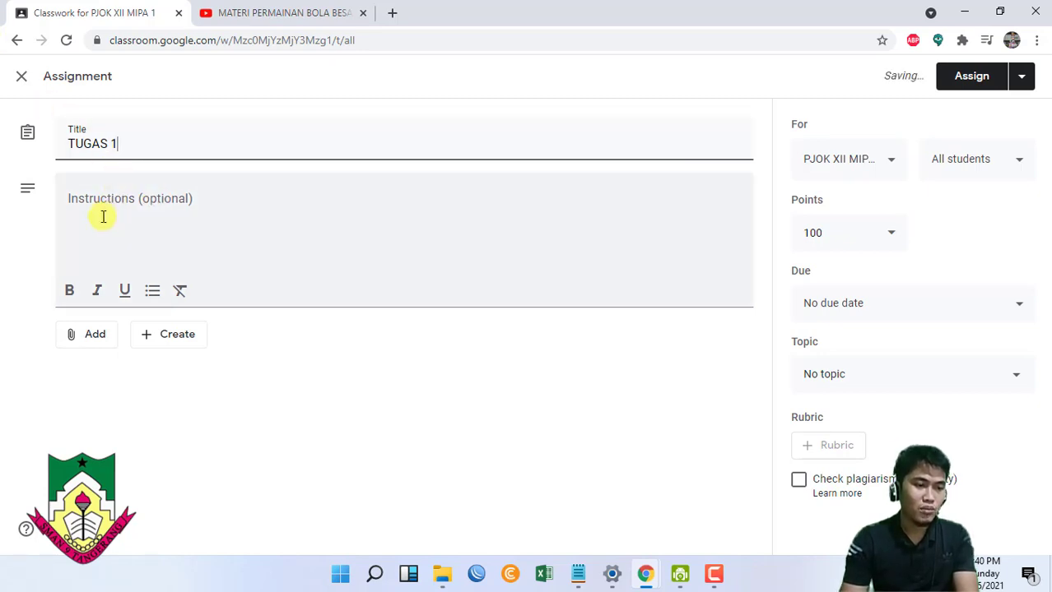
click(100, 204)
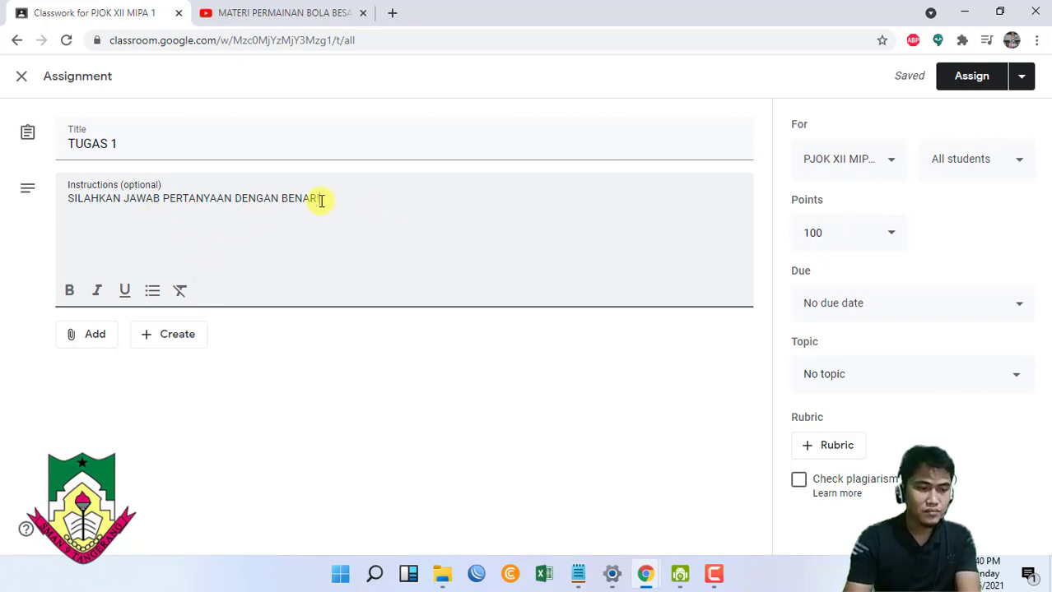
click(104, 334)
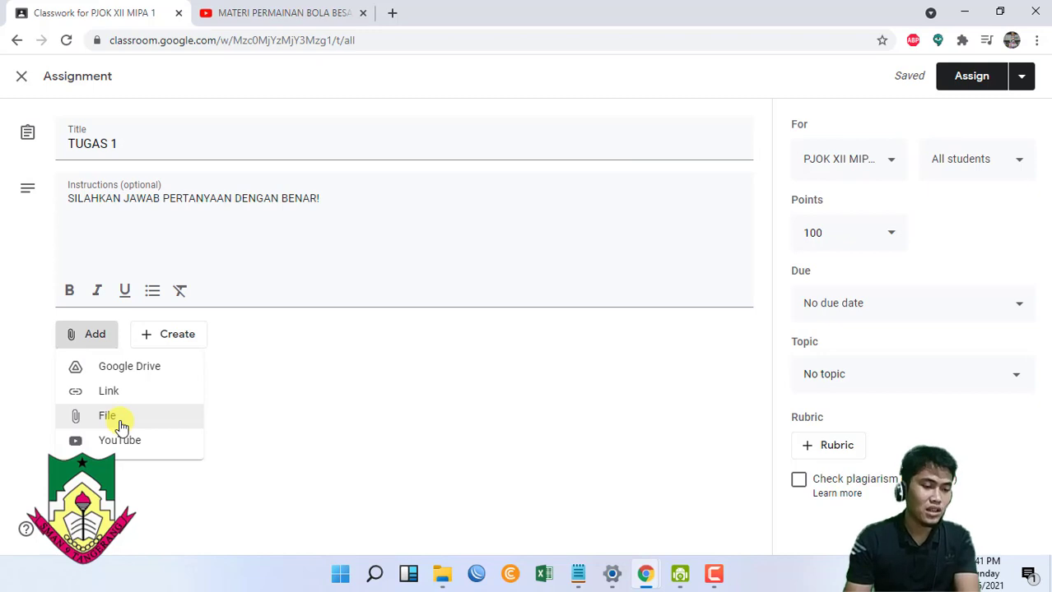
click(175, 342)
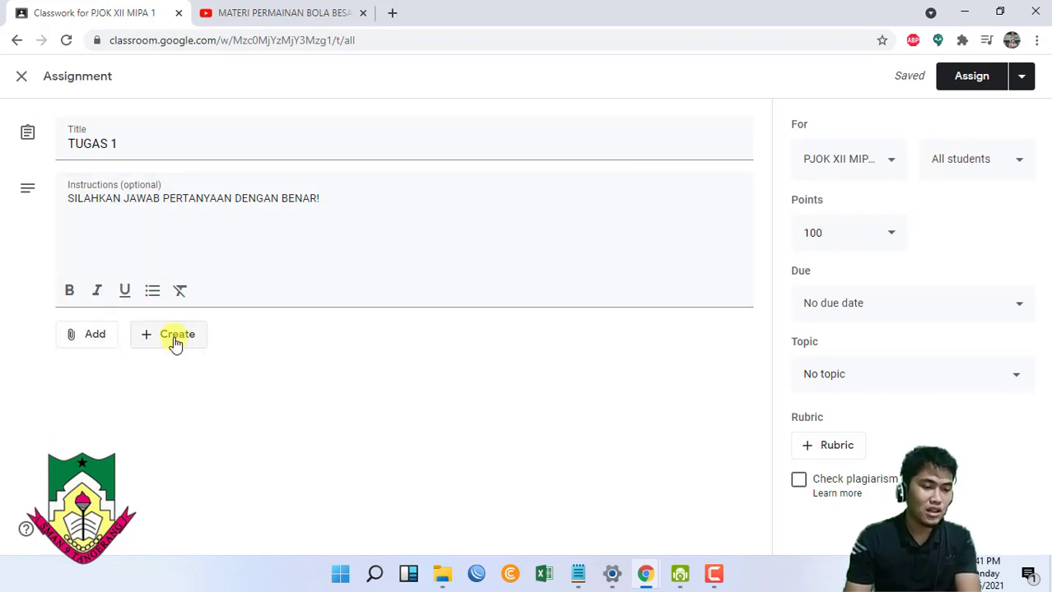
- Create a new Google Doc headed SOAL with question 1 'SEBUTKAN IBUKOTA DARI NEGARA TOKYO ADALAH ?'
click(206, 370)
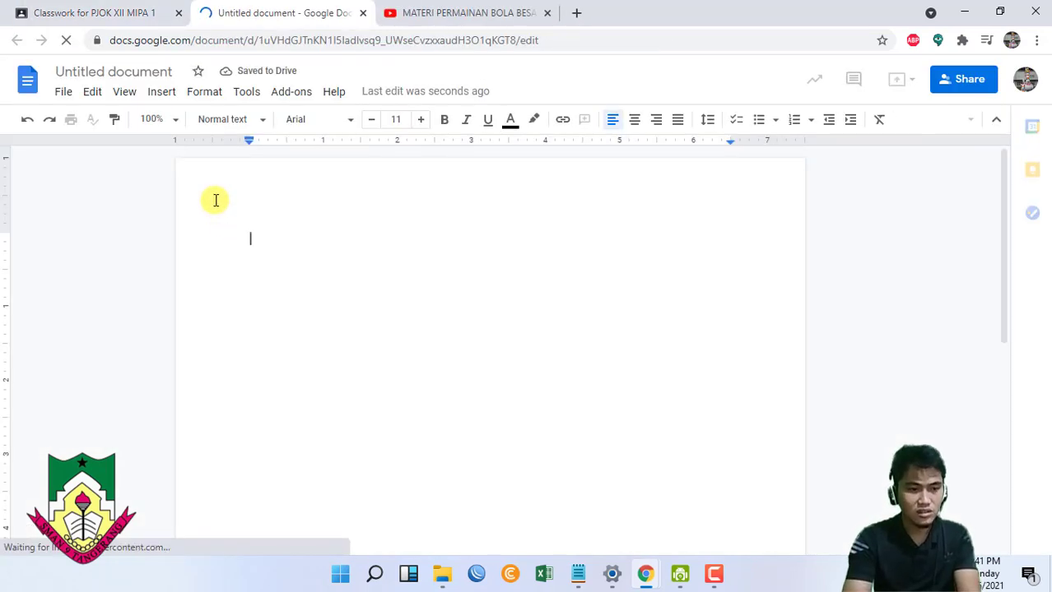
text(SOAL )
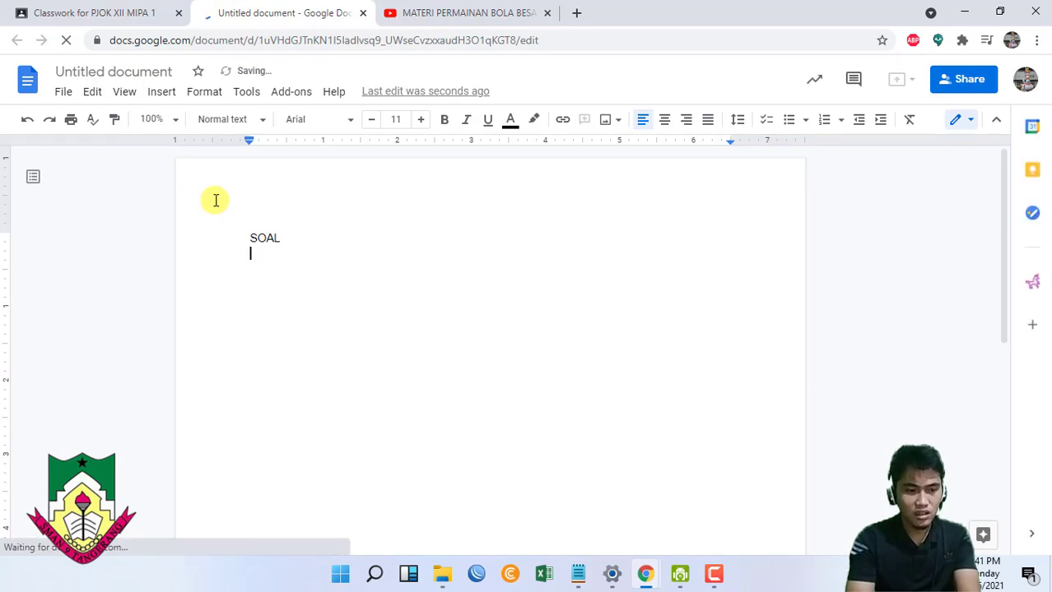
text(1.)
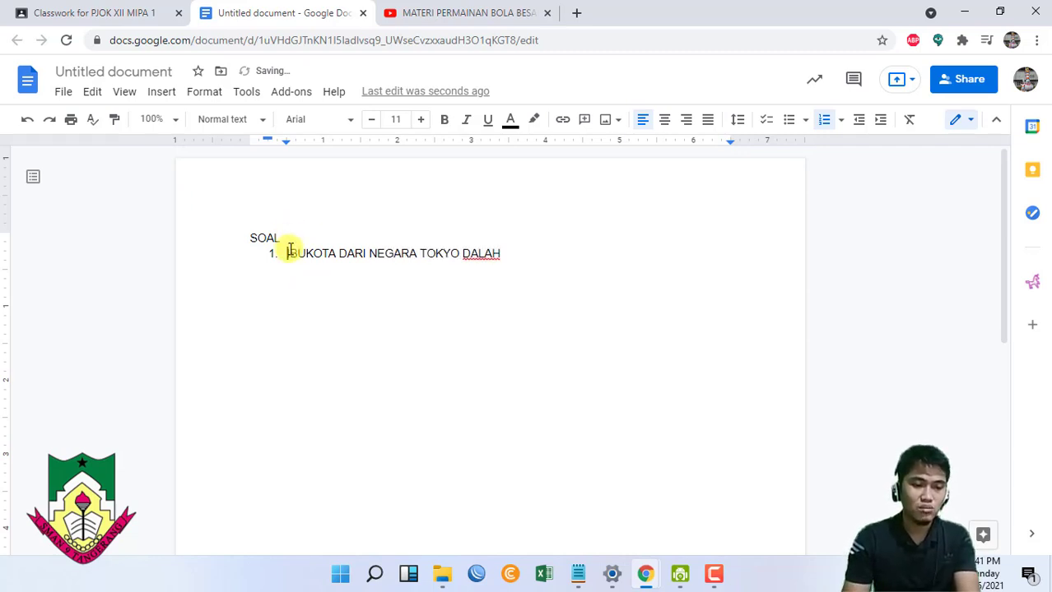
text(SEBUTKAN)
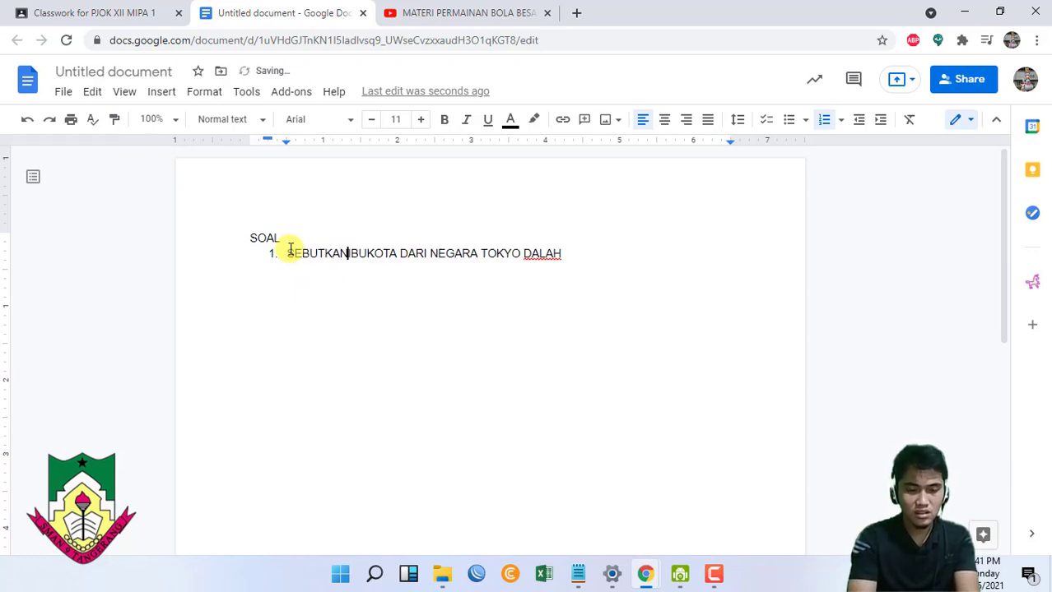
text( IBUKOT)
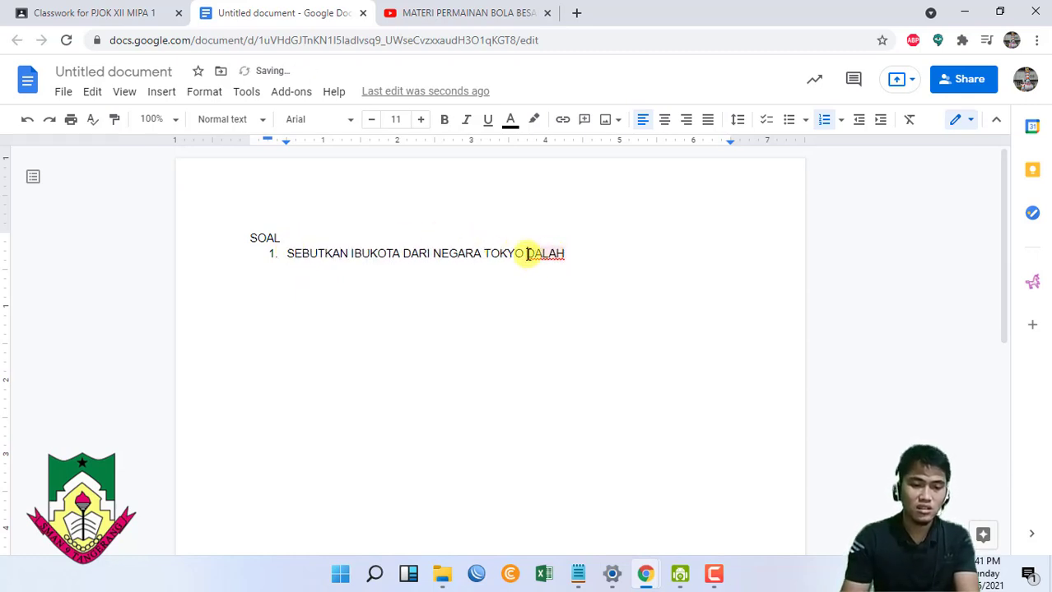
text(A)
drag(580, 251, 288, 243)
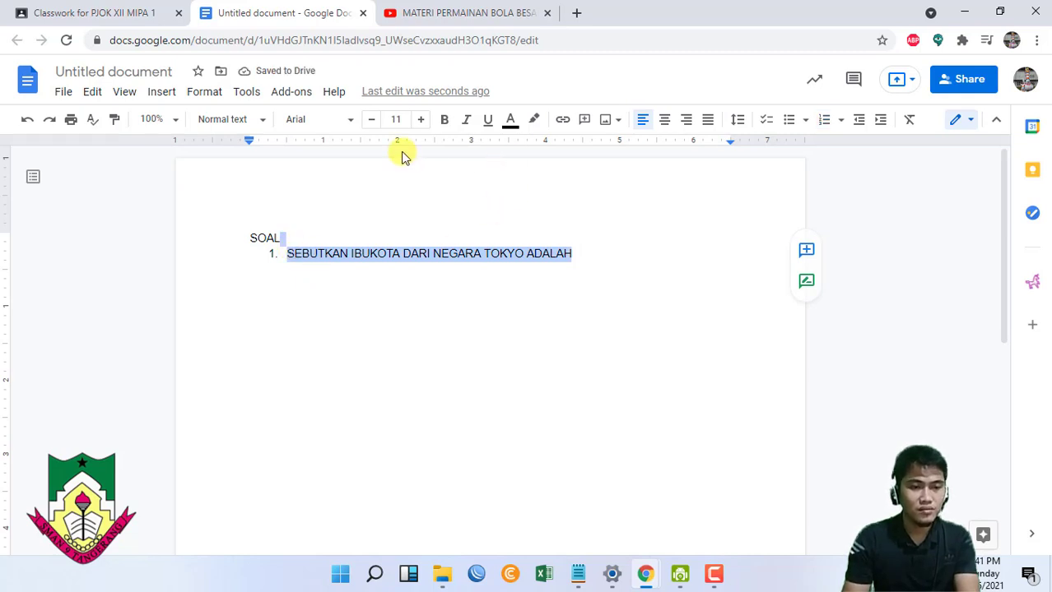
click(265, 120)
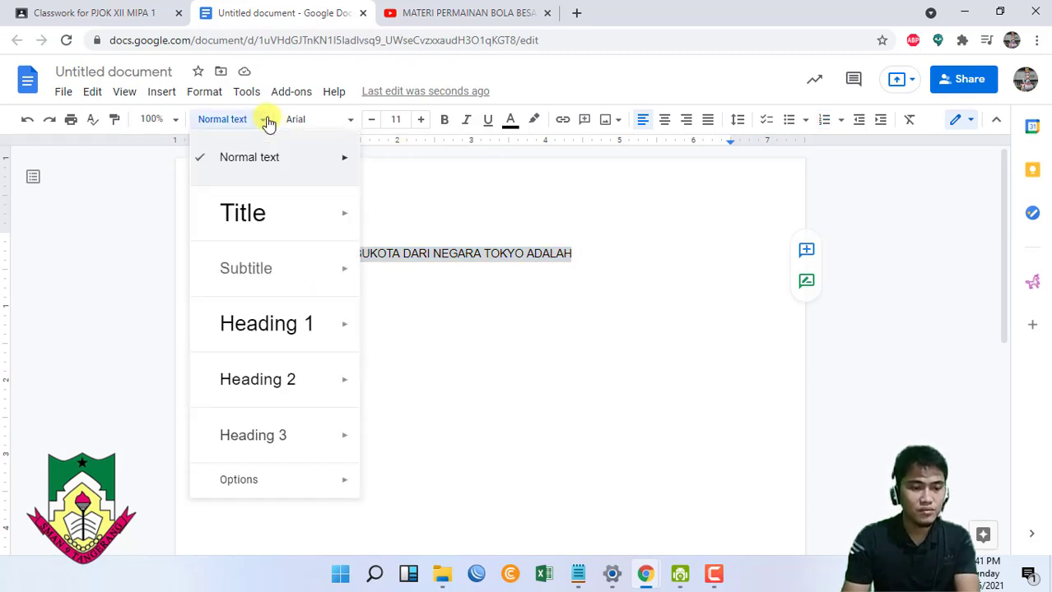
click(639, 214)
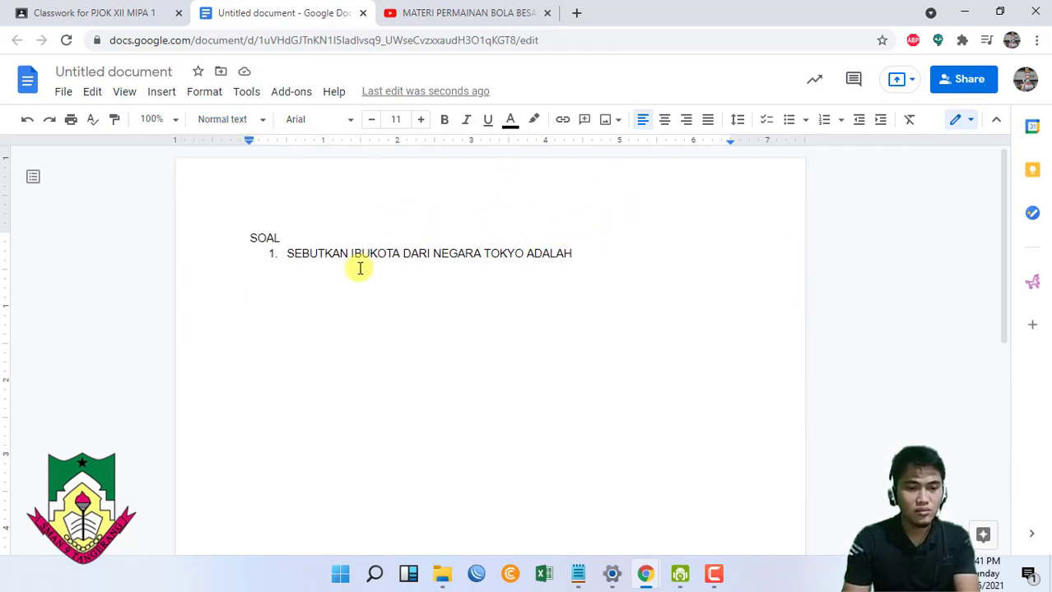
click(610, 267)
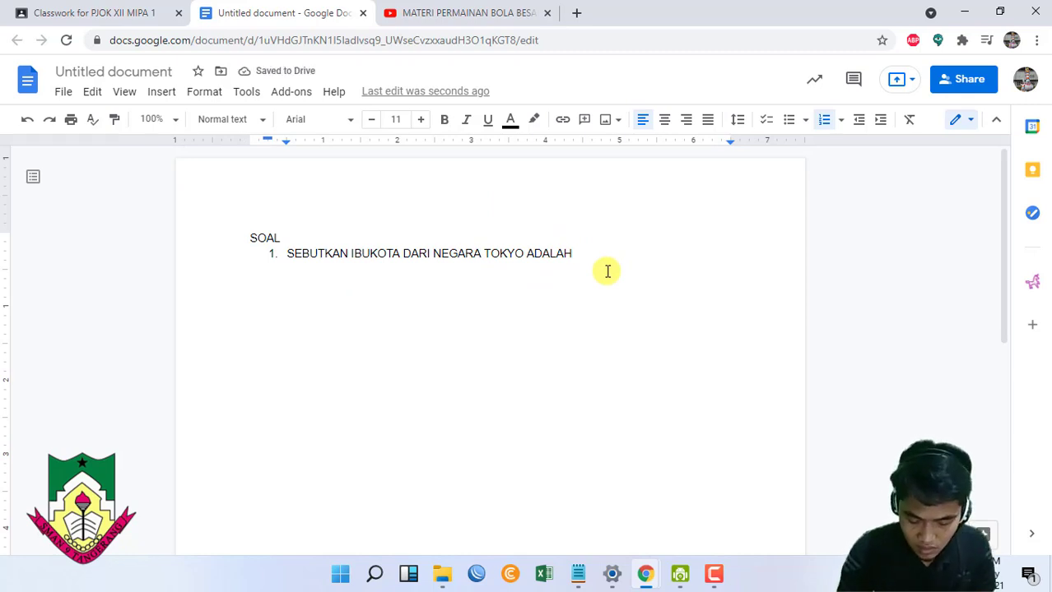
- Rename the document to TUGAS 1
click(115, 71)
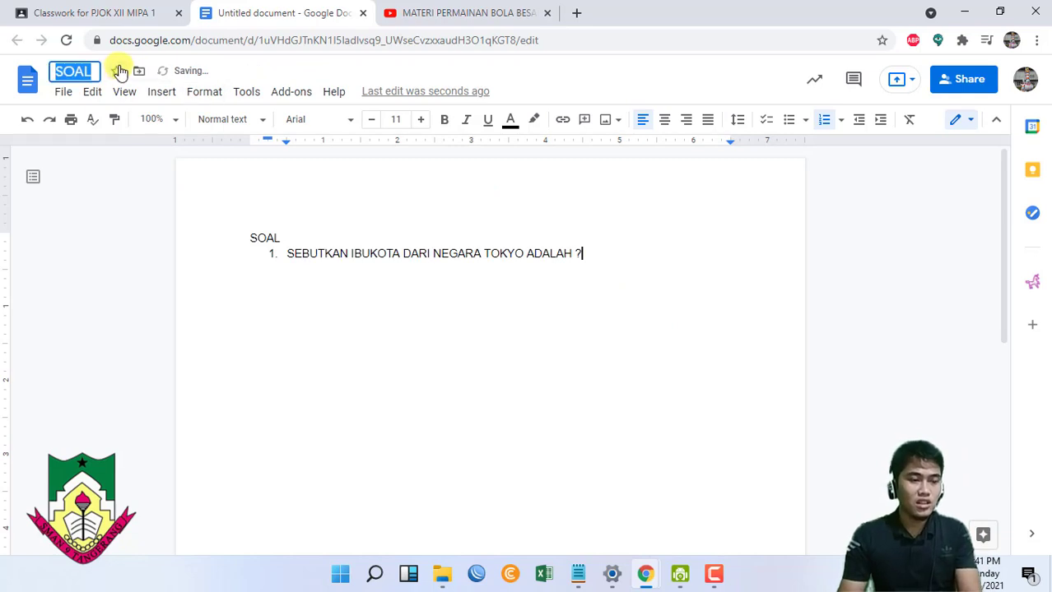
text(TUGAS 1)
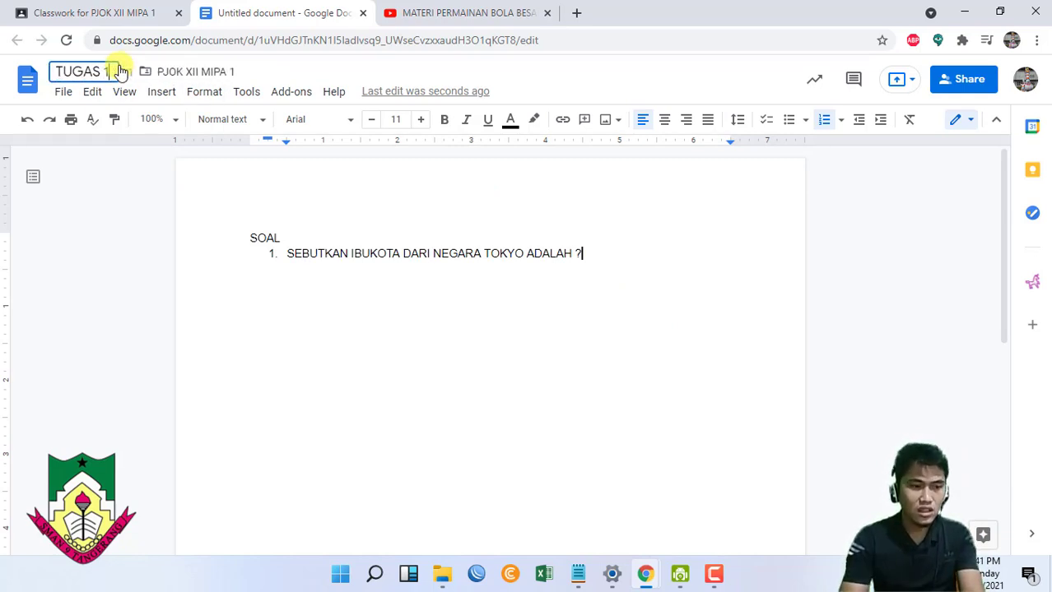
scroll(675, 209, down, 1)
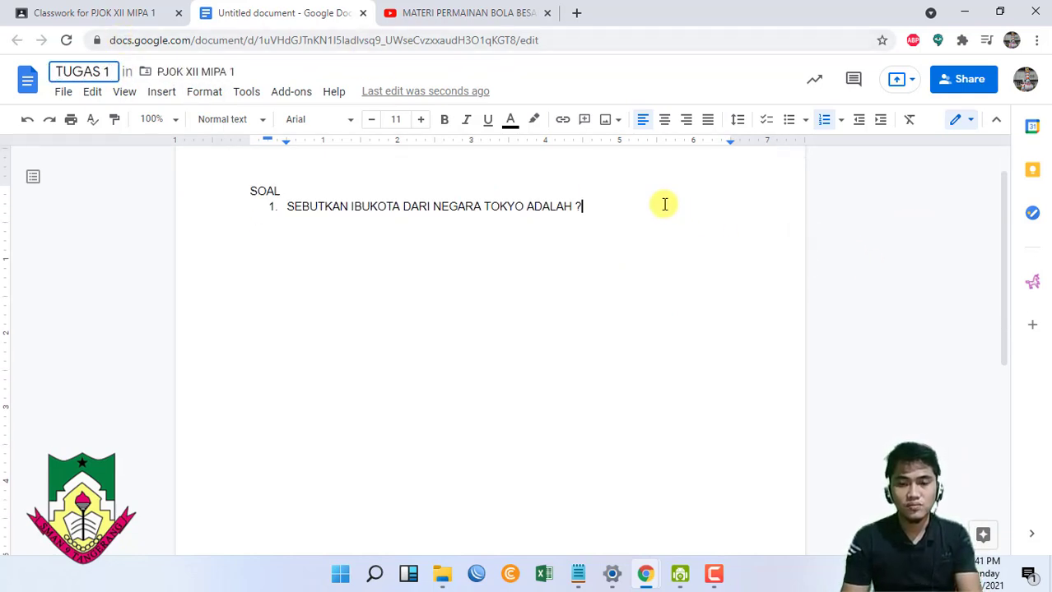
scroll(673, 239, up, 1)
key(Return)
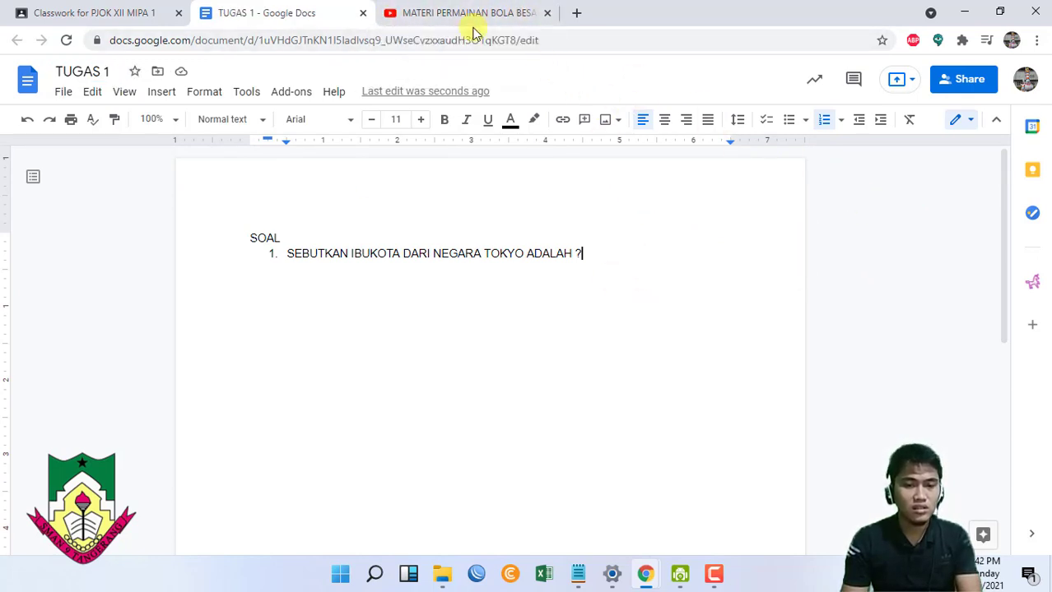
click(362, 12)
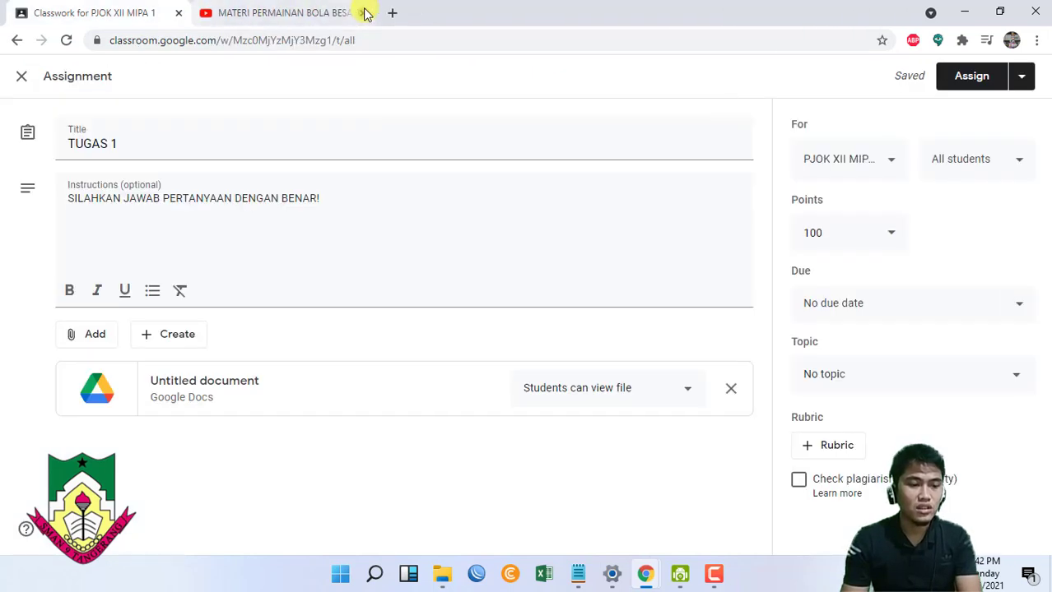
click(363, 13)
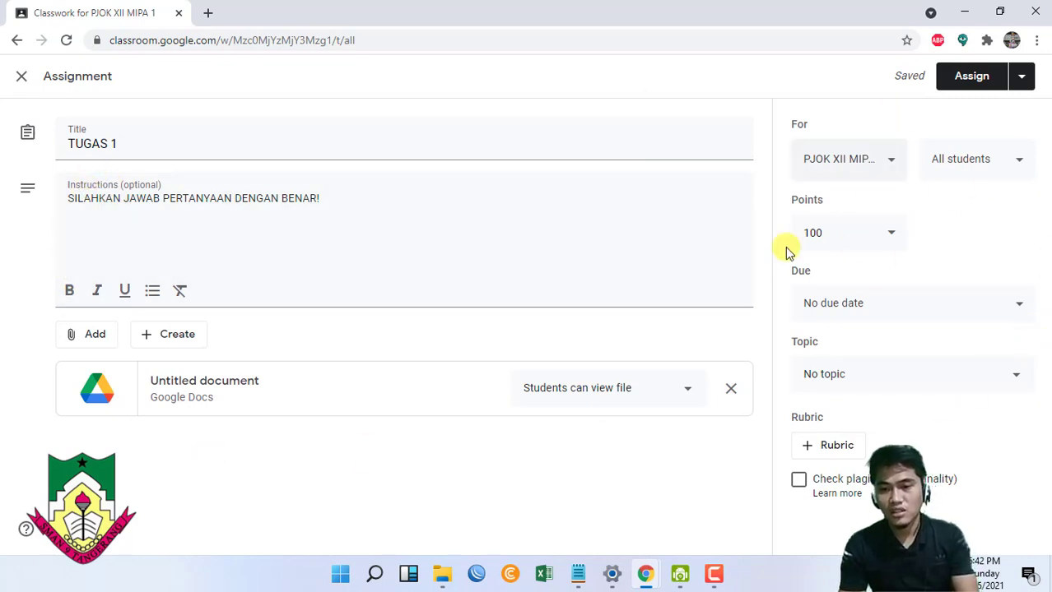
click(880, 163)
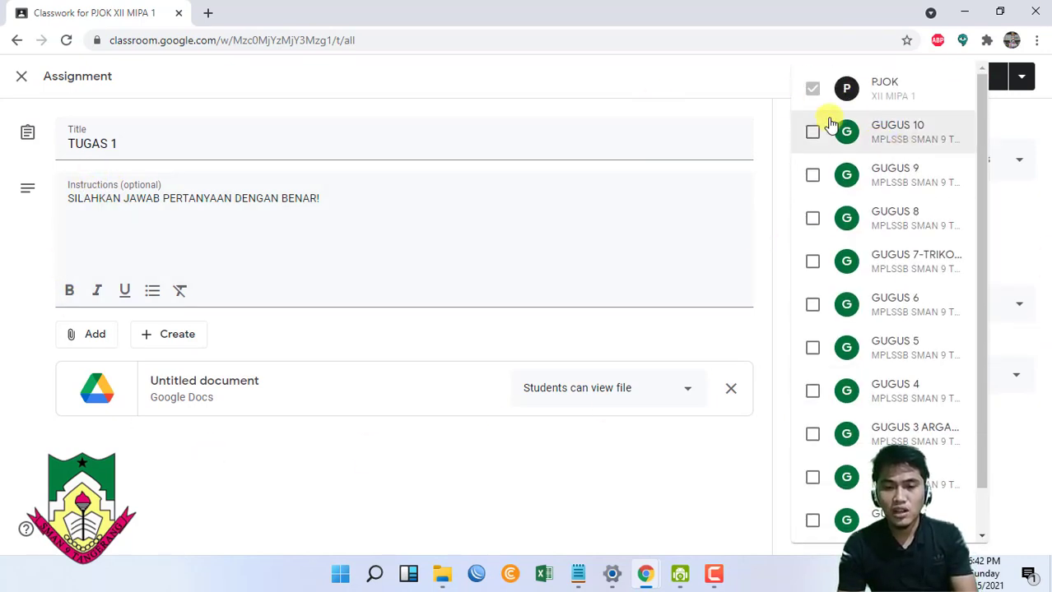
click(745, 80)
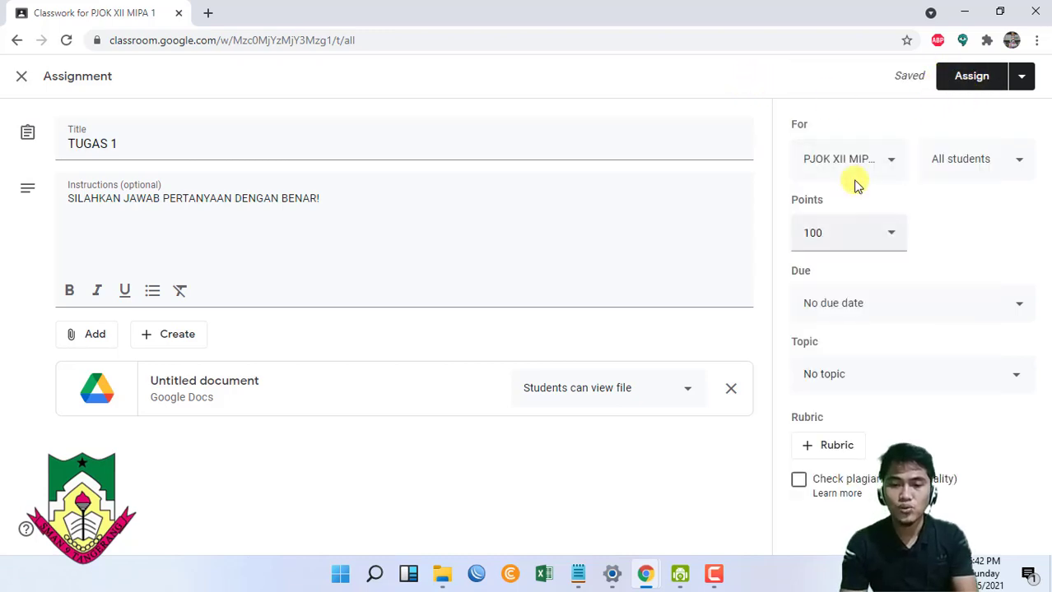
click(1022, 82)
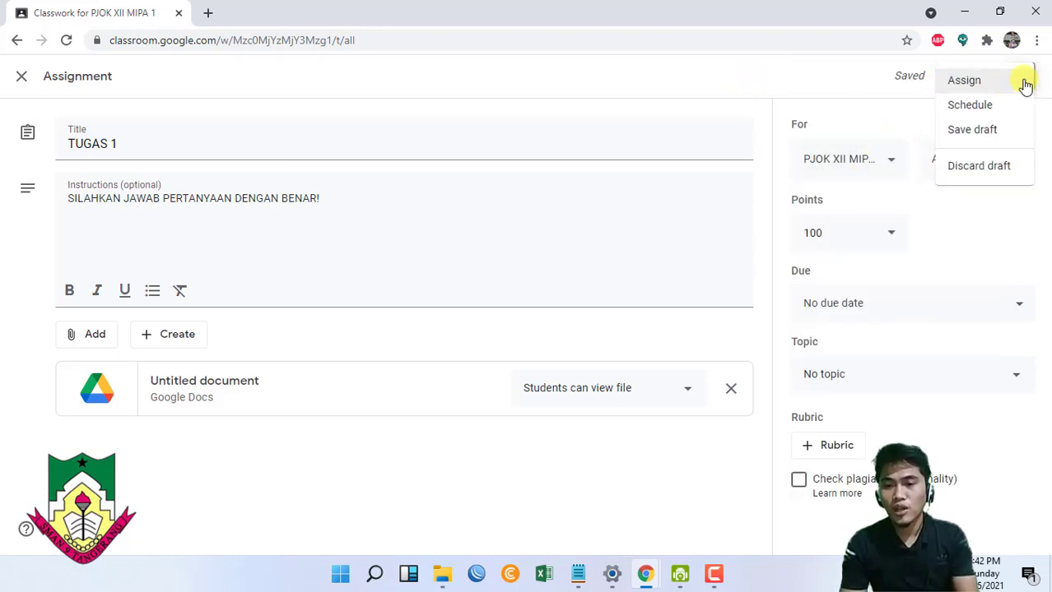
click(985, 105)
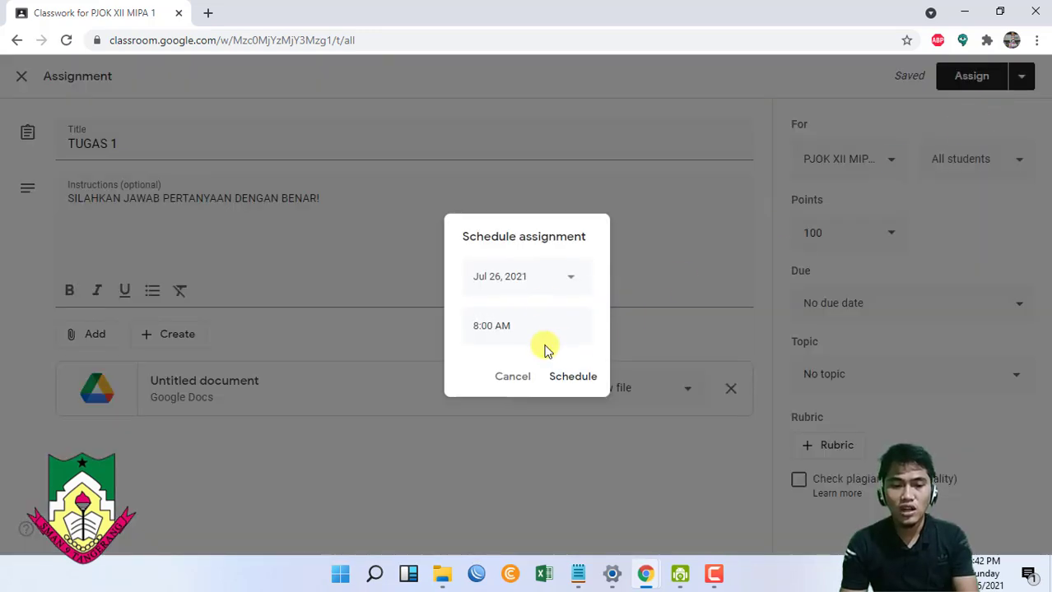
click(653, 129)
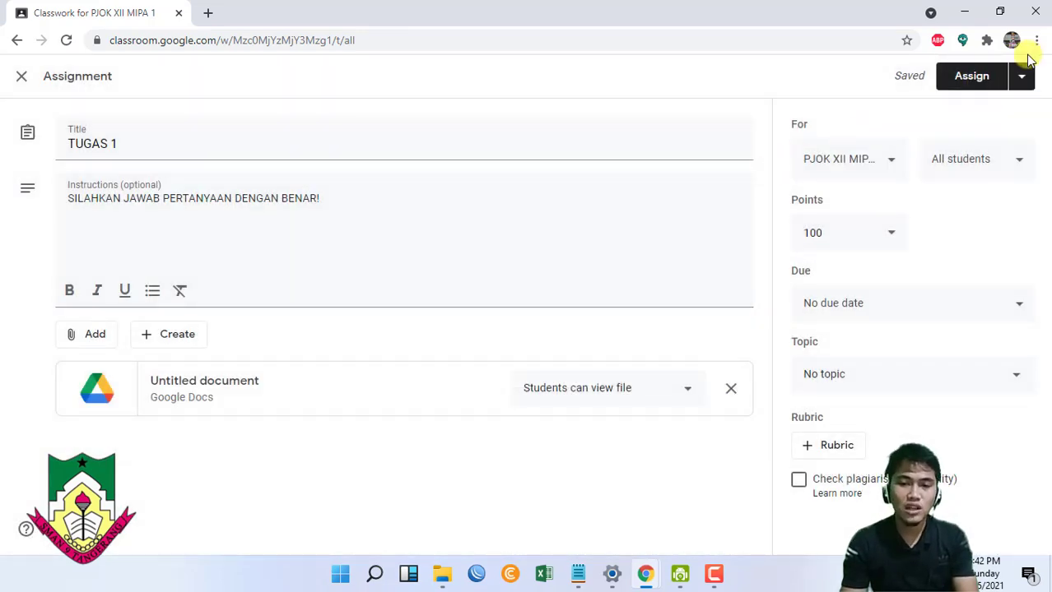
click(1021, 76)
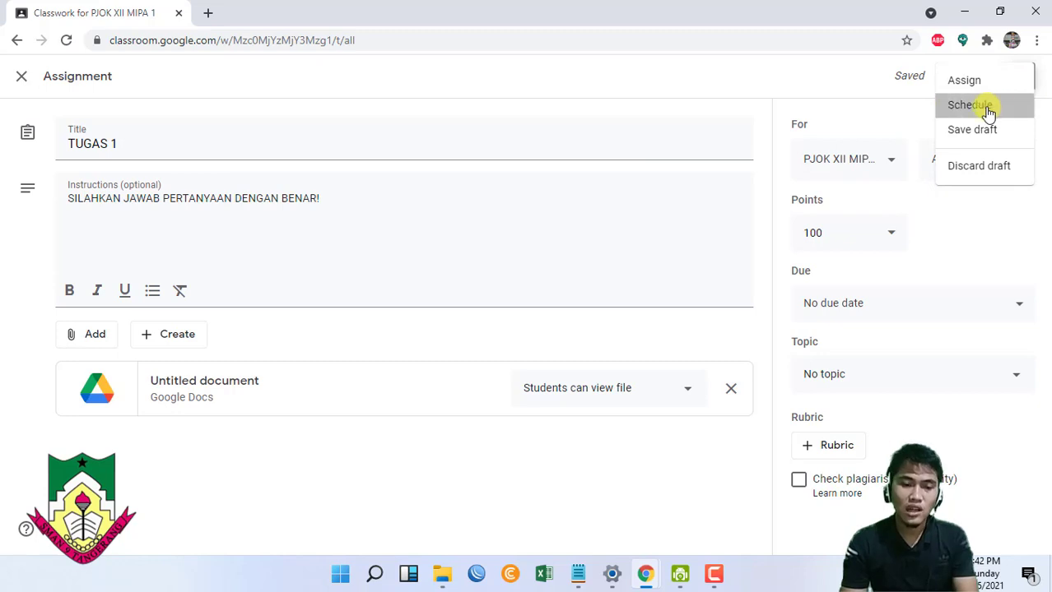
click(983, 106)
click(492, 278)
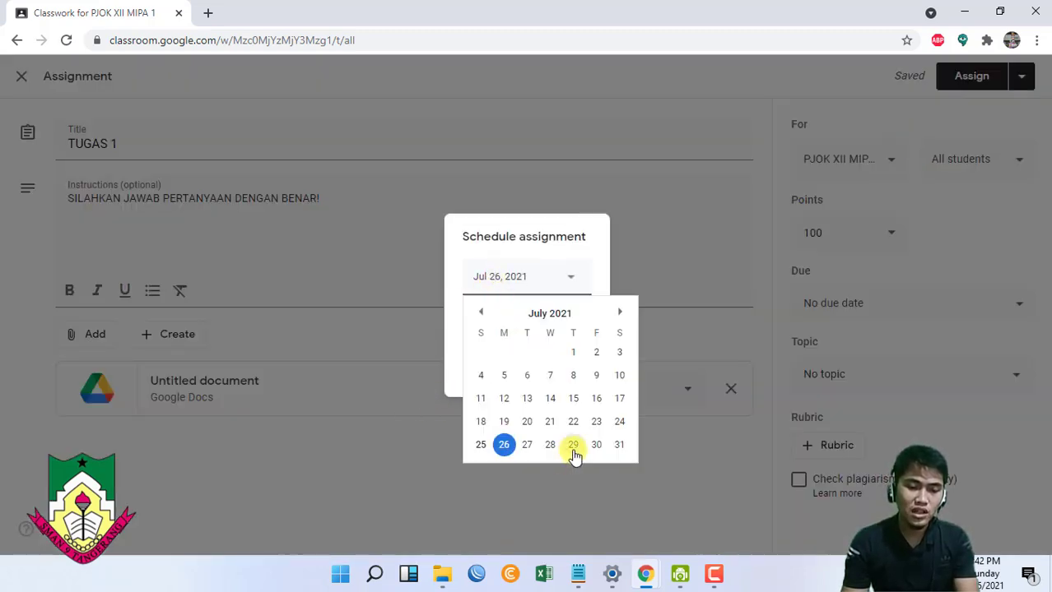
click(574, 445)
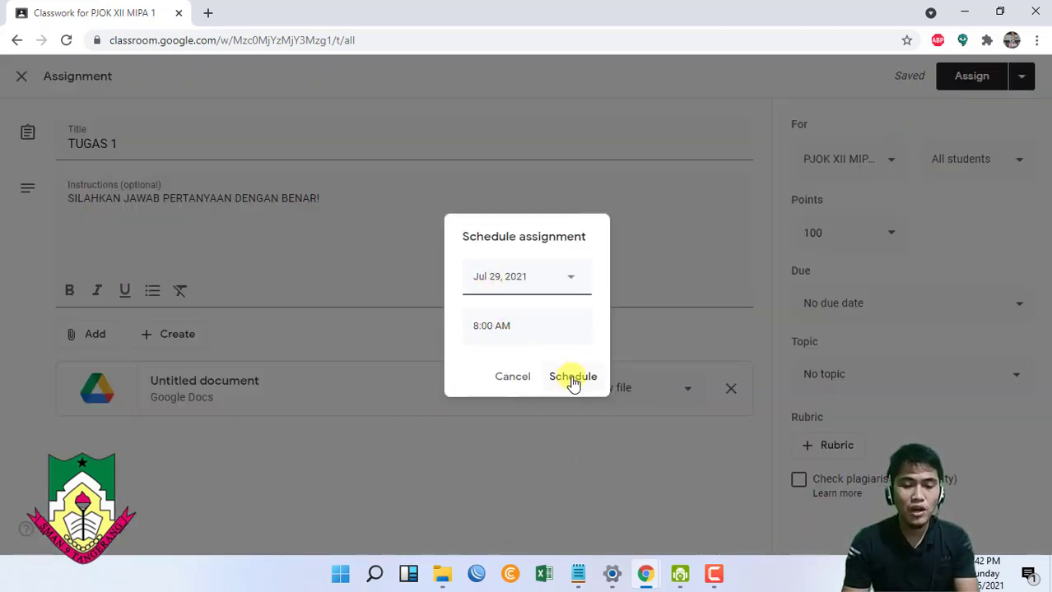
click(685, 145)
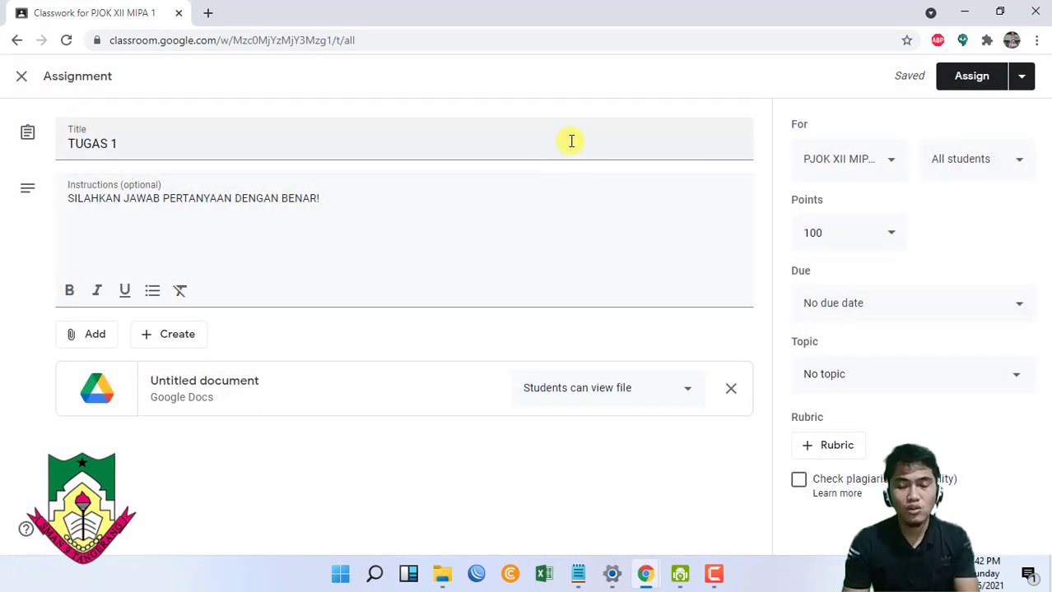
- Assign TUGAS 1 to GUGUS 10, 9, 8, 7 and 6 in addition to PJOK
click(1020, 76)
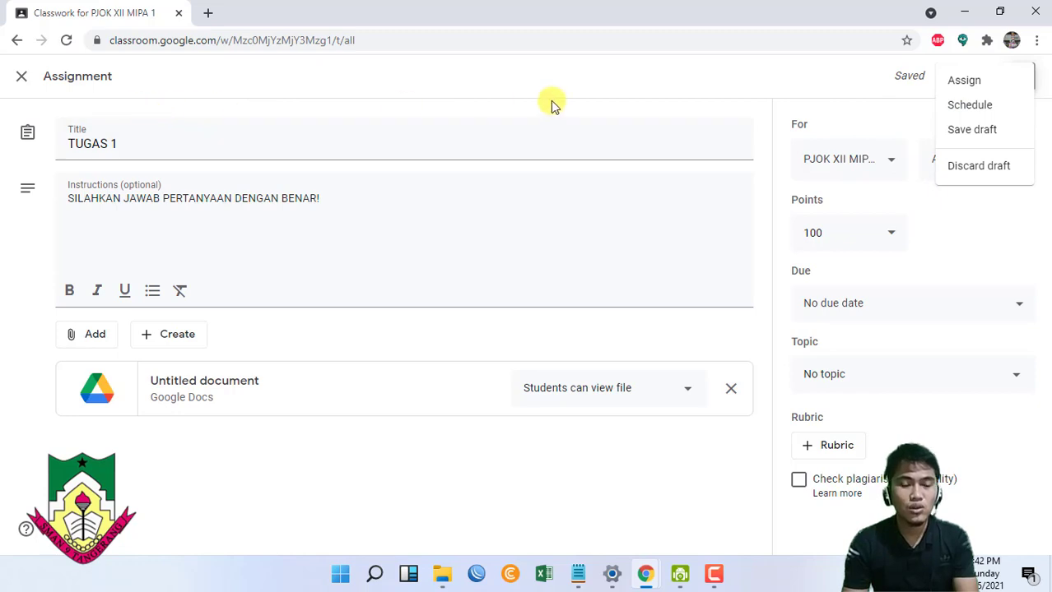
click(641, 64)
click(876, 160)
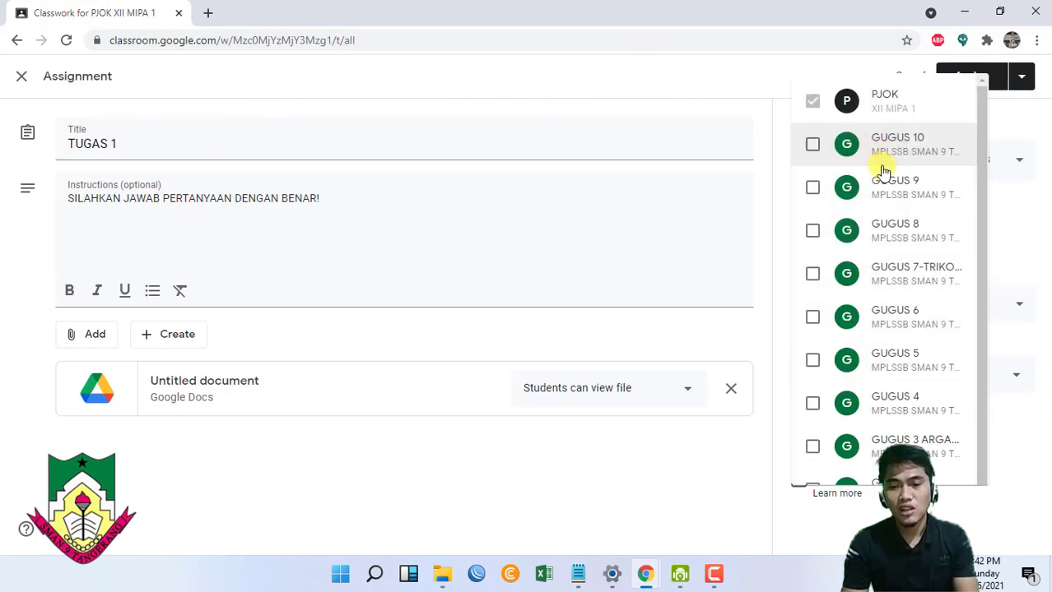
click(812, 133)
click(812, 176)
click(812, 218)
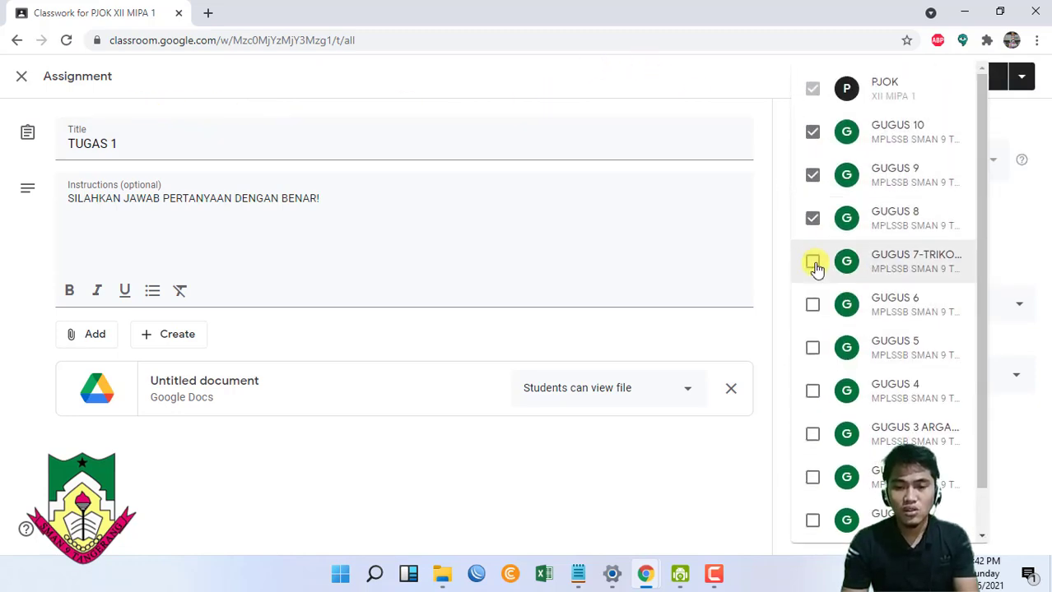
click(812, 261)
click(812, 305)
click(727, 115)
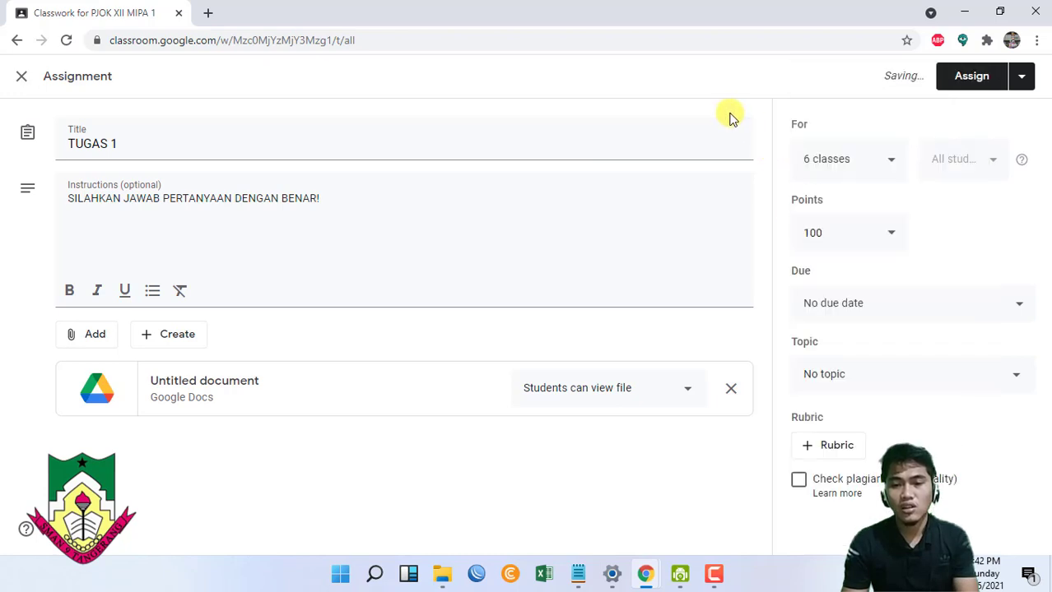
click(1021, 76)
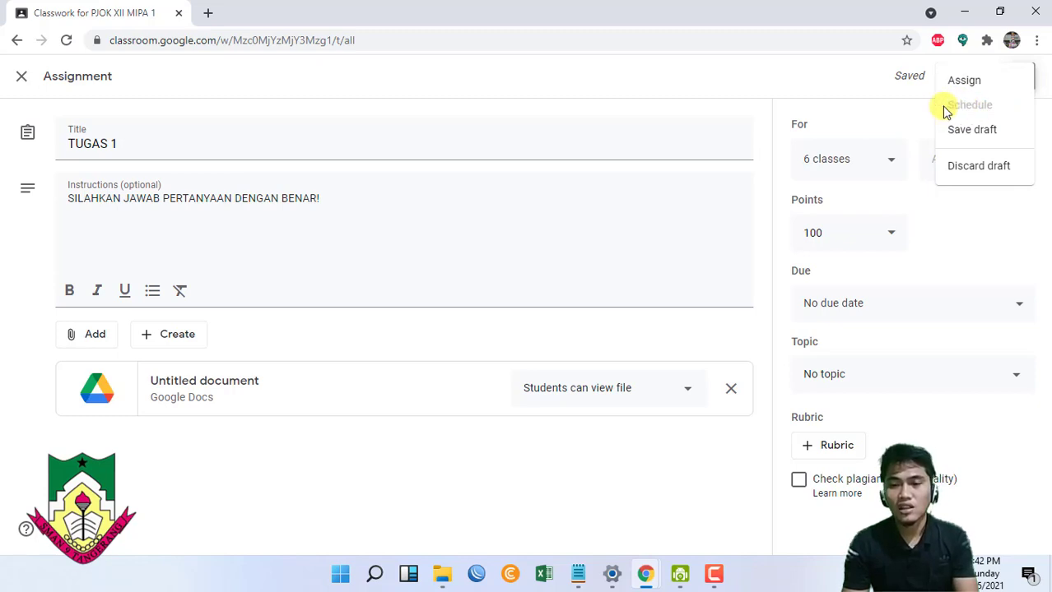
click(728, 70)
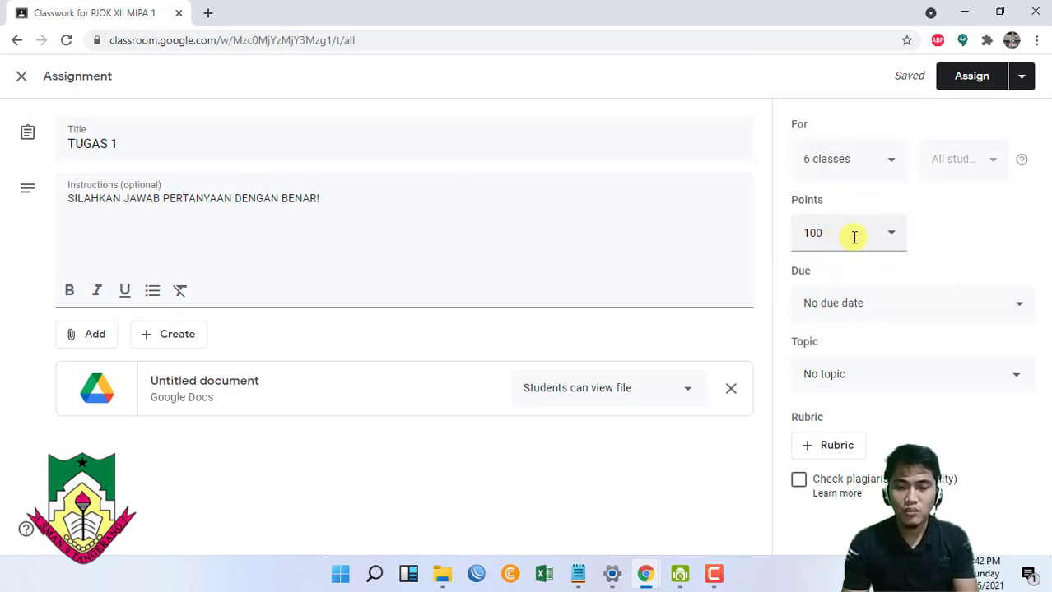
- Make TUGAS 1 due Tue, Jul 27, 2021 at 11:59 PM under topic PERTEMUAN 1
click(833, 307)
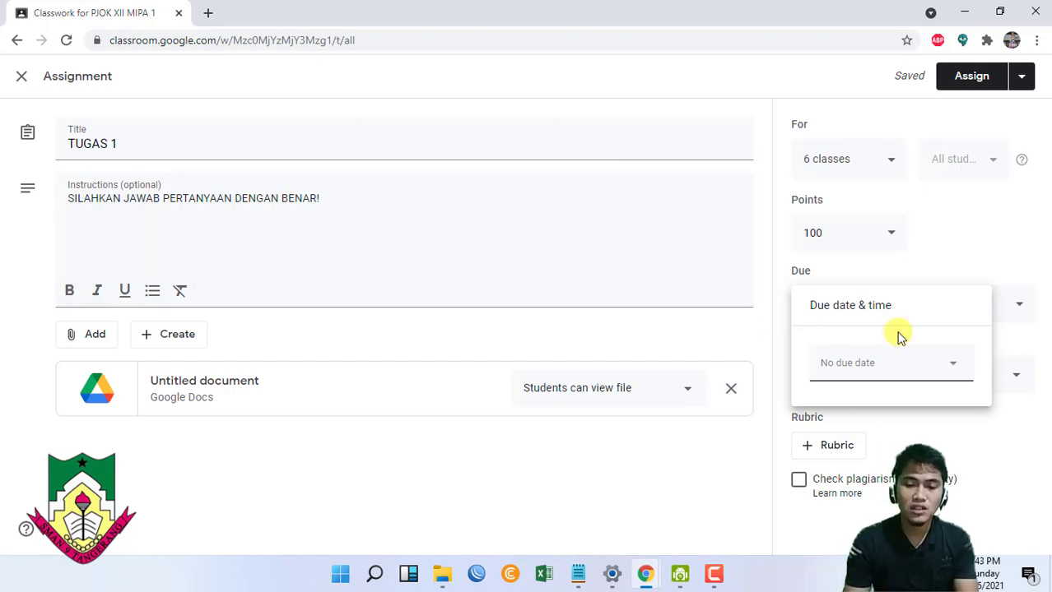
click(850, 370)
click(875, 531)
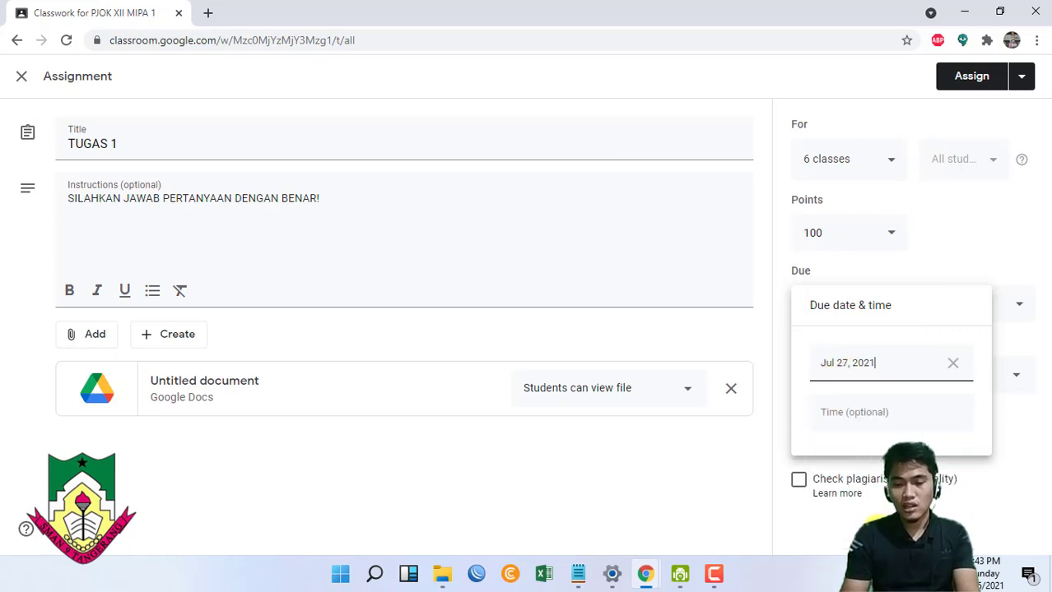
click(852, 412)
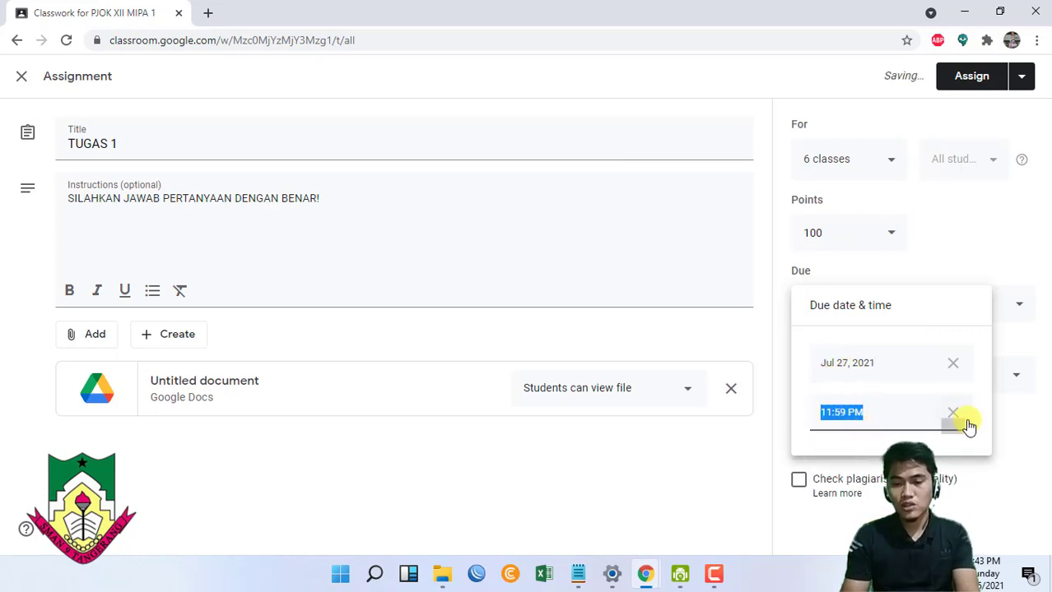
click(1029, 431)
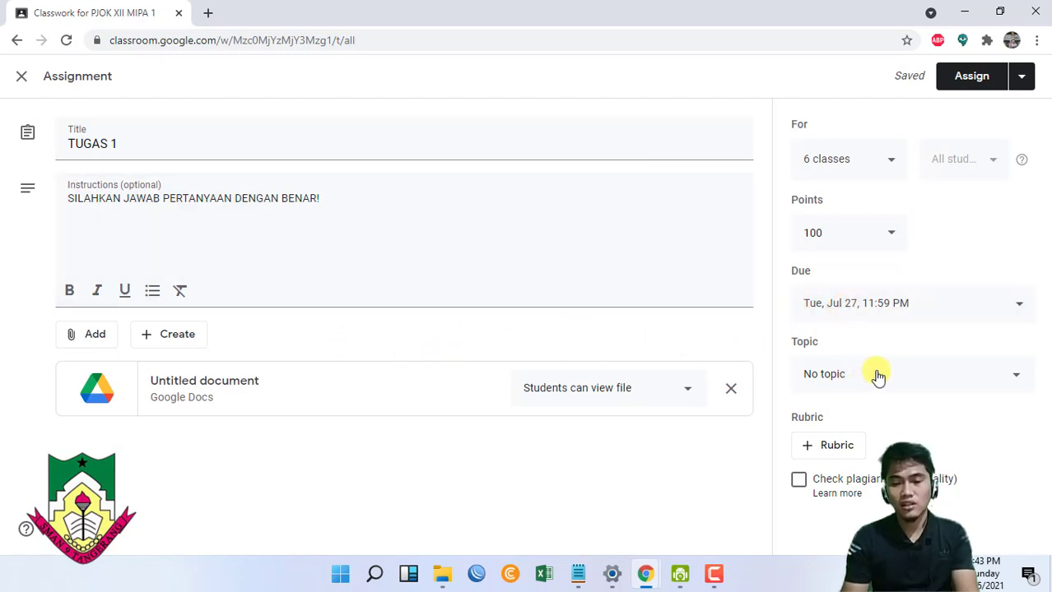
click(821, 373)
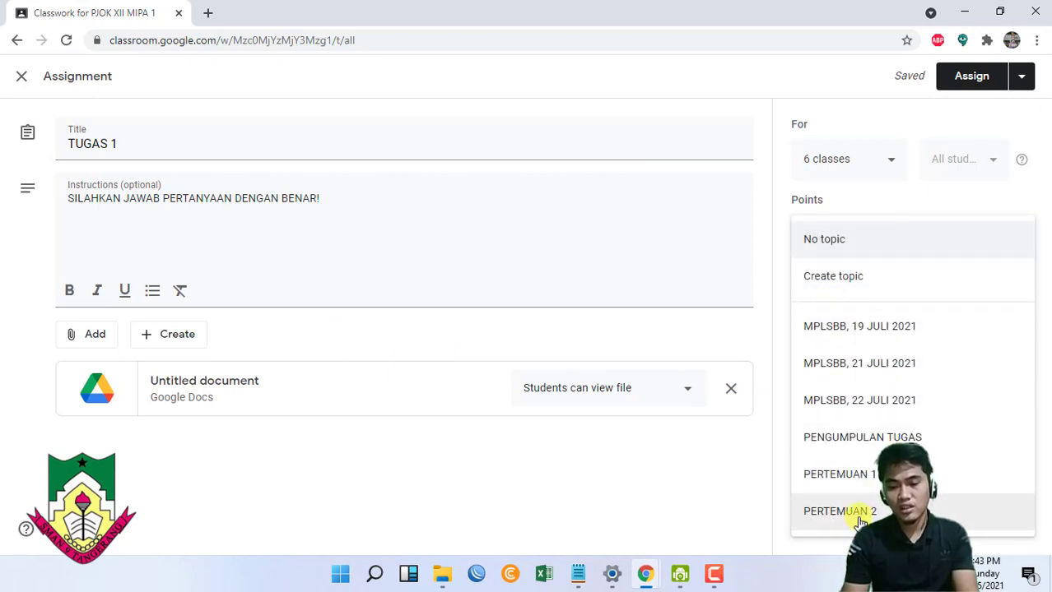
click(860, 478)
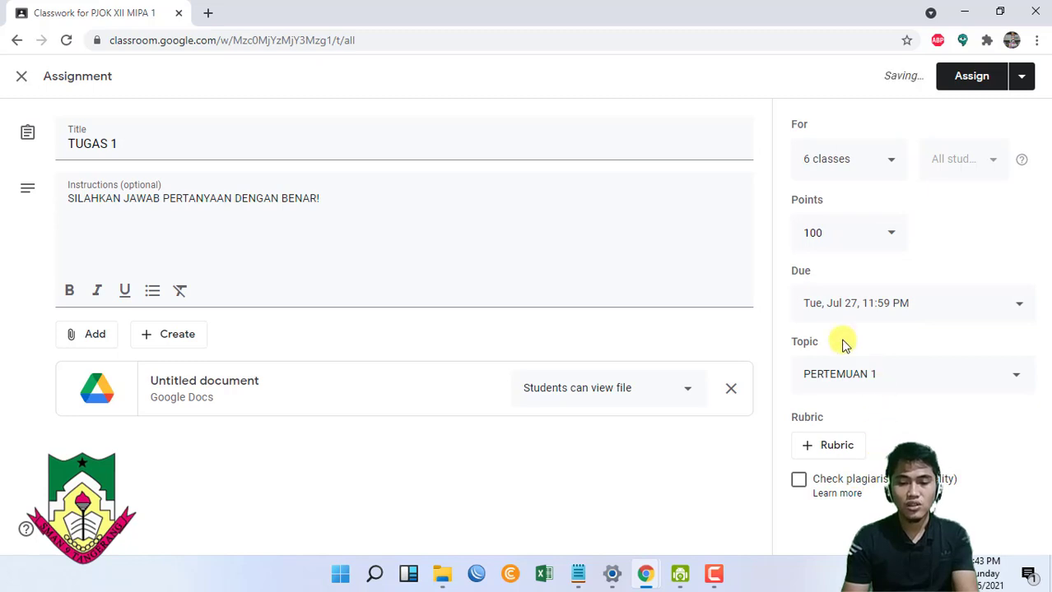
- Assign TUGAS 1, then switch to the incognito student window showing the class stream
click(952, 78)
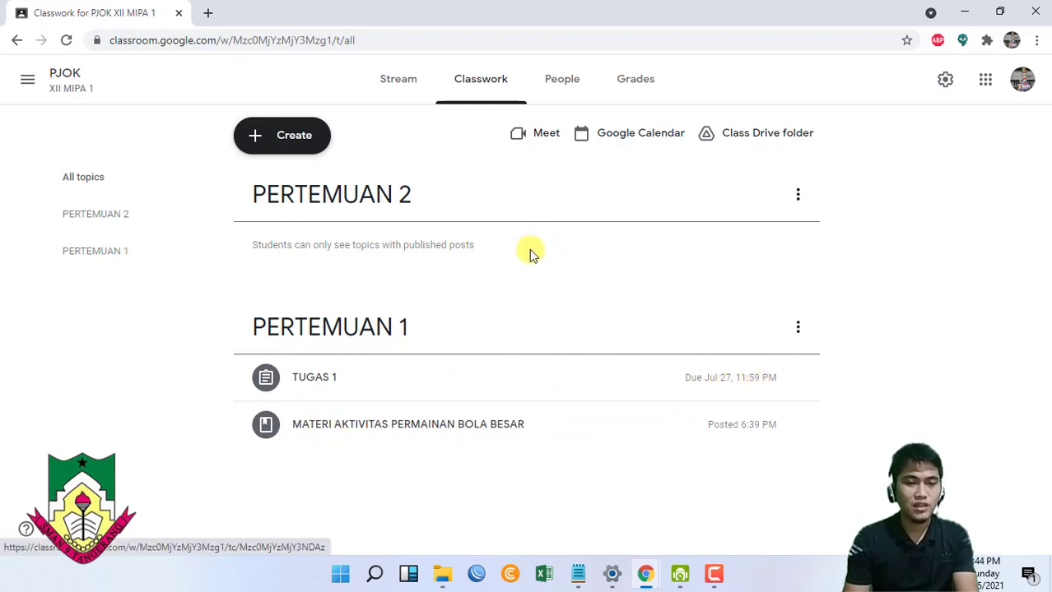
key(alt+Tab)
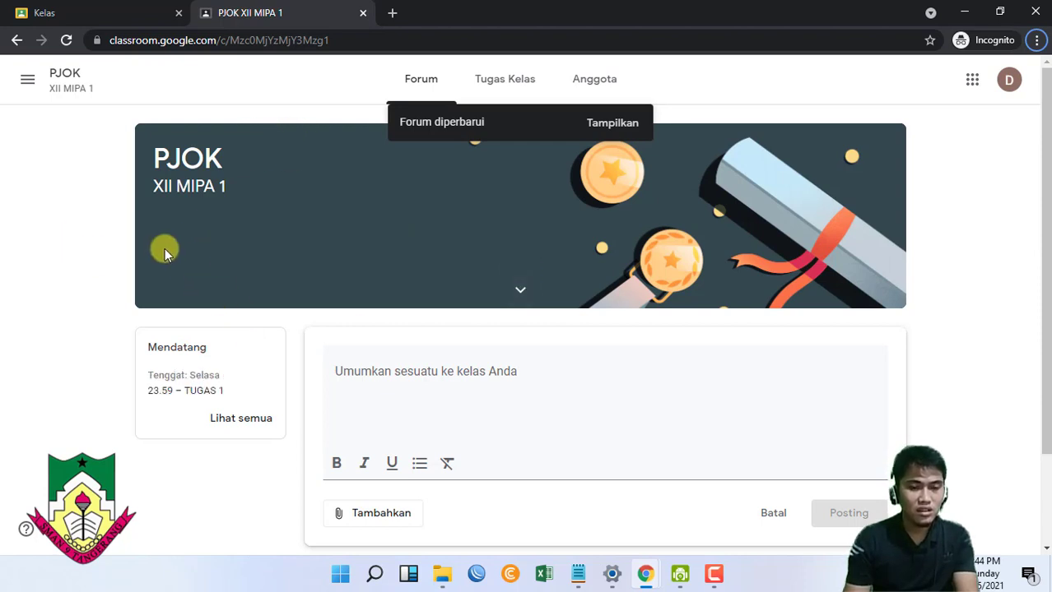
- Discard the unsaved post and go to the student's Tugas Kelas page
click(506, 81)
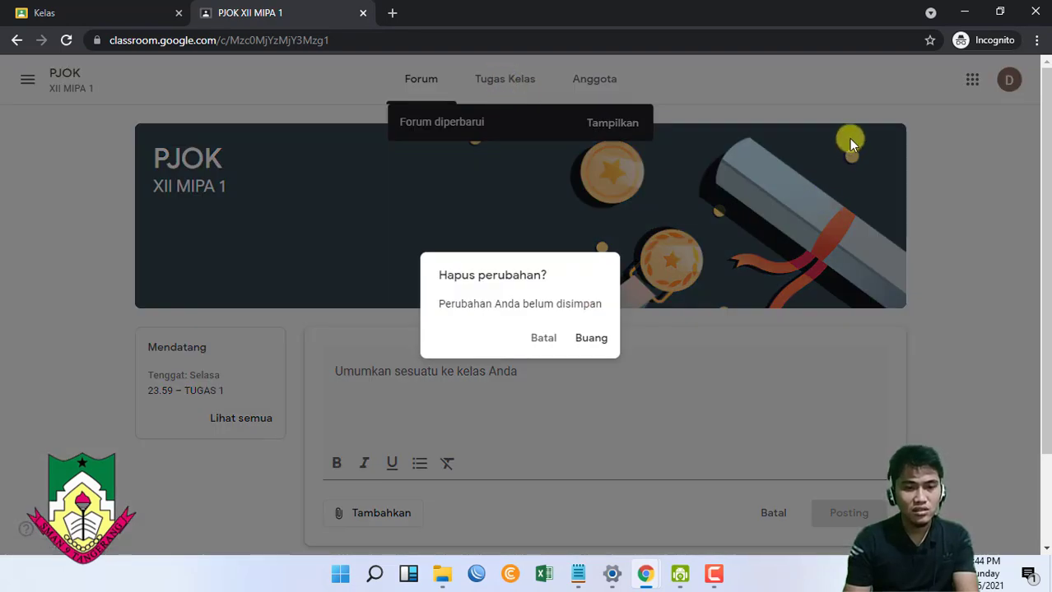
key(Escape)
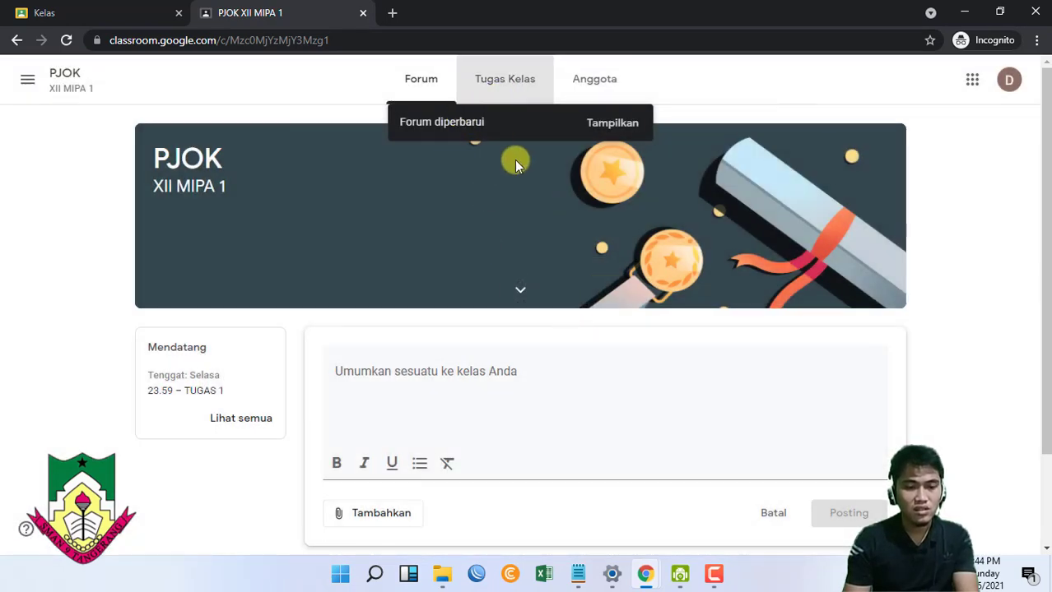
click(520, 92)
click(591, 339)
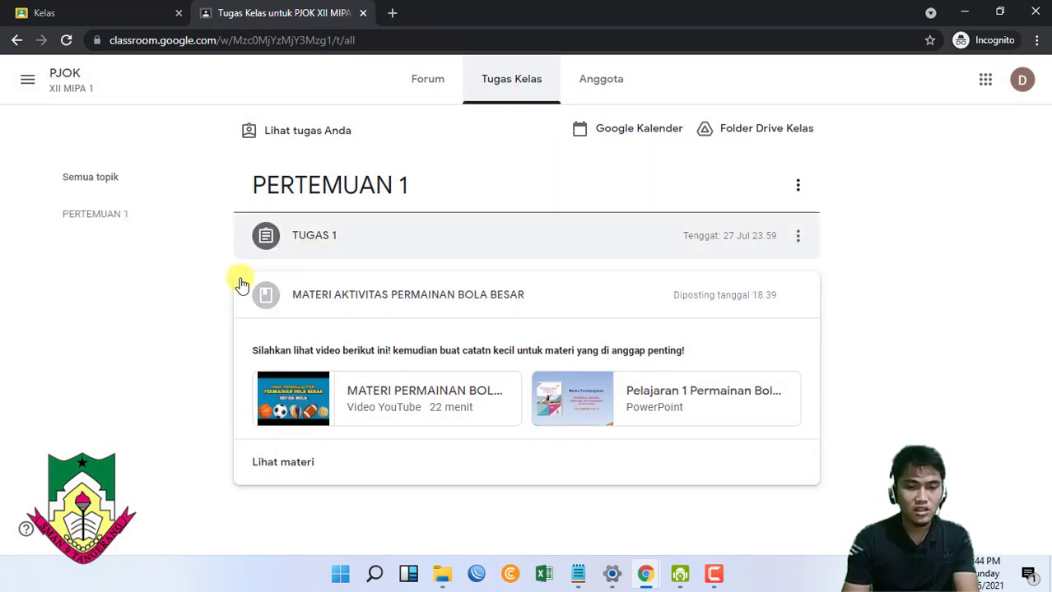
- Check the TUGAS 1 Google Dokumen attachment, then open the TUGAS 1 assignment page
click(329, 238)
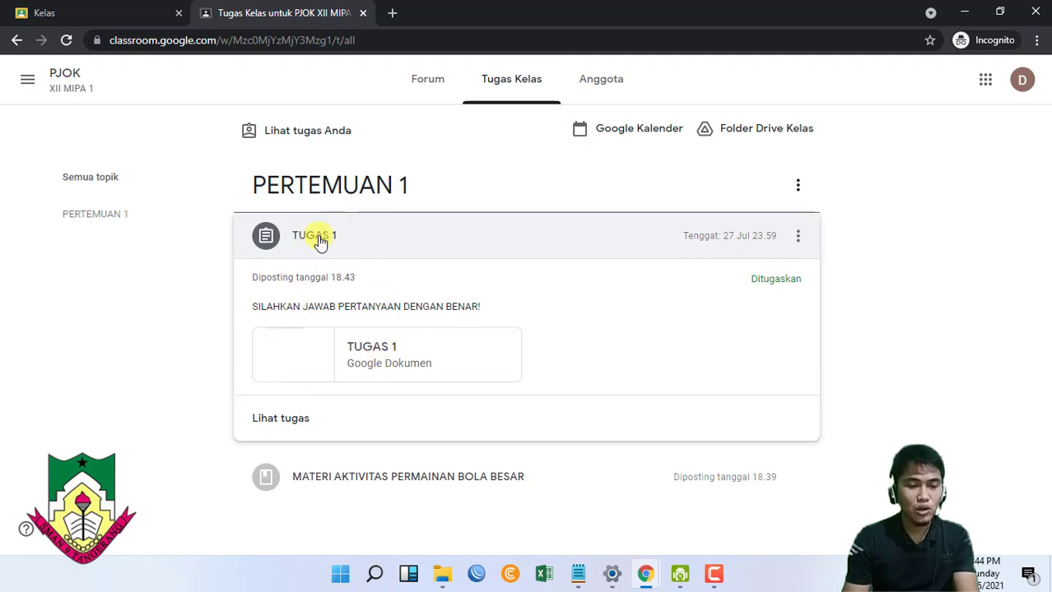
click(310, 350)
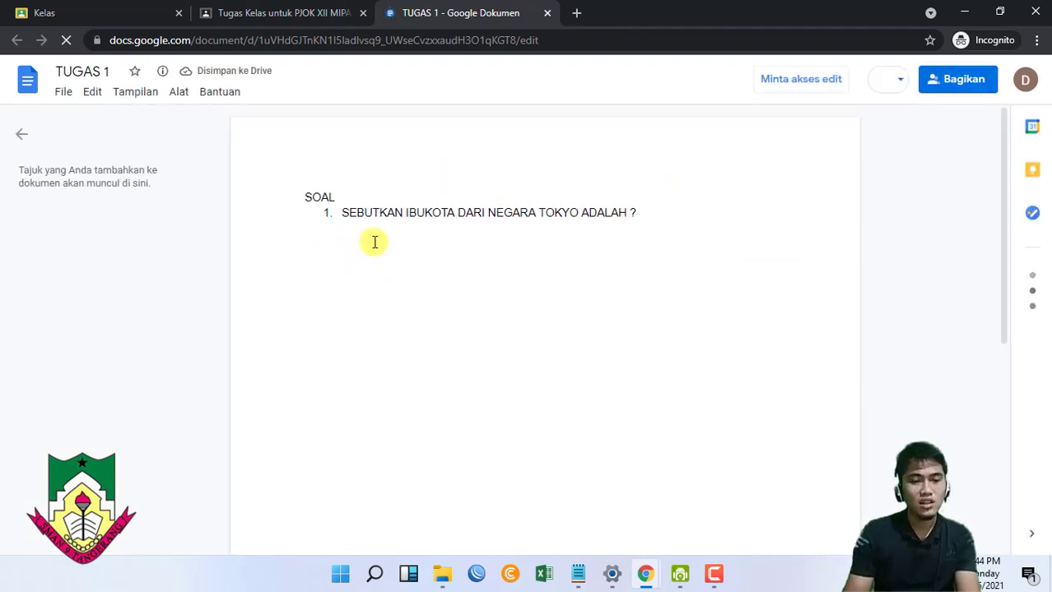
click(280, 13)
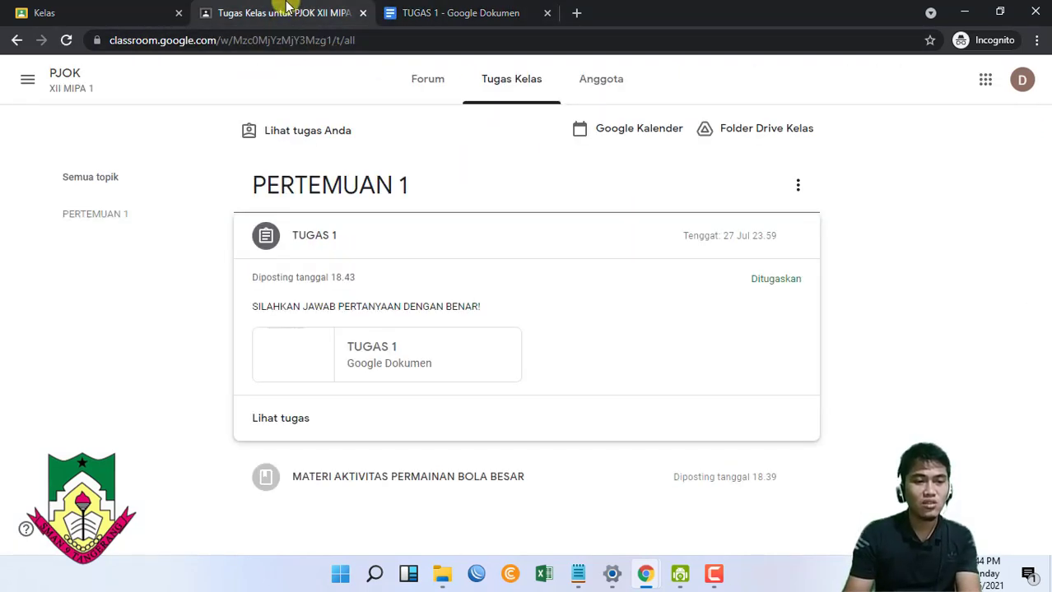
click(280, 419)
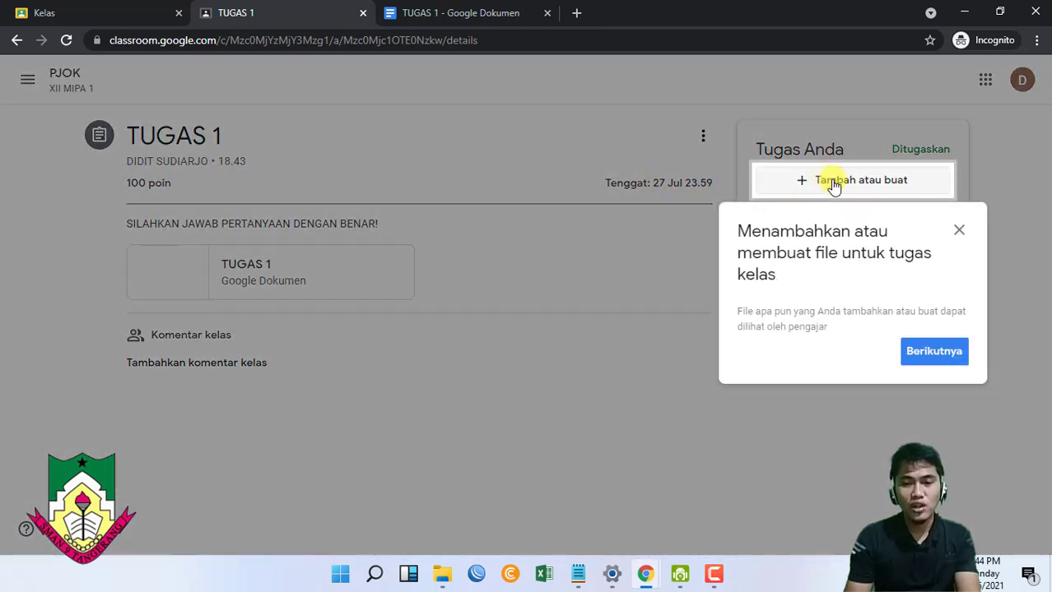
- Attach the student's .docx answer file from Documents to TUGAS 1
click(959, 230)
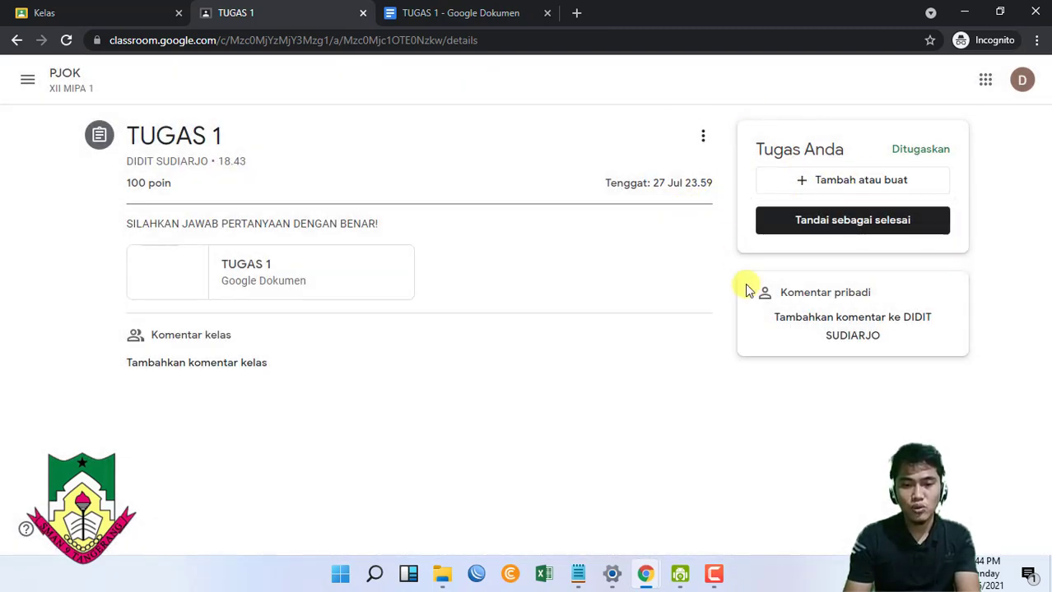
click(834, 184)
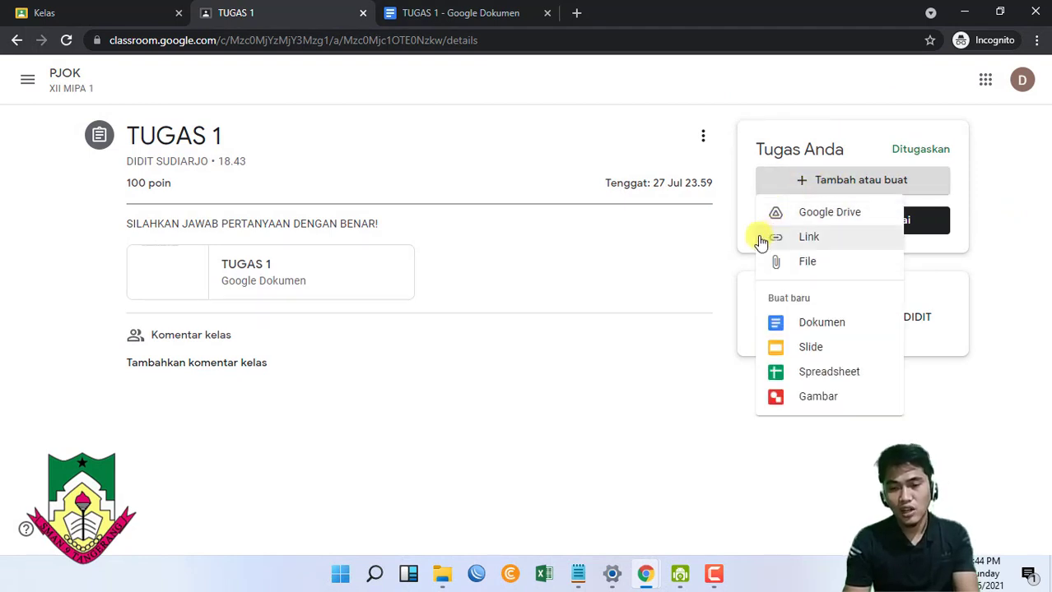
click(802, 265)
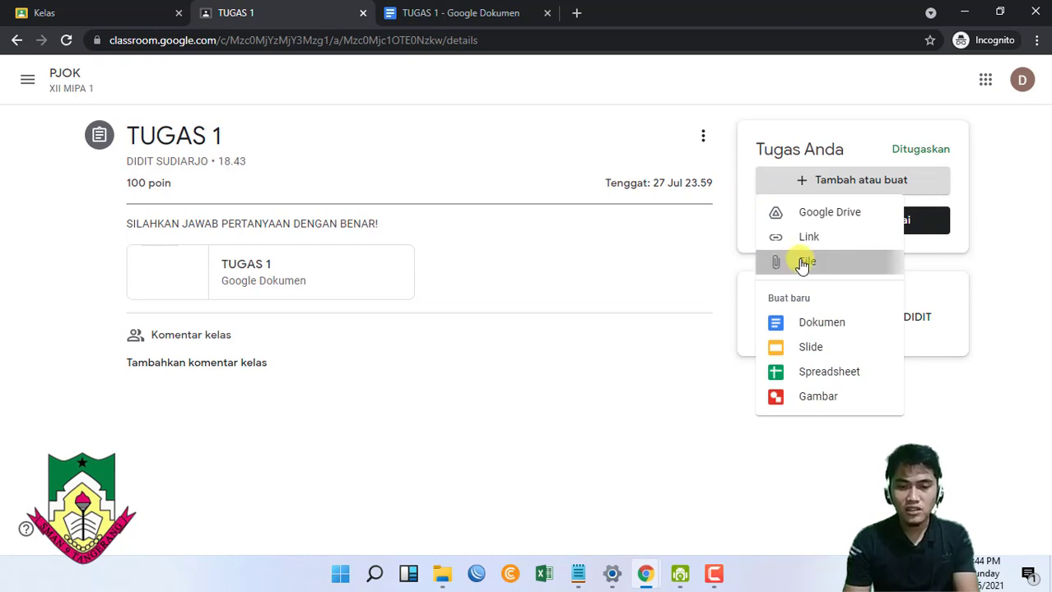
click(517, 402)
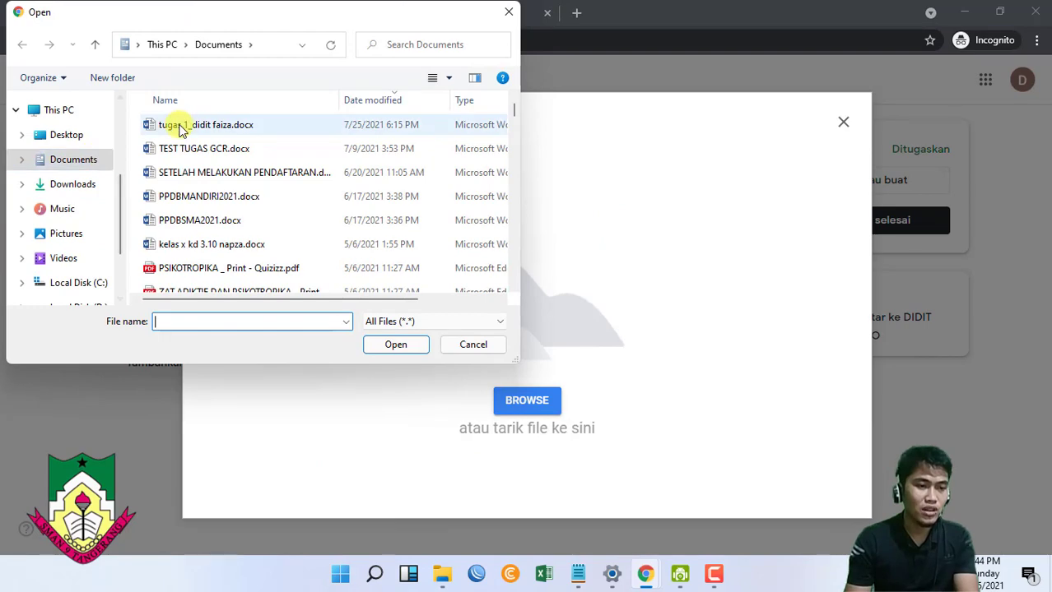
click(177, 126)
click(384, 346)
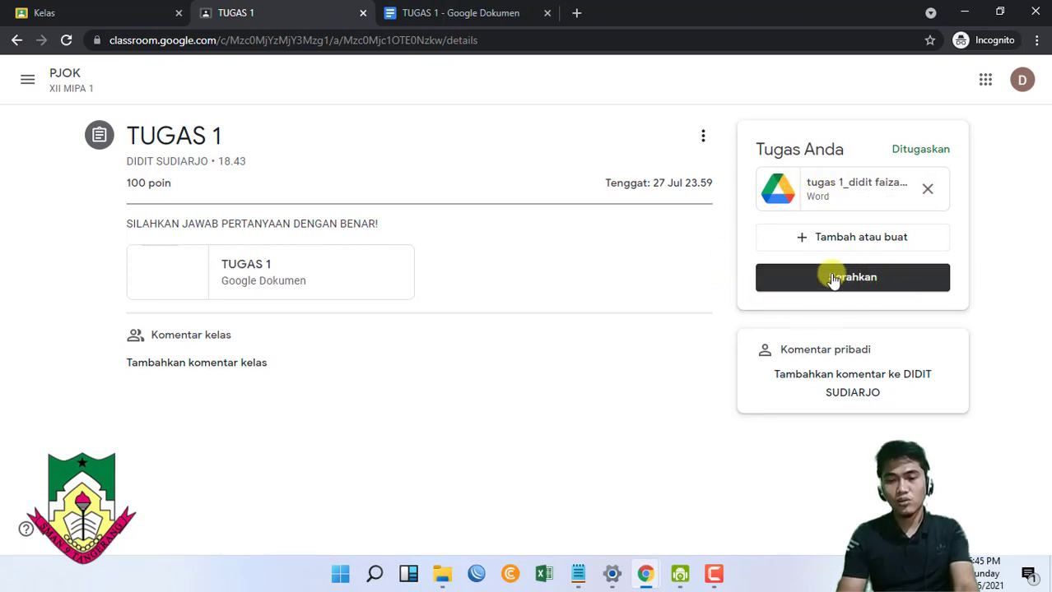
- Turn in TUGAS 1 and switch back to the teacher's Classroom window
click(841, 280)
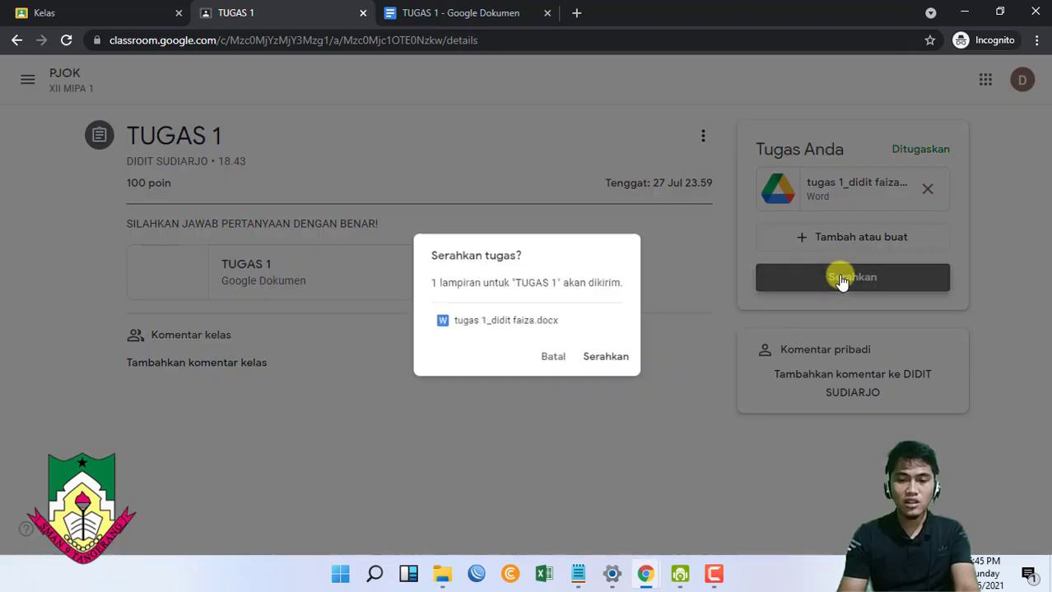
click(616, 360)
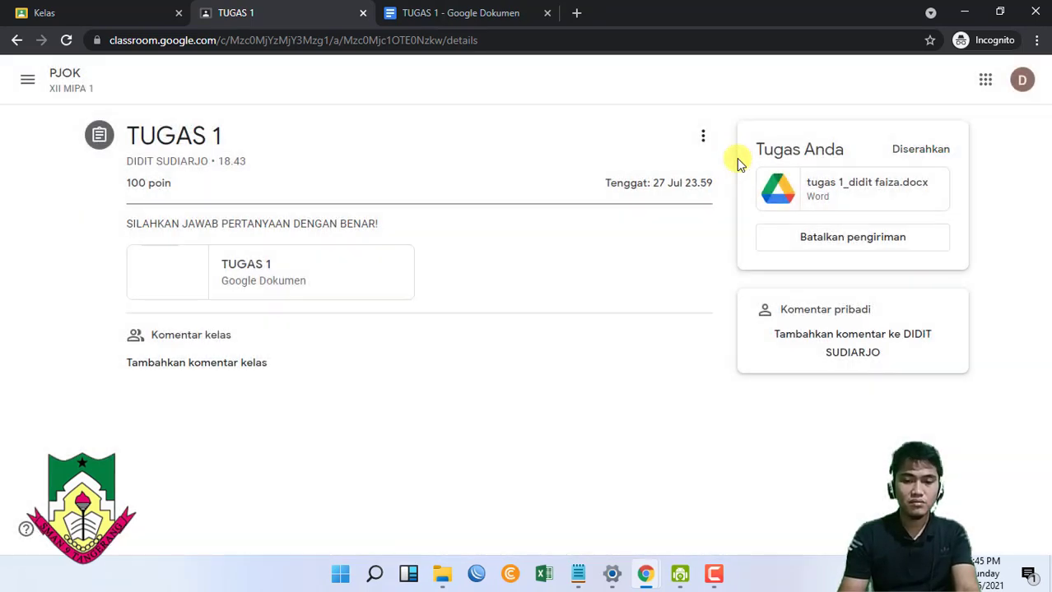
key(alt+Tab)
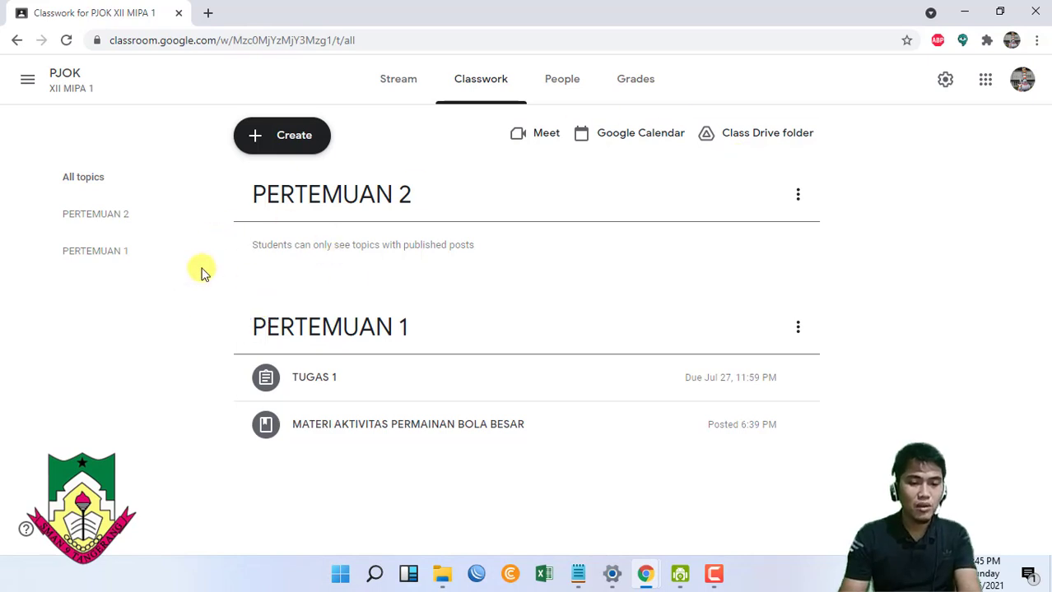
- Open the student's TUGAS 1 submission and download the Word file after the preview fails
click(334, 377)
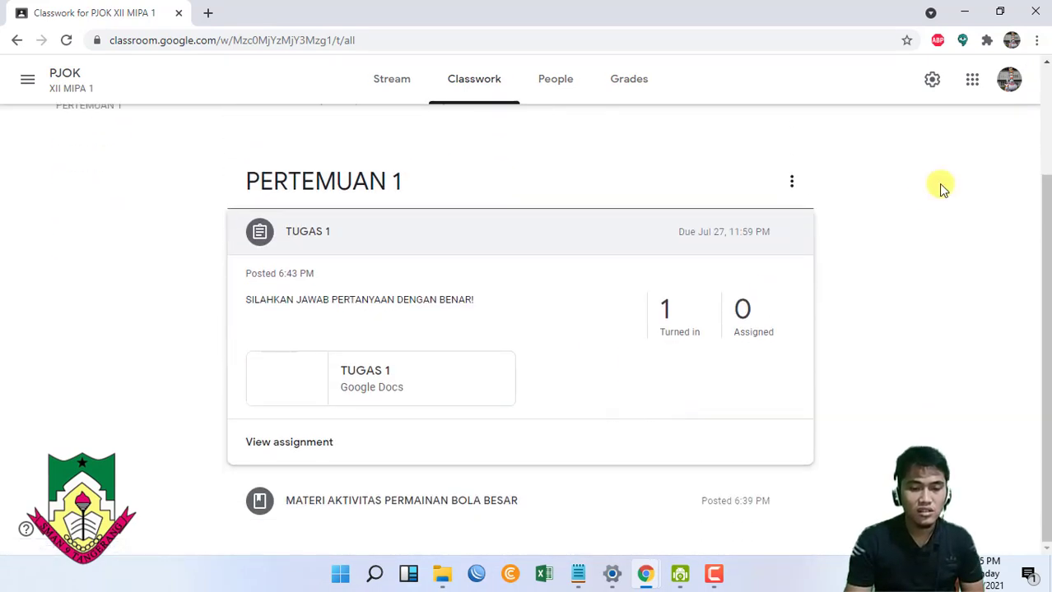
click(265, 443)
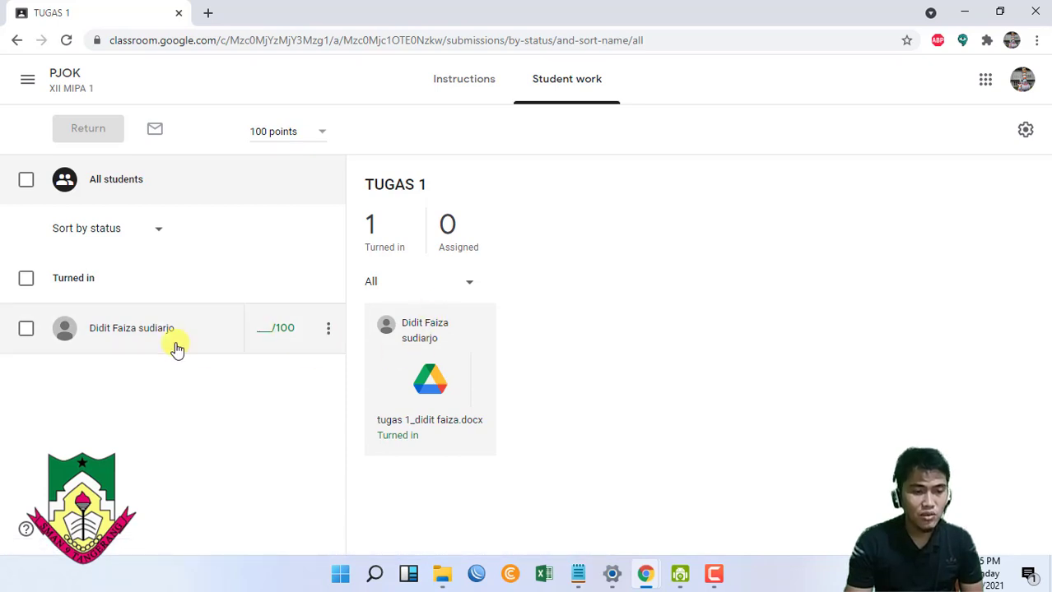
click(133, 337)
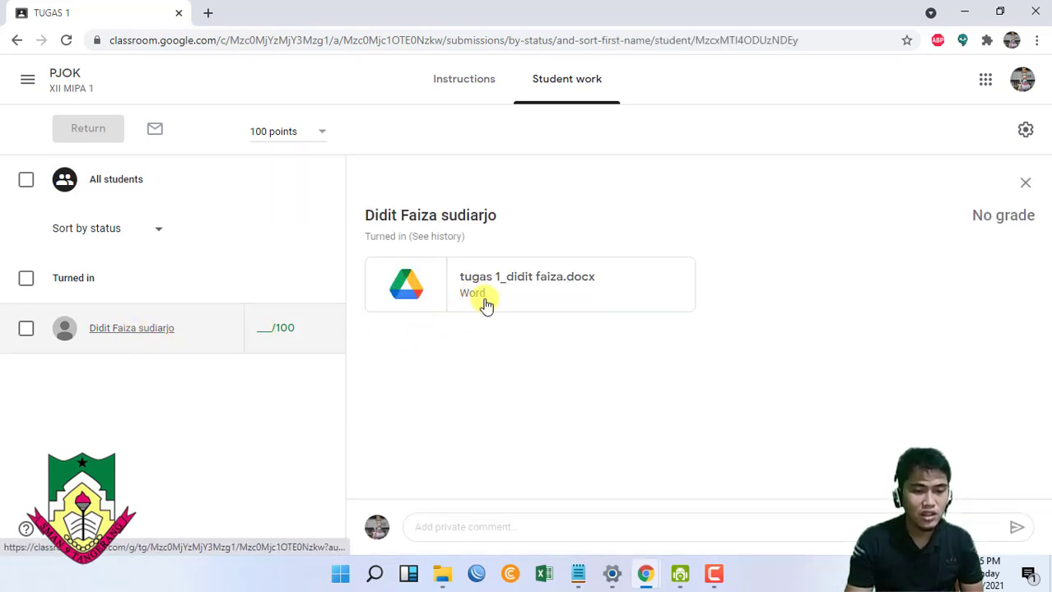
click(417, 299)
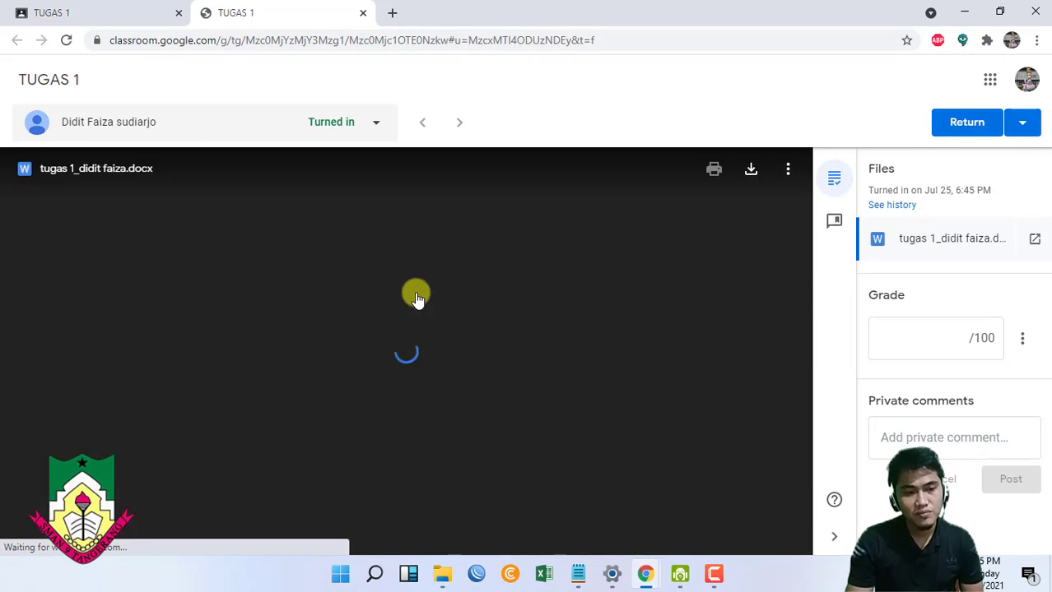
click(418, 299)
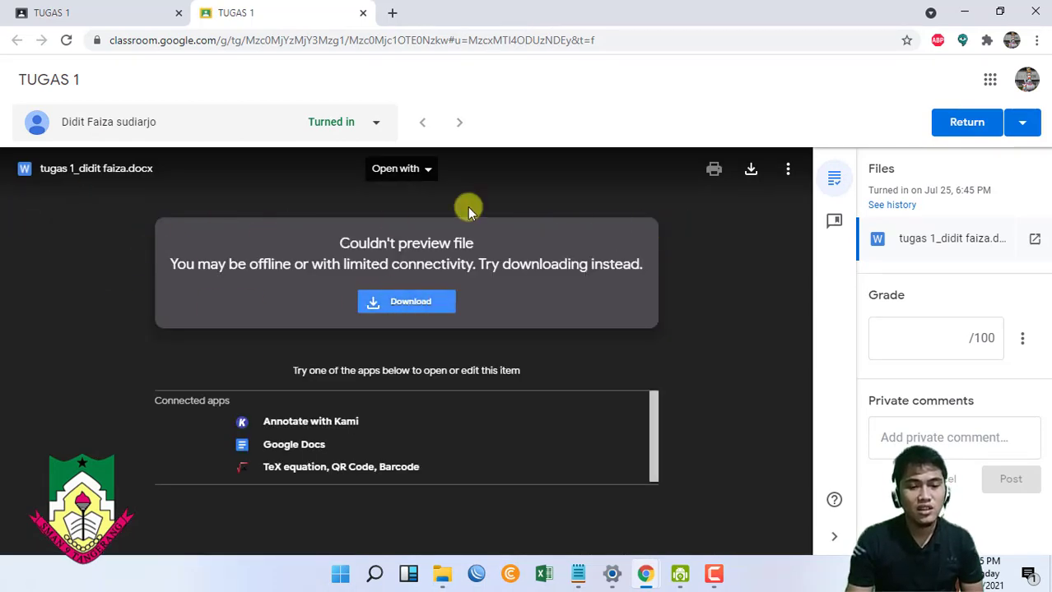
click(432, 303)
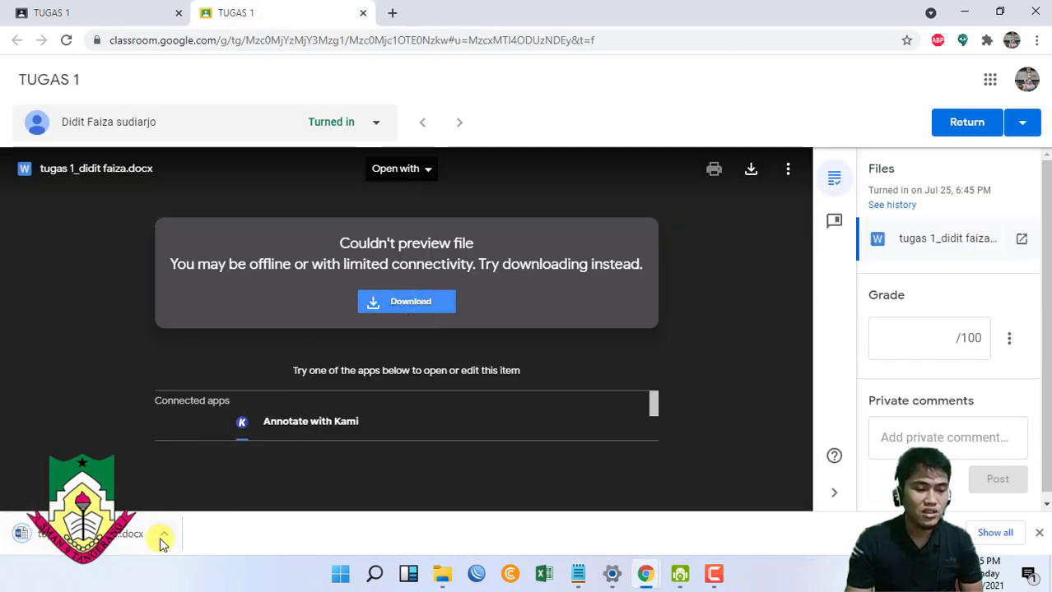
click(162, 543)
click(213, 437)
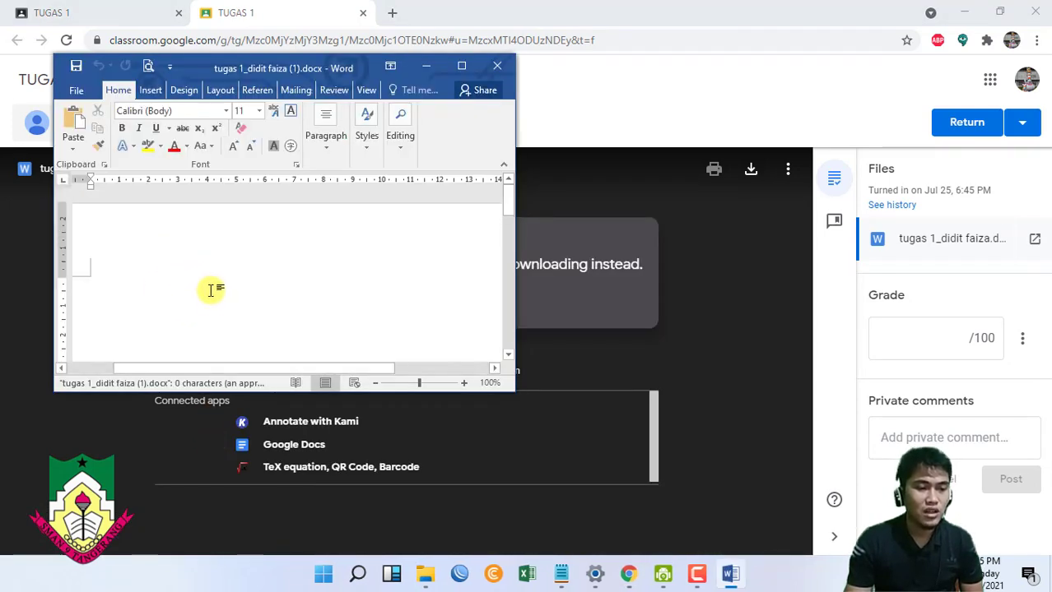
scroll(210, 291, down, 3)
scroll(164, 321, up, 3)
scroll(122, 329, down, 3)
scroll(121, 315, up, 2)
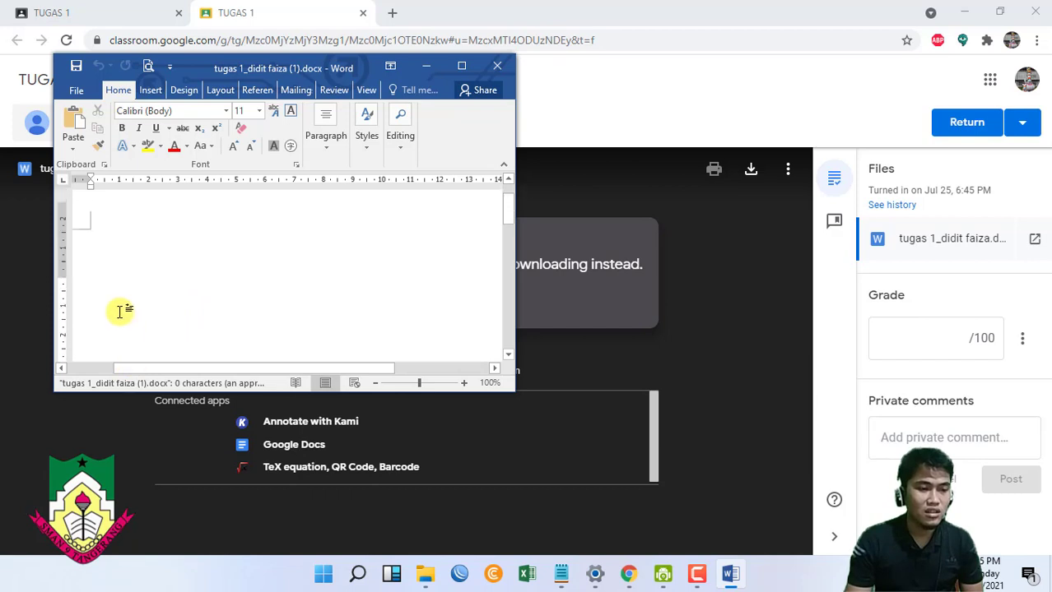
scroll(94, 281, up, 2)
scroll(99, 286, down, 1)
scroll(98, 289, up, 1)
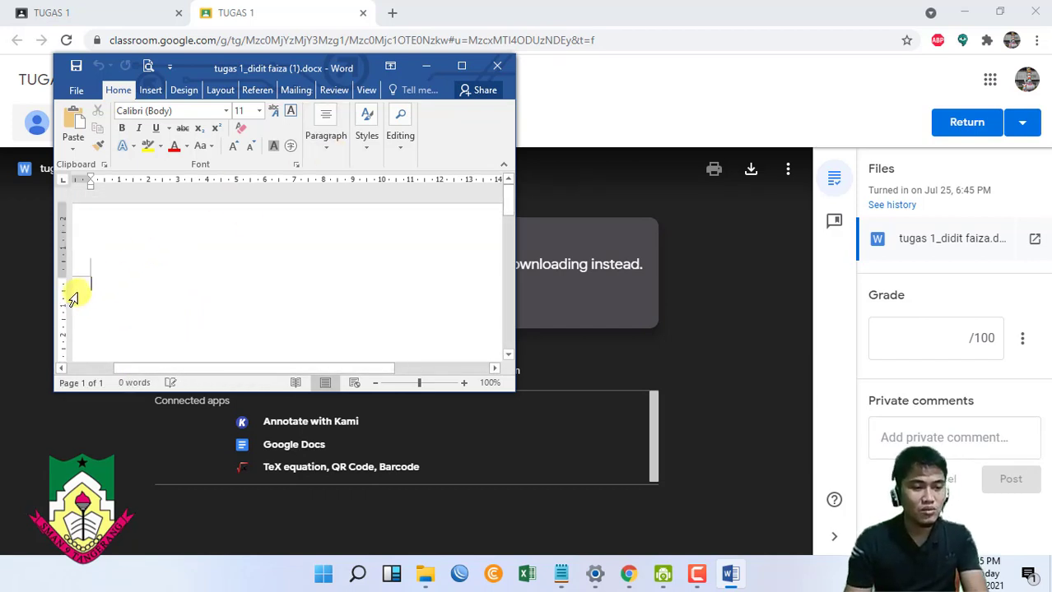
click(496, 66)
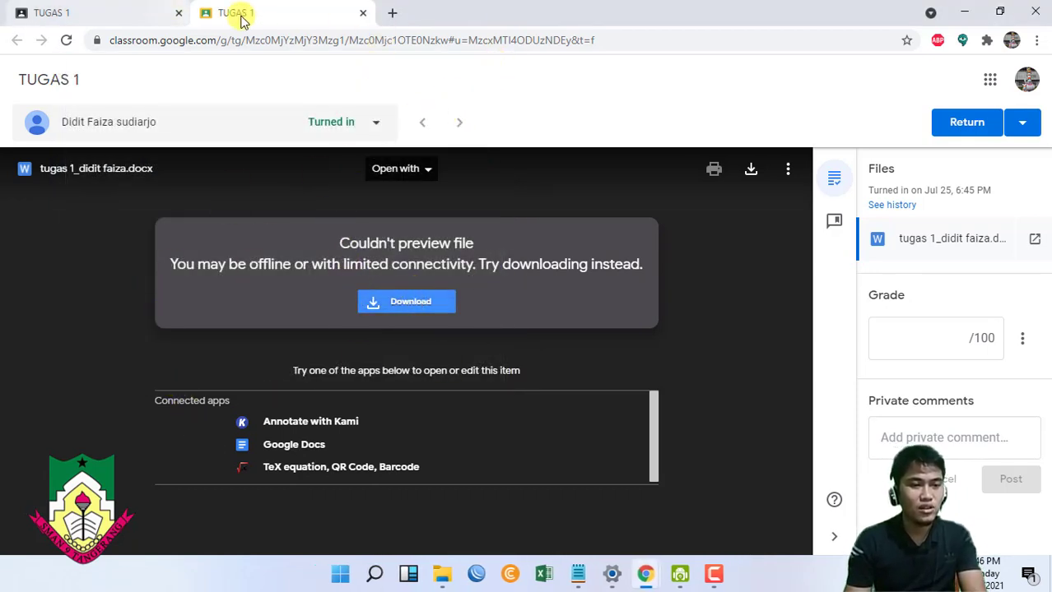
- Grade it 100, post the private comment 'KAMU SANGAT CERDAS, PERTAHANKAN!', and return it
click(910, 351)
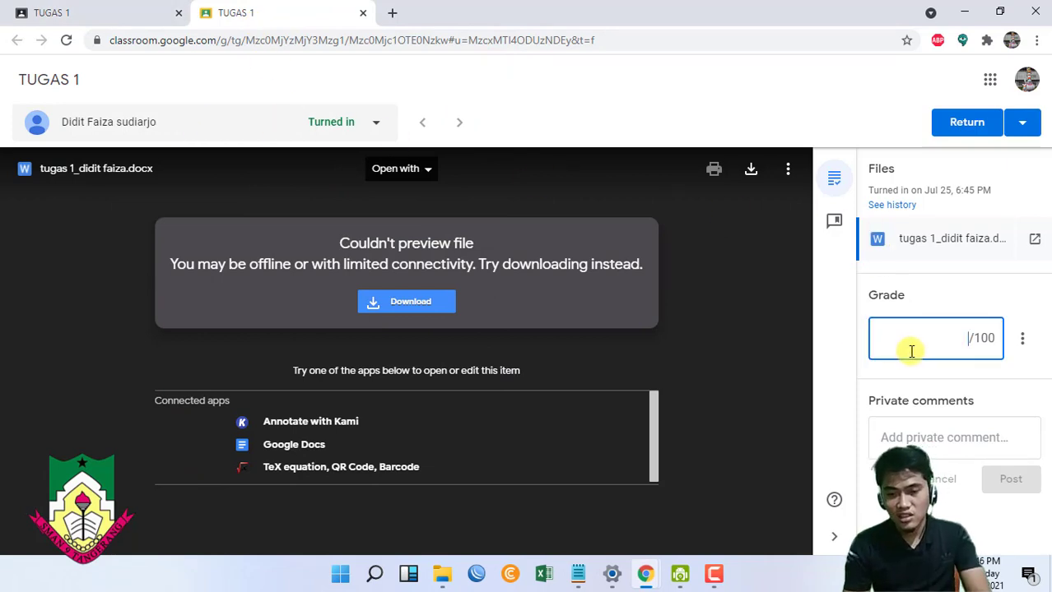
text(100)
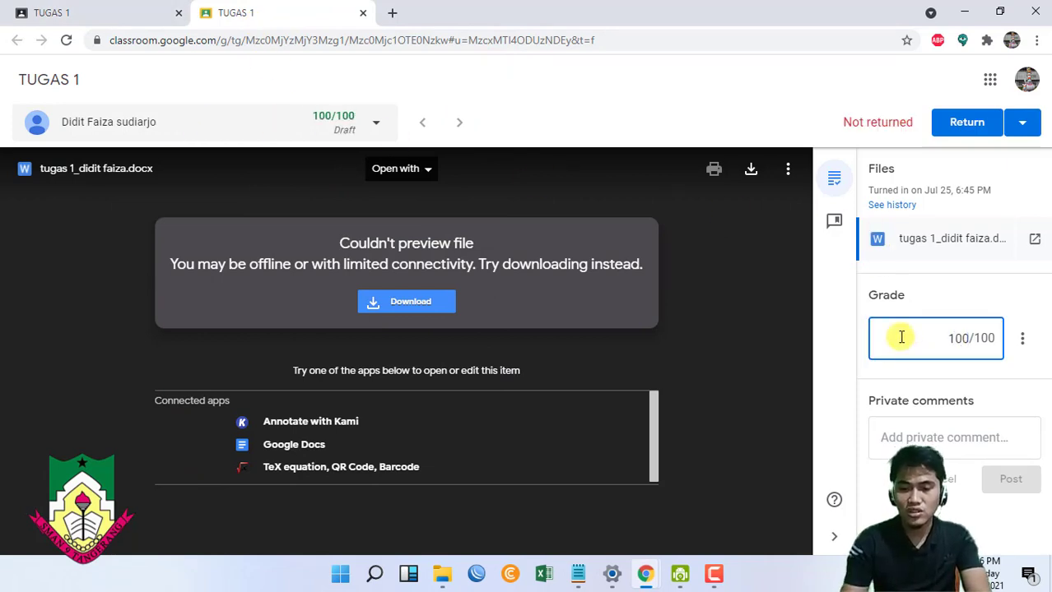
click(941, 457)
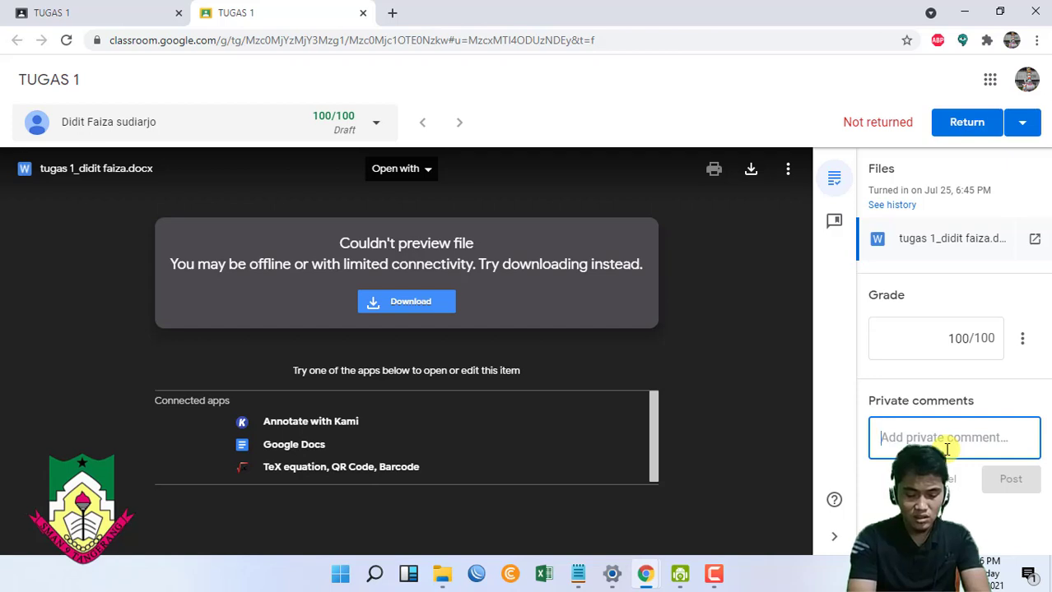
text(KAM)
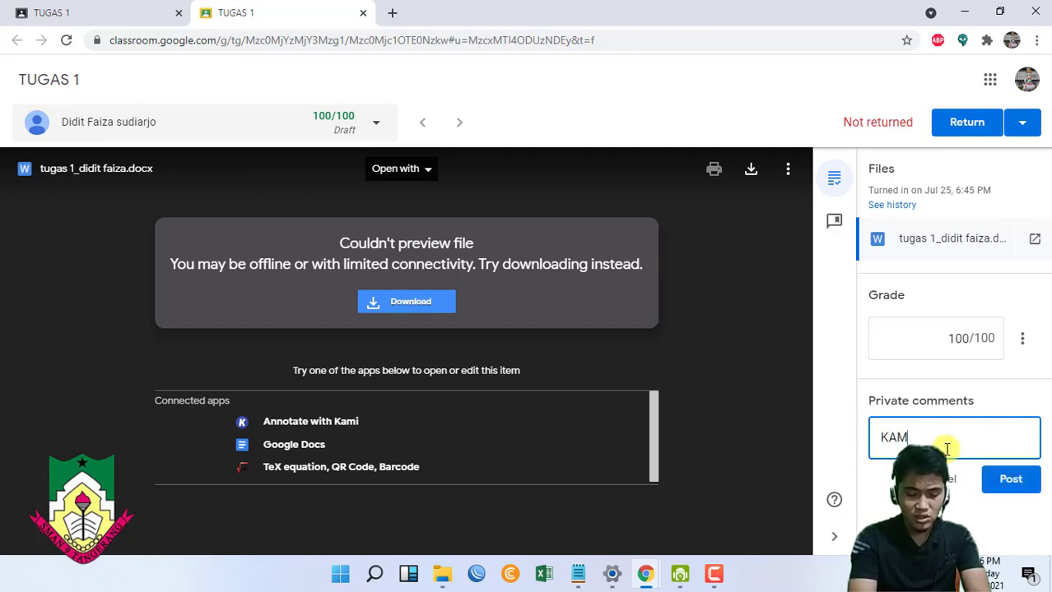
text(U SANGAT CERD)
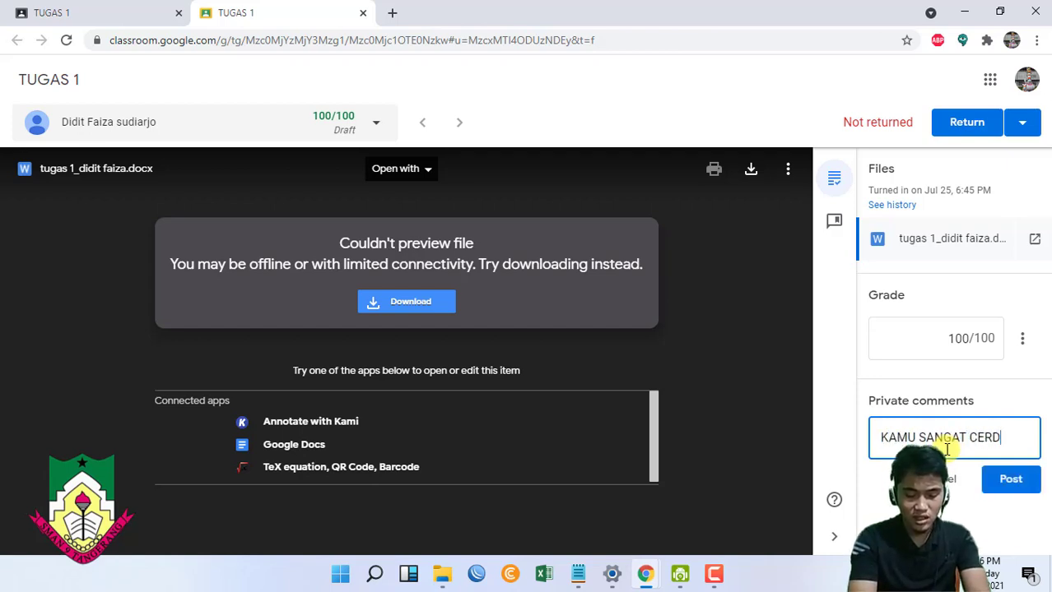
text(AS, PER)
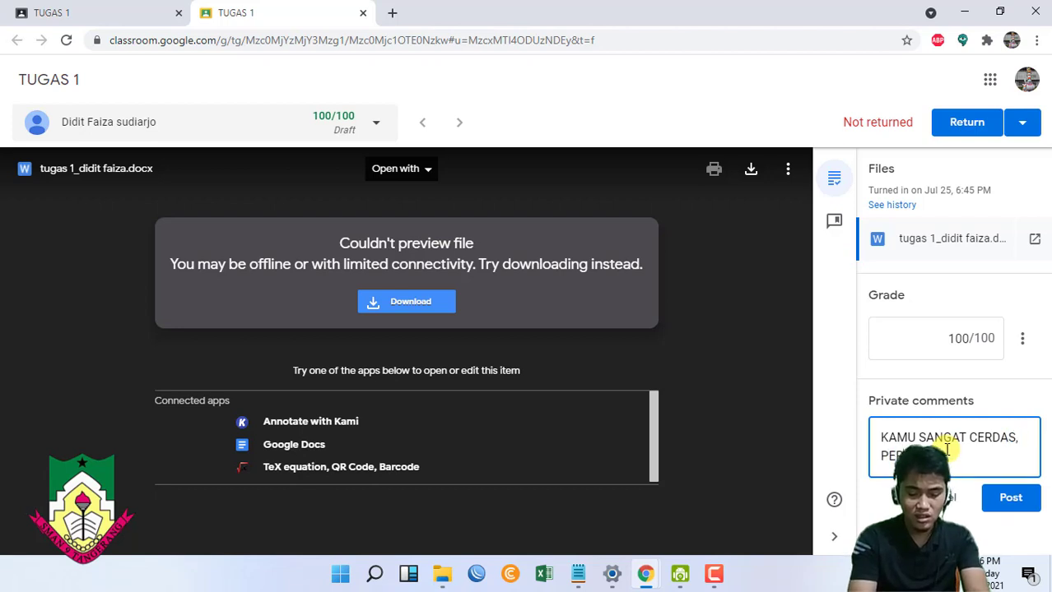
text(TAHANKAN!)
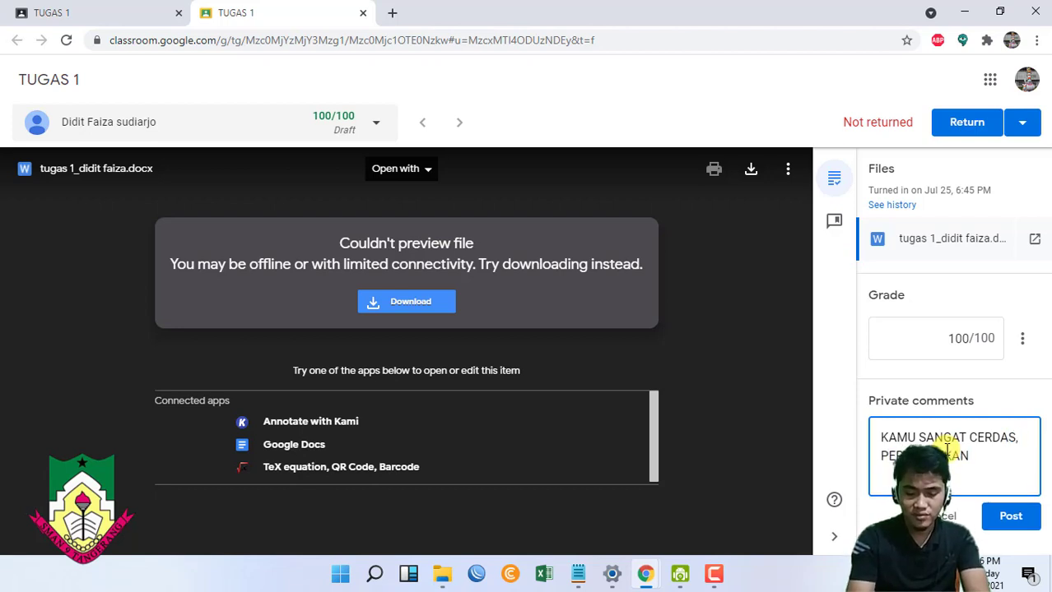
click(1023, 523)
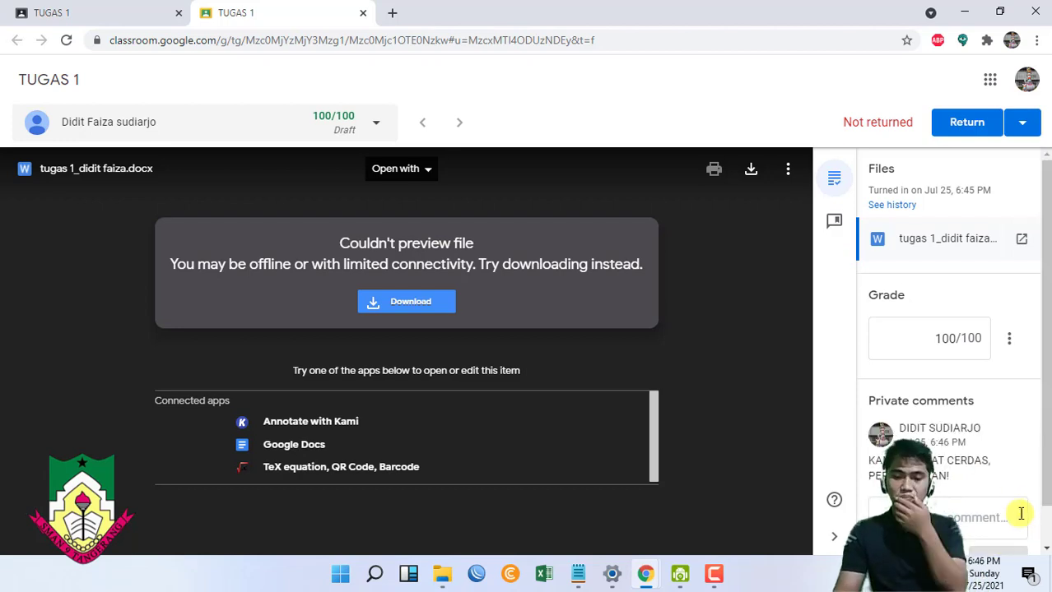
click(959, 125)
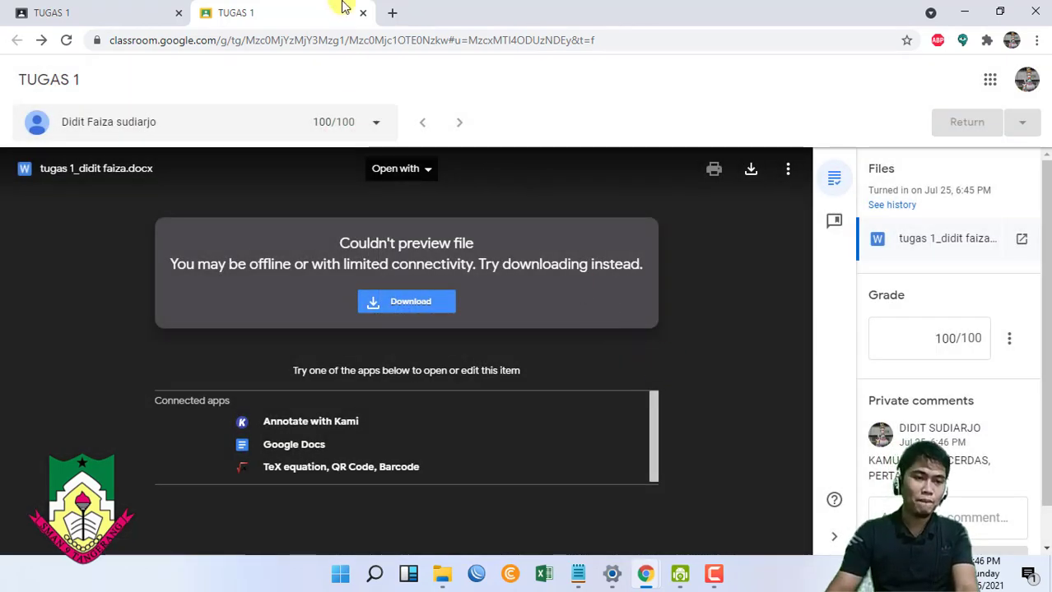
- Check the student's window for the 100/100 grade, then go back to the teacher window
click(362, 14)
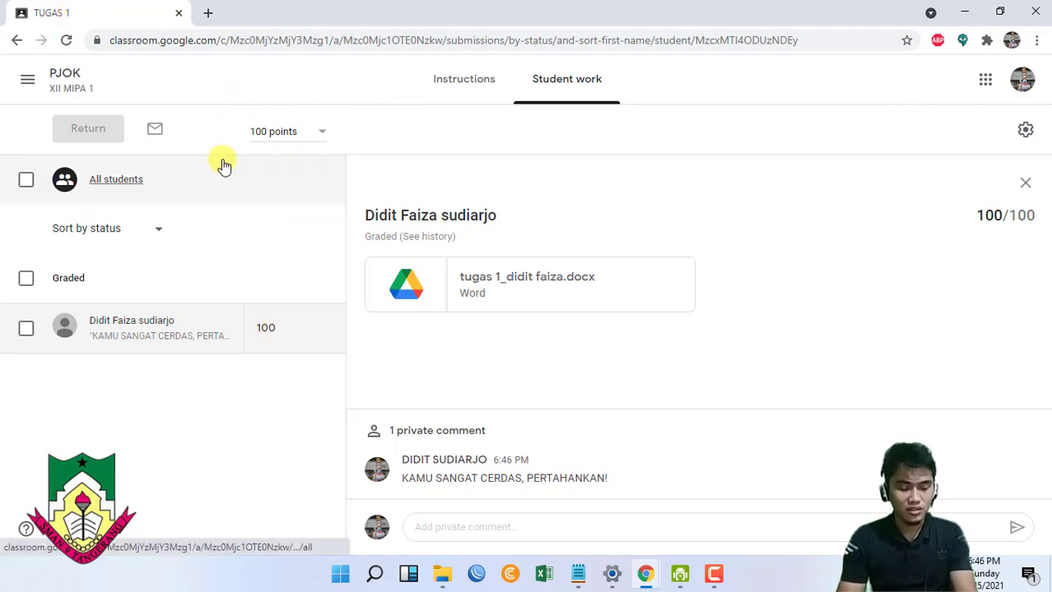
key(alt+Tab)
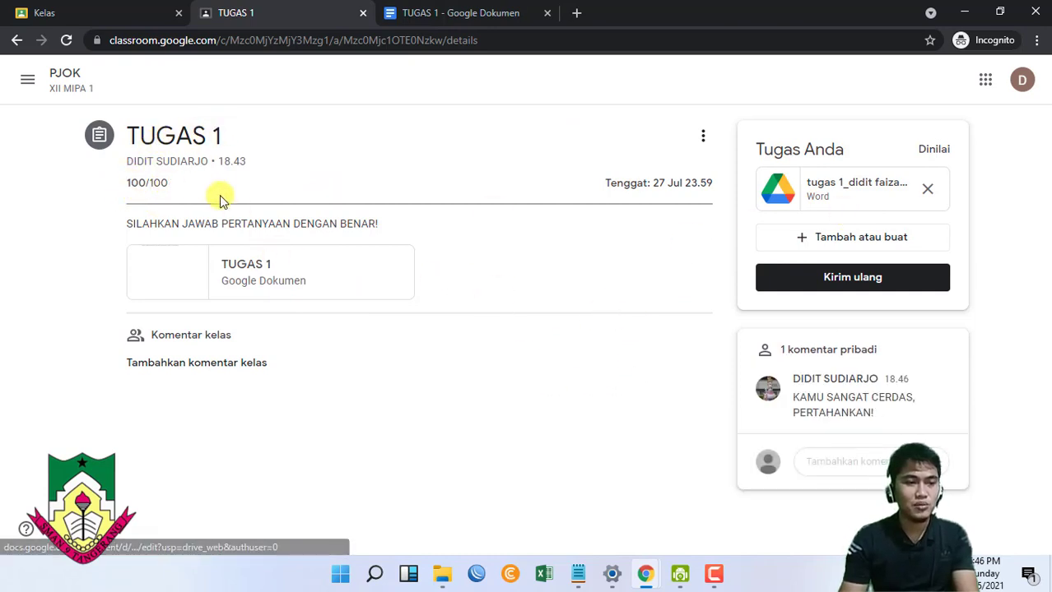
click(547, 12)
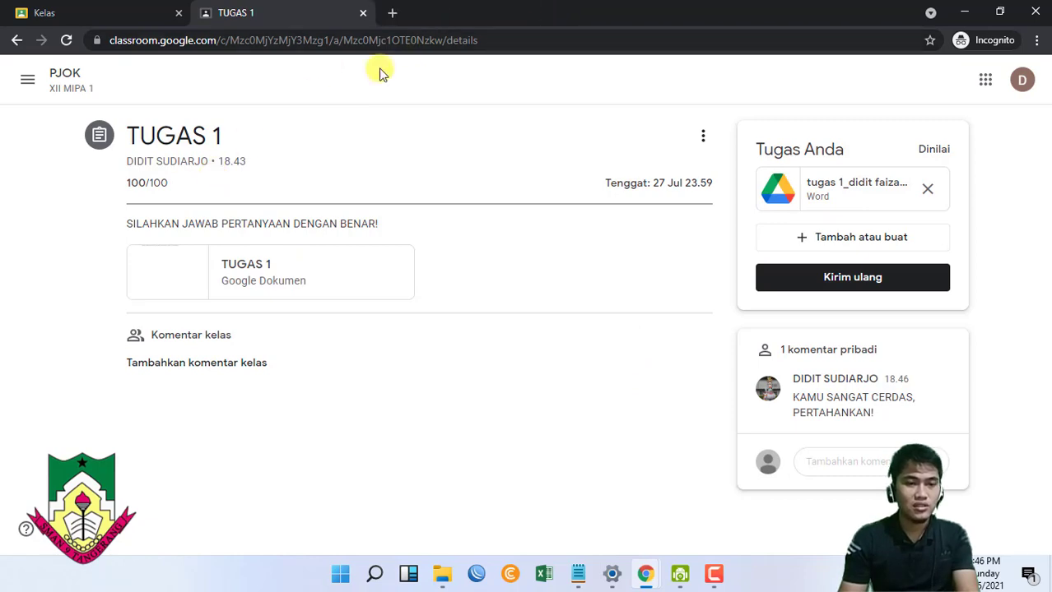
key(alt+Tab)
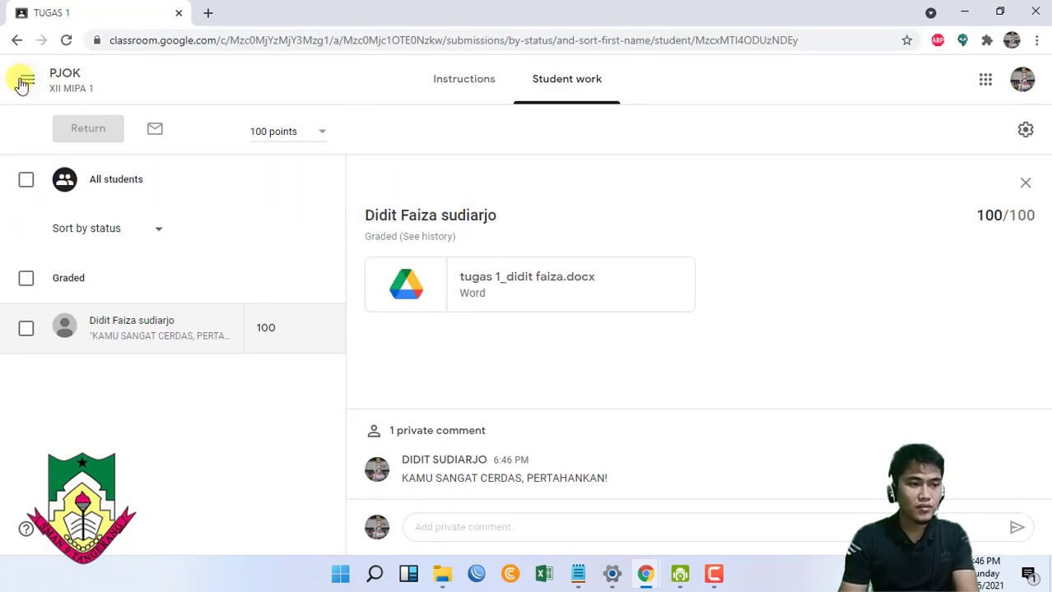
click(28, 82)
- View the class gradebook, then go back to the PJOK XII MIPA 1 Stream page
click(270, 88)
click(88, 92)
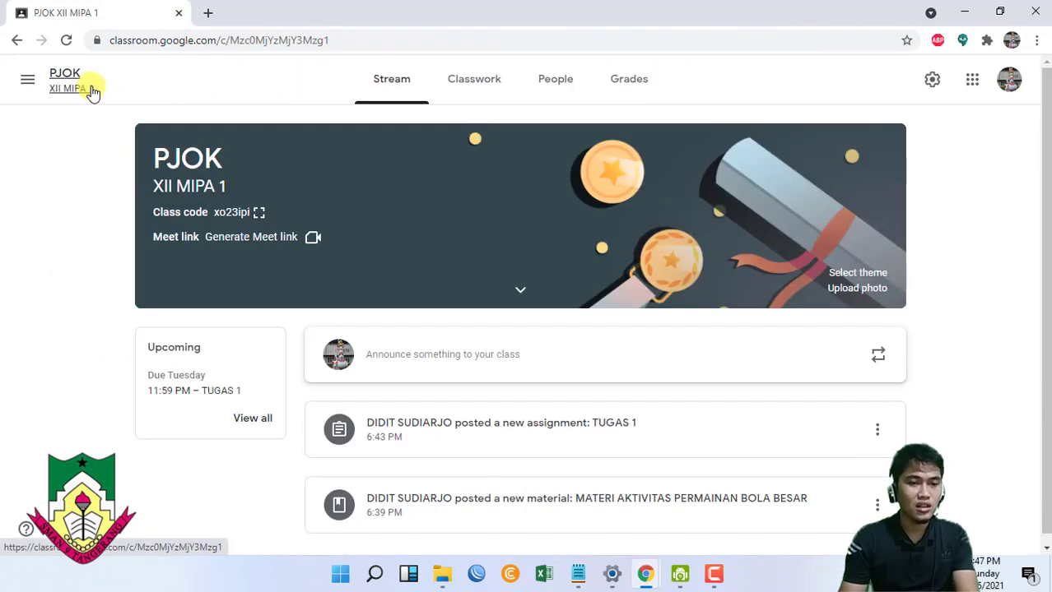
click(609, 82)
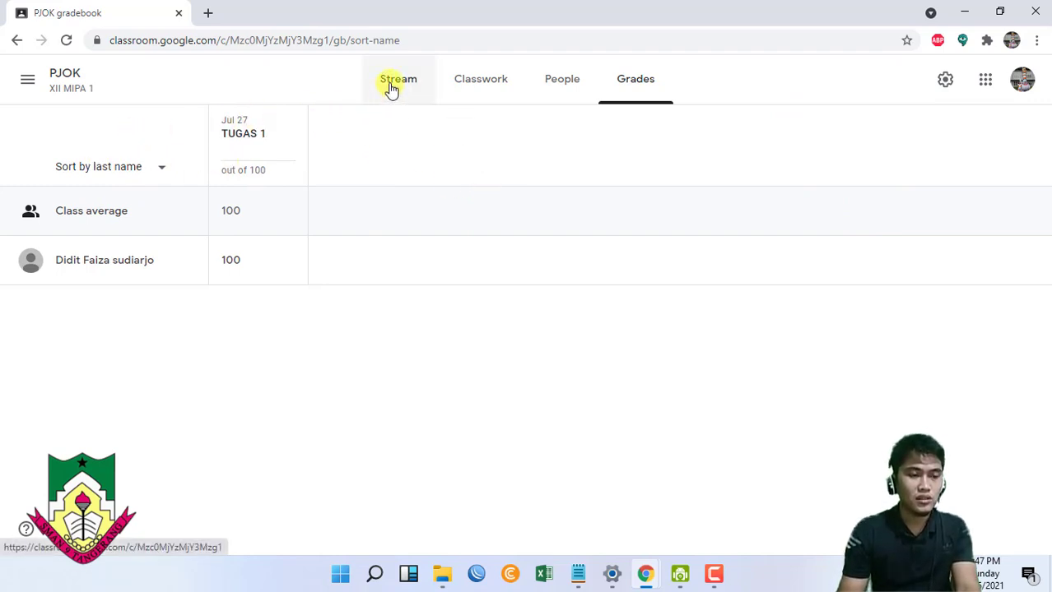
click(25, 79)
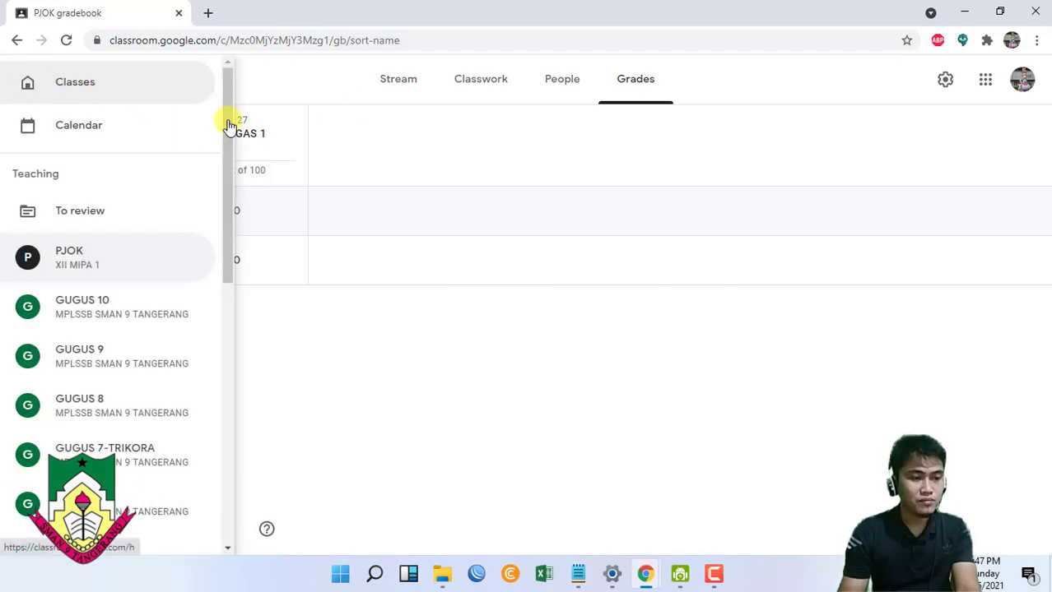
click(320, 85)
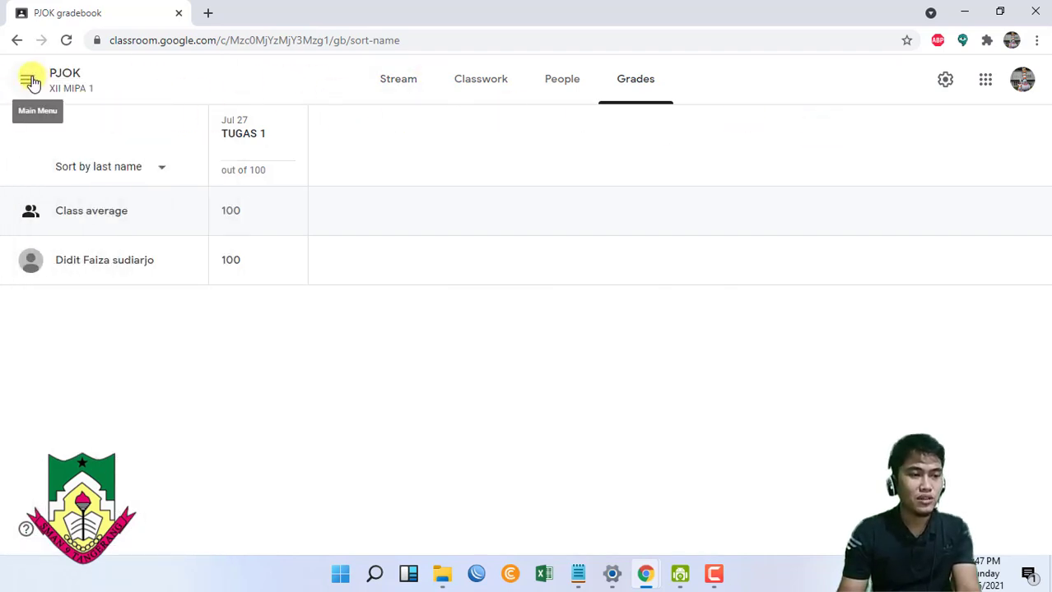
click(28, 81)
click(322, 90)
click(99, 90)
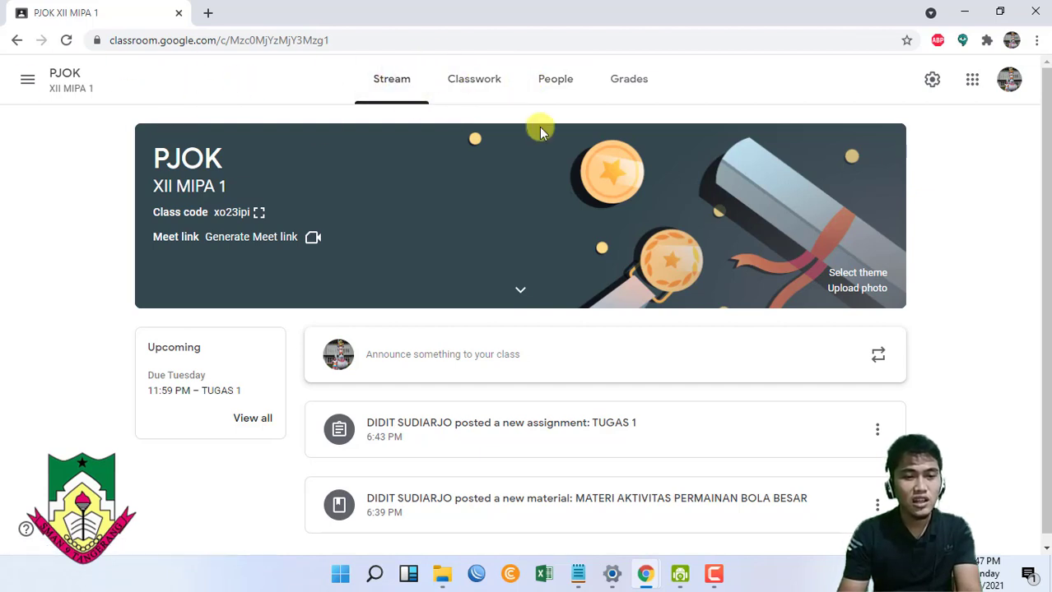
- Open the People page of PJOK XII MIPA 1 to see its teacher and student
click(556, 79)
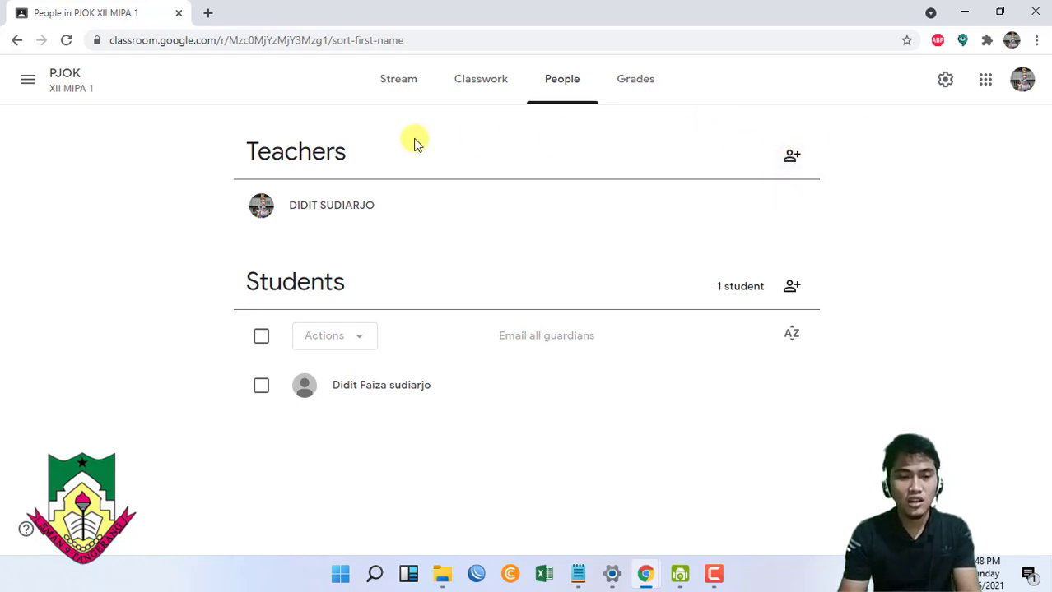
- Invite the co-teacher by e-mail address to PJOK XII MIPA 1, then return to the Stream
click(792, 160)
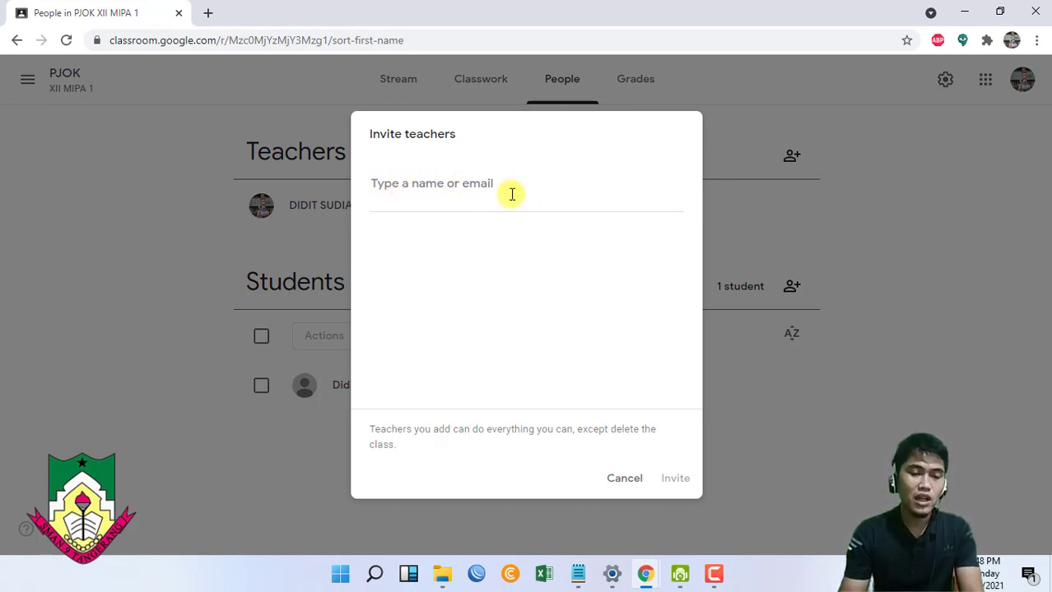
text(DIDI)
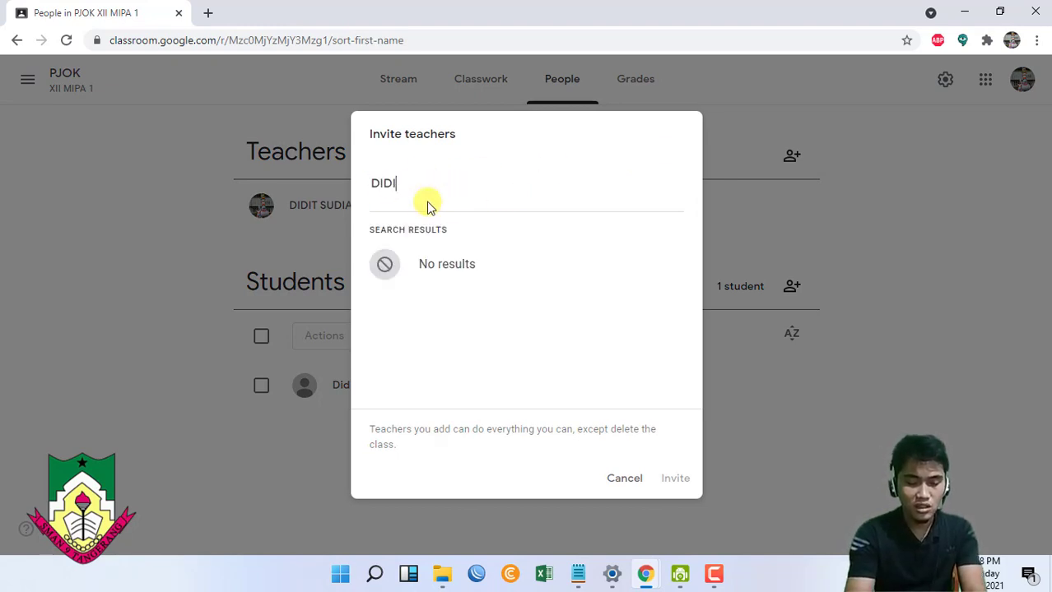
key(BackSpace)
key(BackSpace)
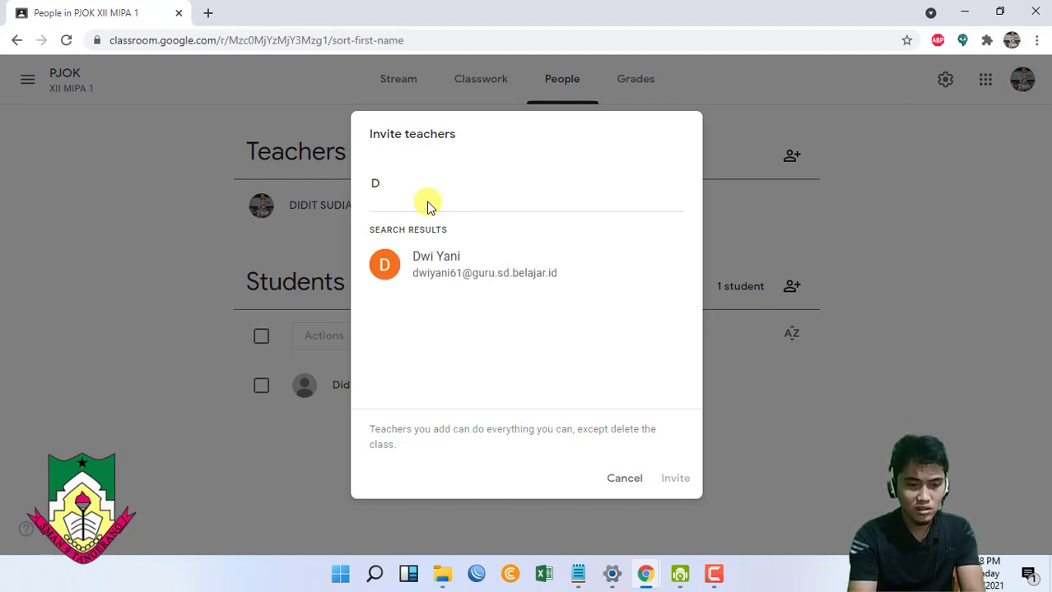
key(BackSpace)
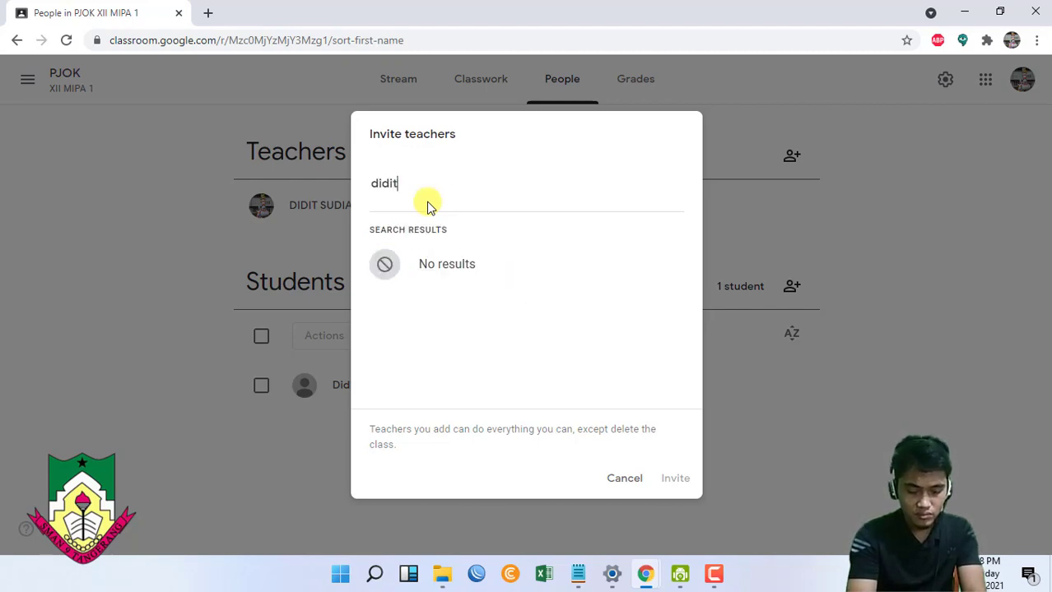
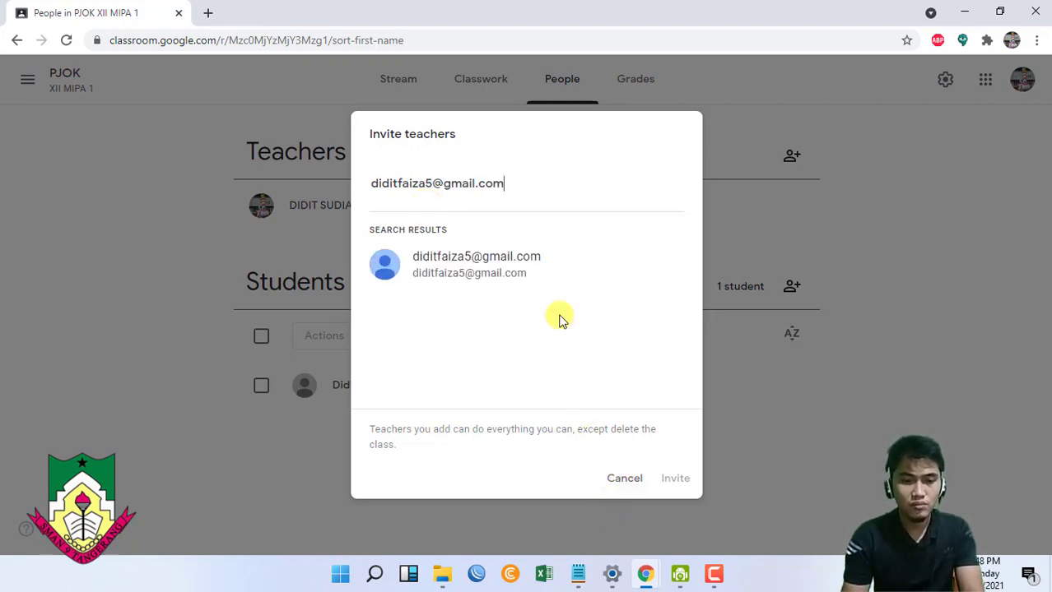
click(481, 262)
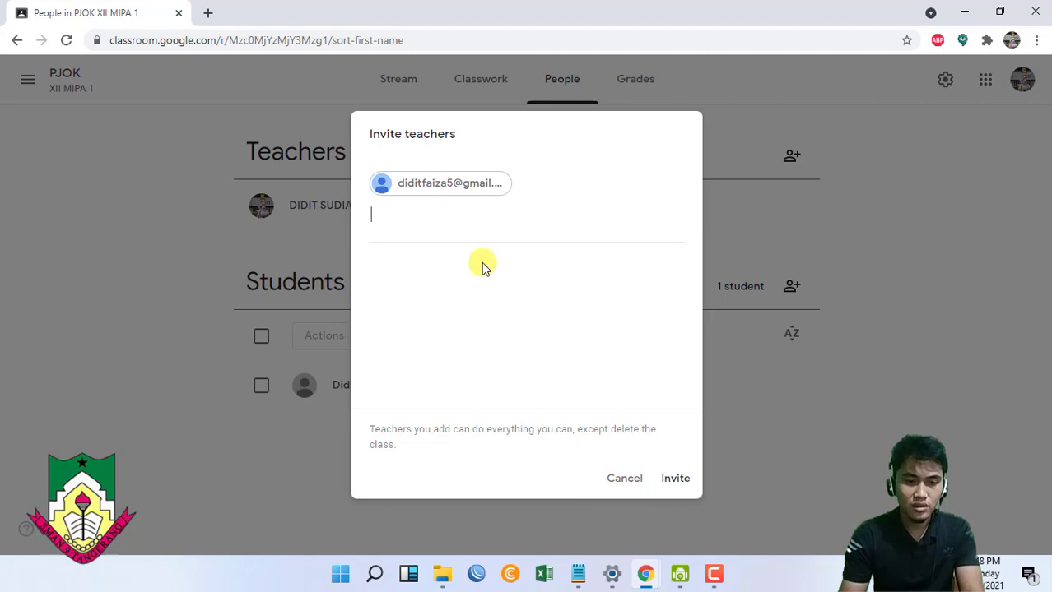
click(674, 480)
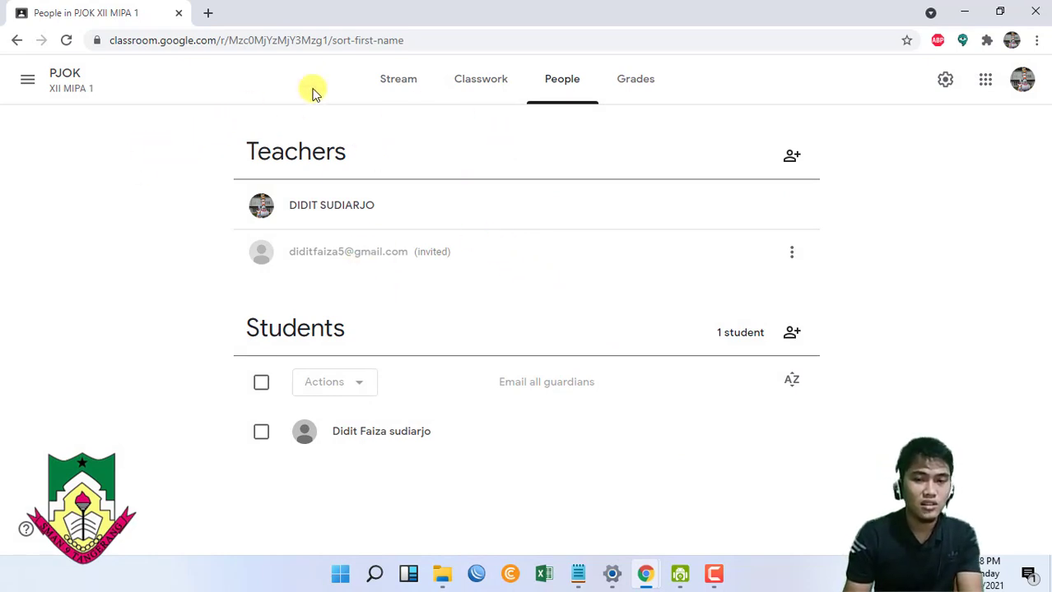
click(56, 76)
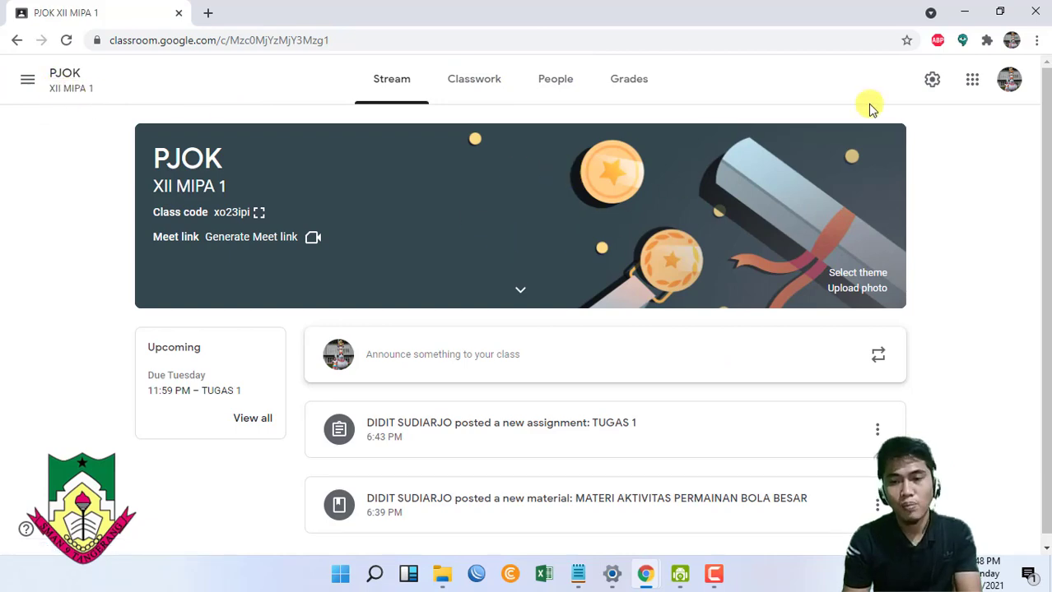
- In Class settings, keep the General Stream option at 'Students can post and comment'
click(935, 79)
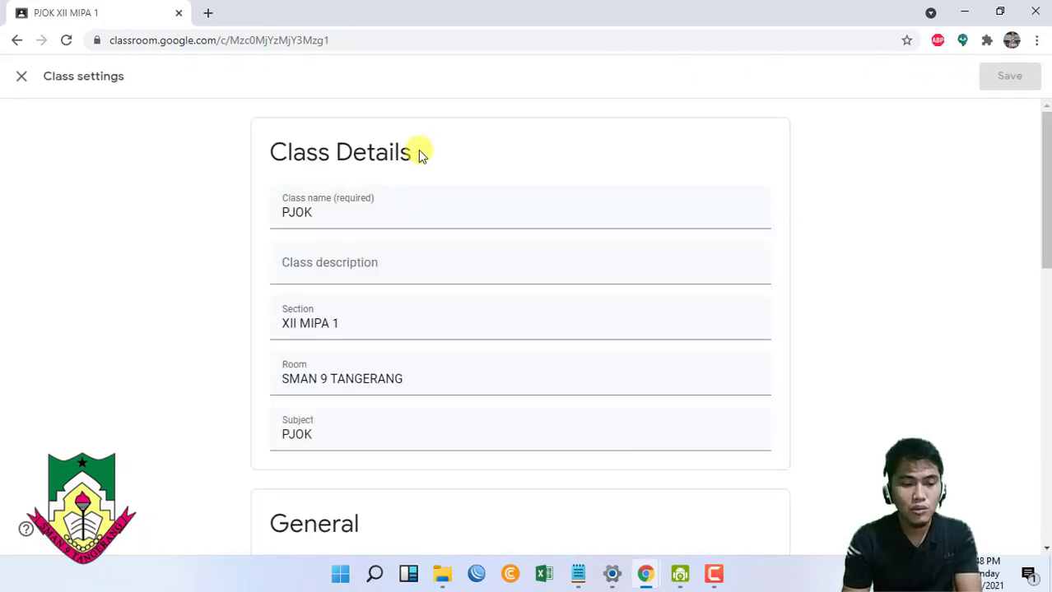
scroll(418, 150, down, 3)
scroll(420, 149, down, 2)
scroll(451, 142, up, 5)
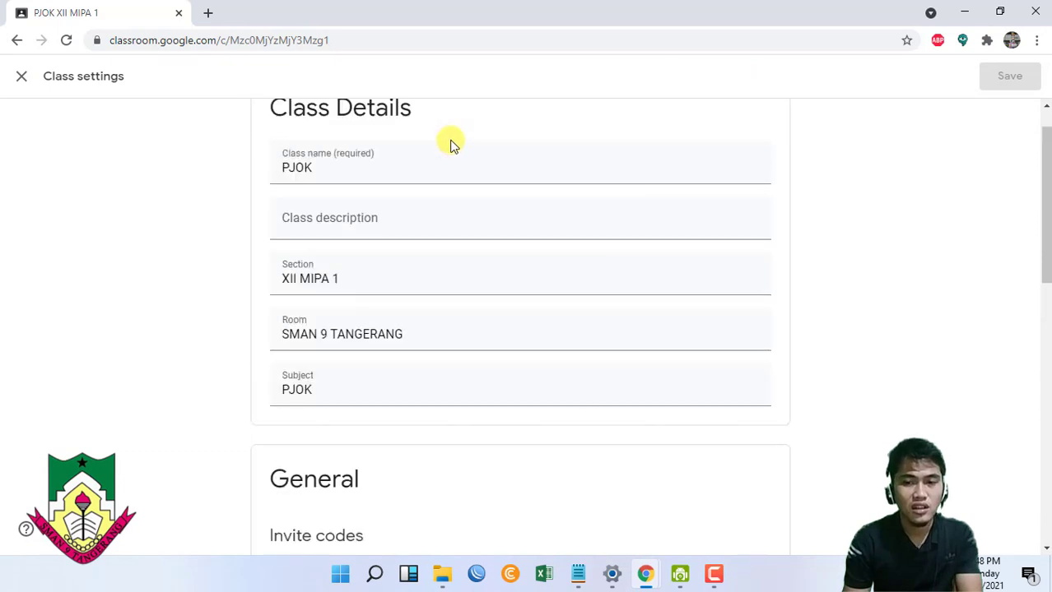
scroll(451, 144, down, 5)
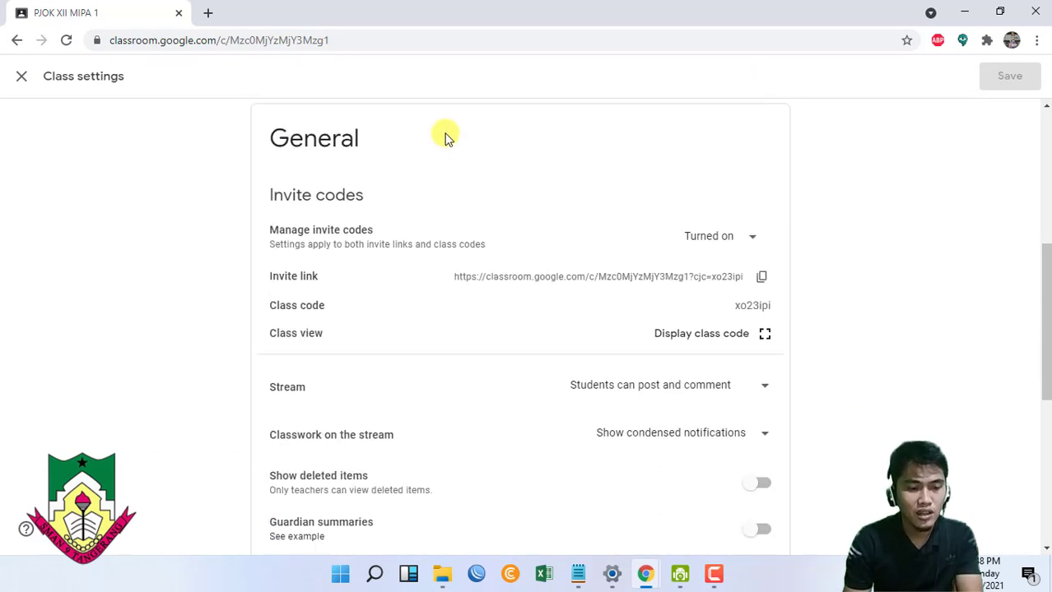
scroll(446, 137, down, 1)
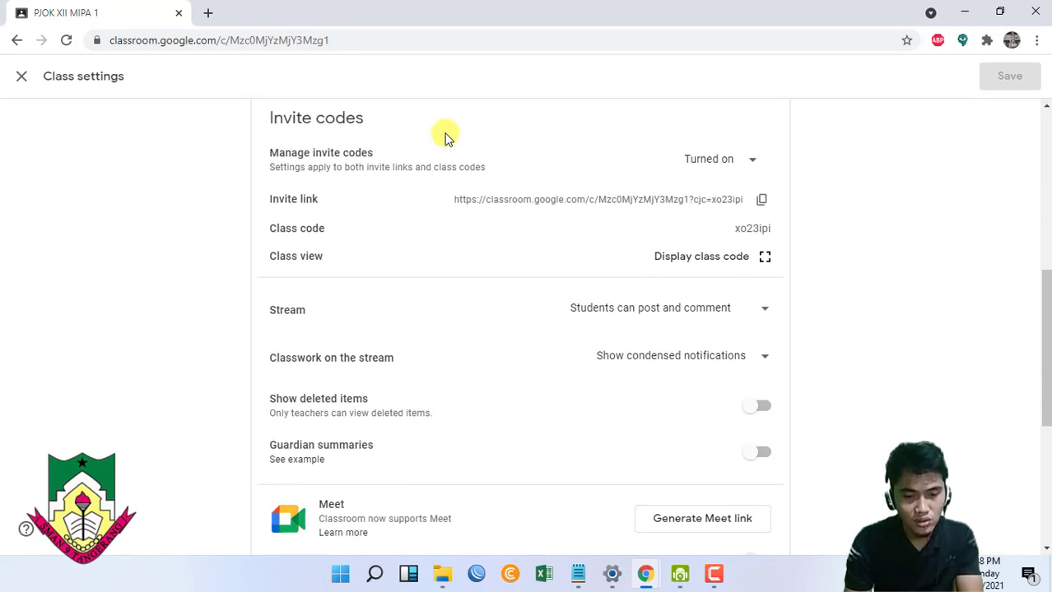
scroll(446, 137, down, 3)
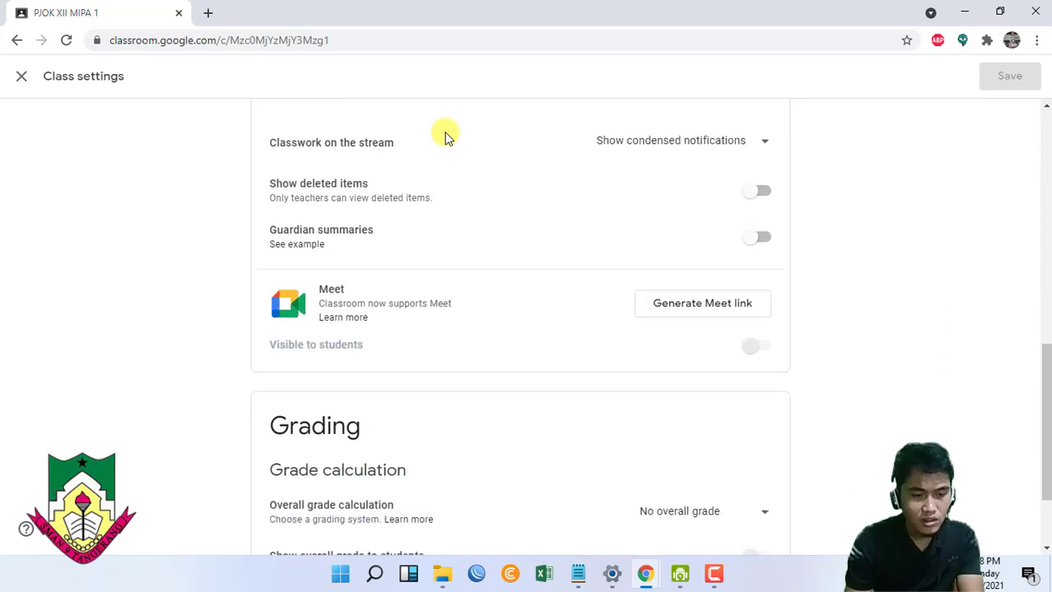
scroll(447, 137, down, 1)
scroll(447, 137, up, 5)
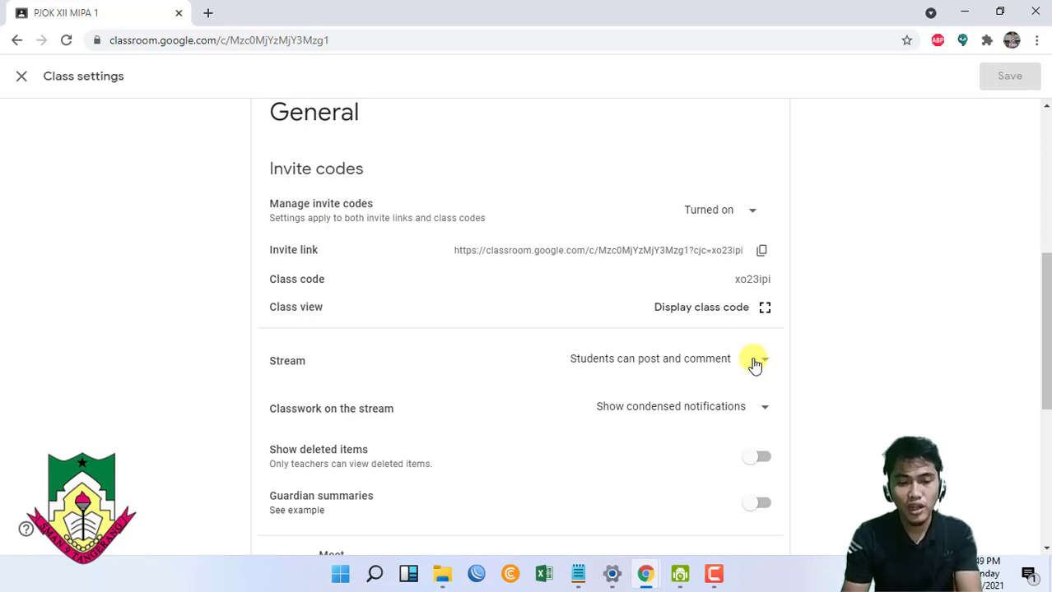
click(741, 366)
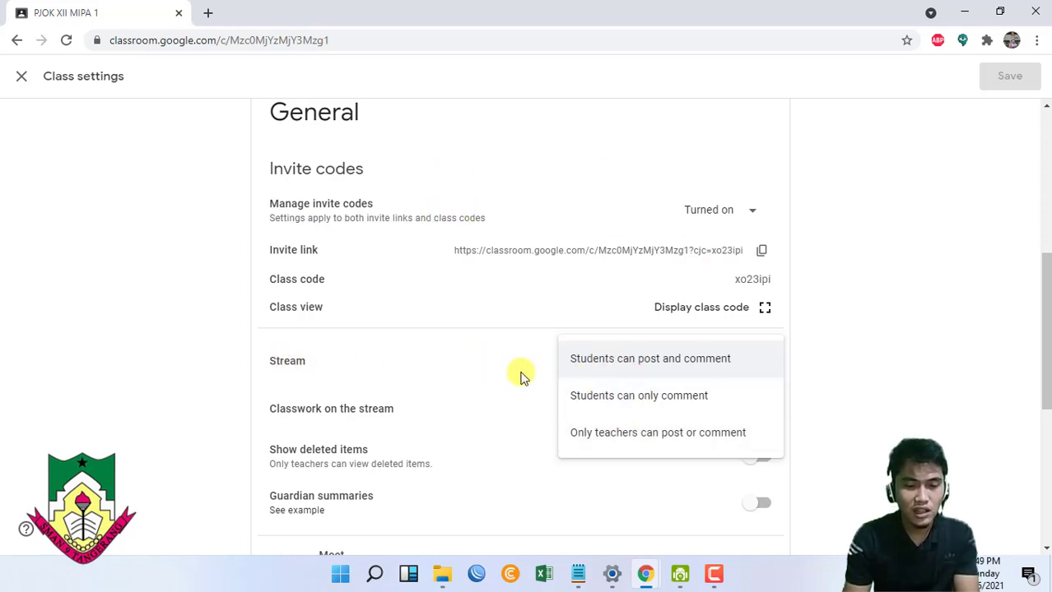
click(650, 368)
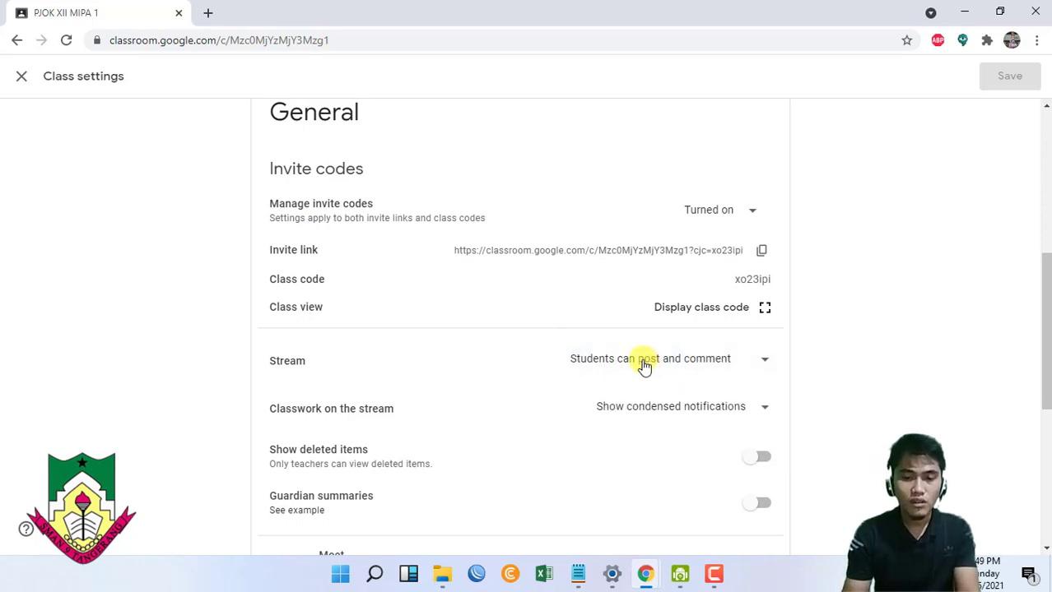
- As the student, draft a Stream announcement about additional material from the teacher
key(alt+Tab)
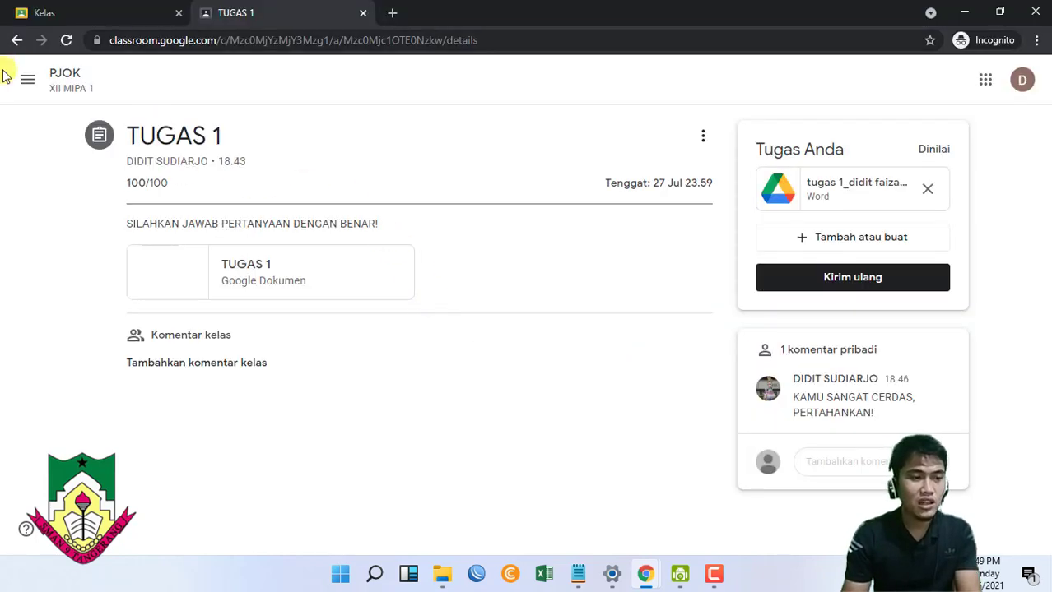
click(54, 78)
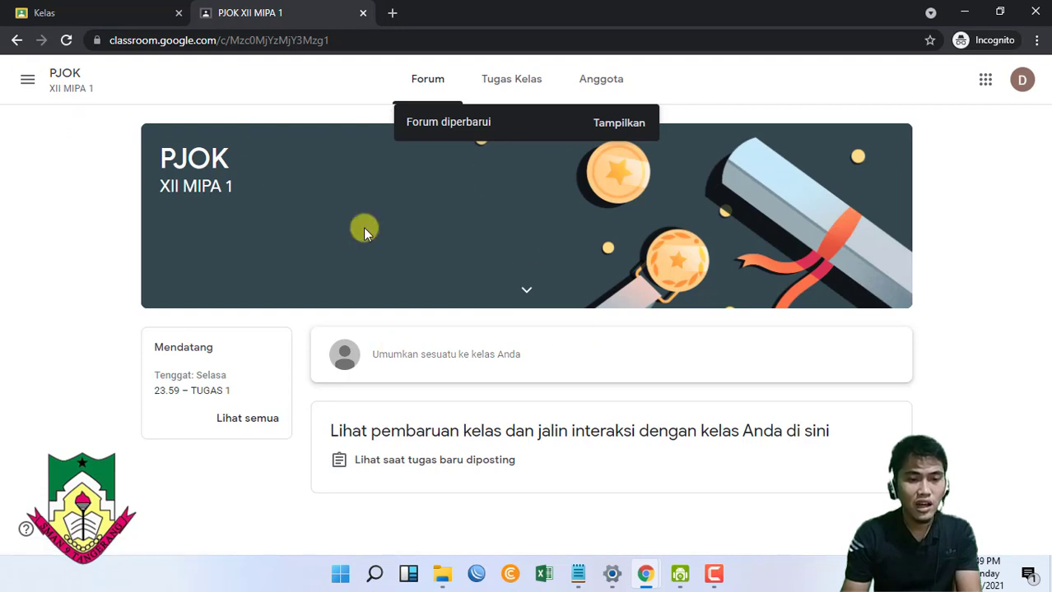
click(437, 369)
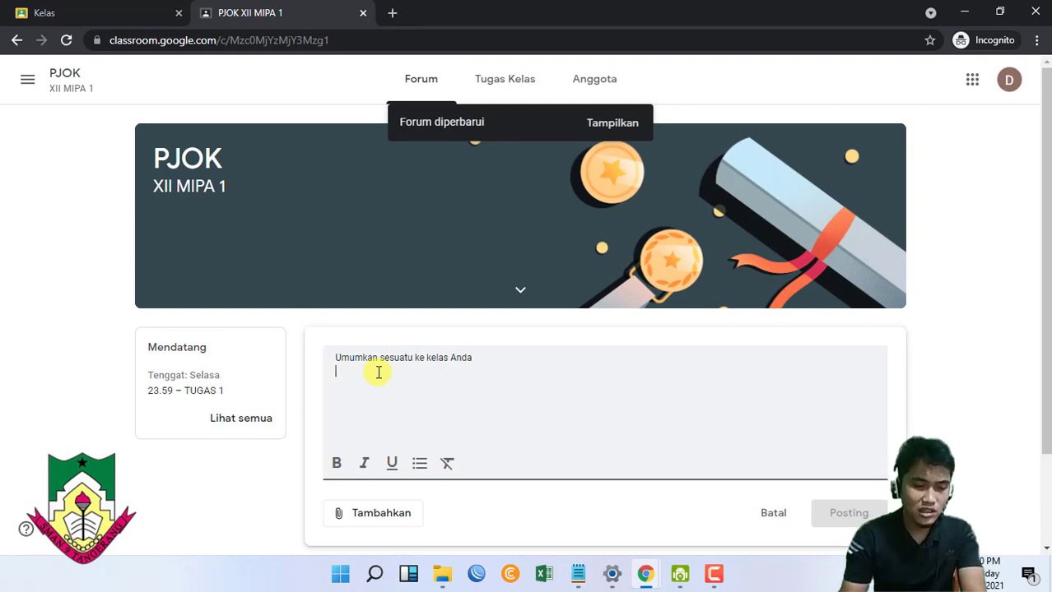
text(bahdadbladb)
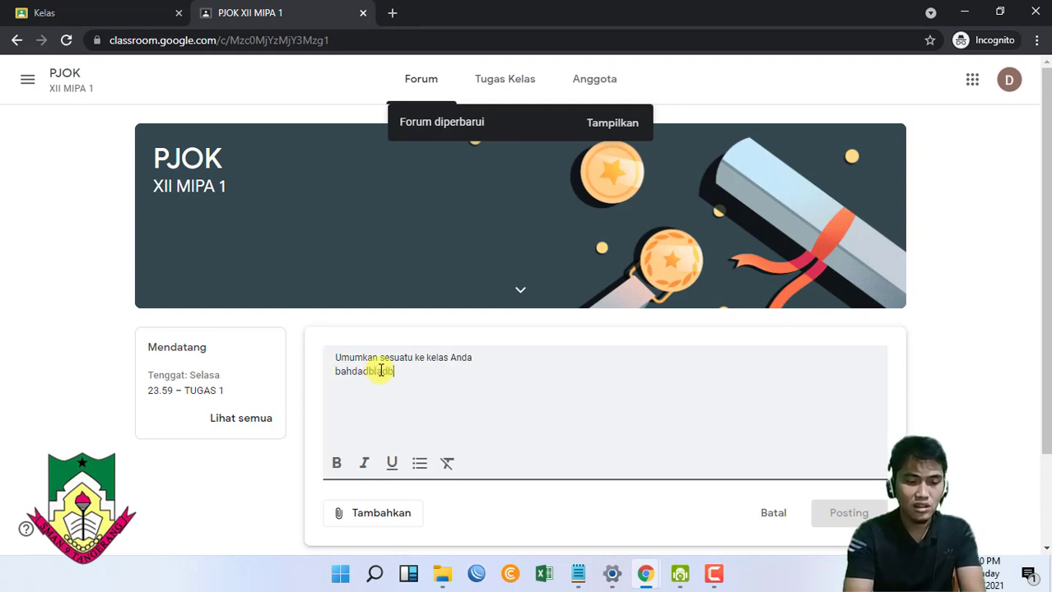
text(ald)
key(BackSpace)
key(BackSpace)
key(BackSpace)
key(BackSpace)
key(BackSpace)
key(BackSpace)
key(BackSpace)
key(BackSpace)
key(BackSpace)
key(BackSpace)
key(BackSpace)
key(BackSpace)
key(BackSpace)
key(BackSpace)
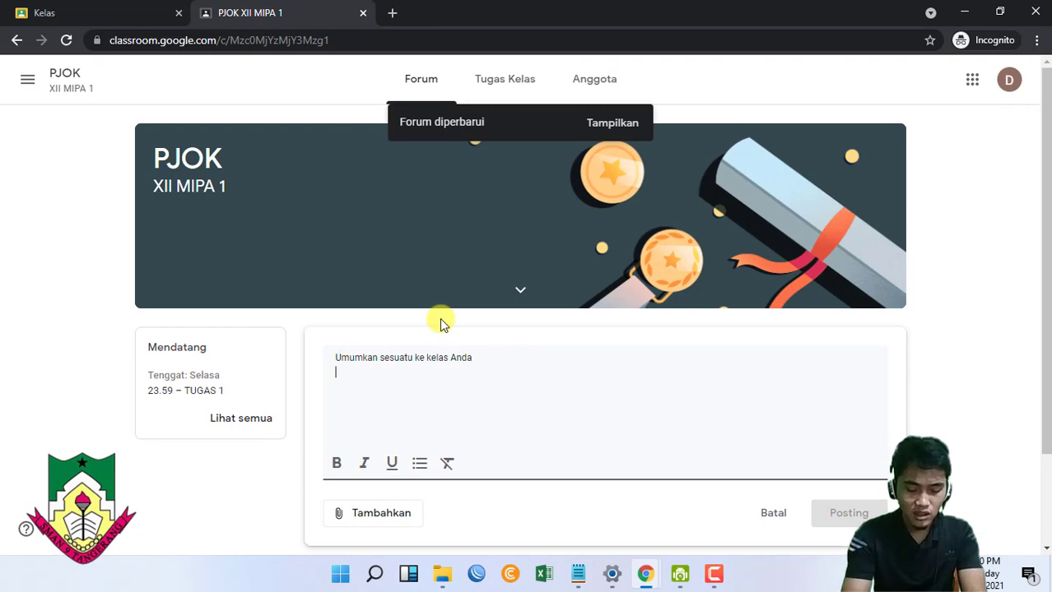
text(ini materi ya)
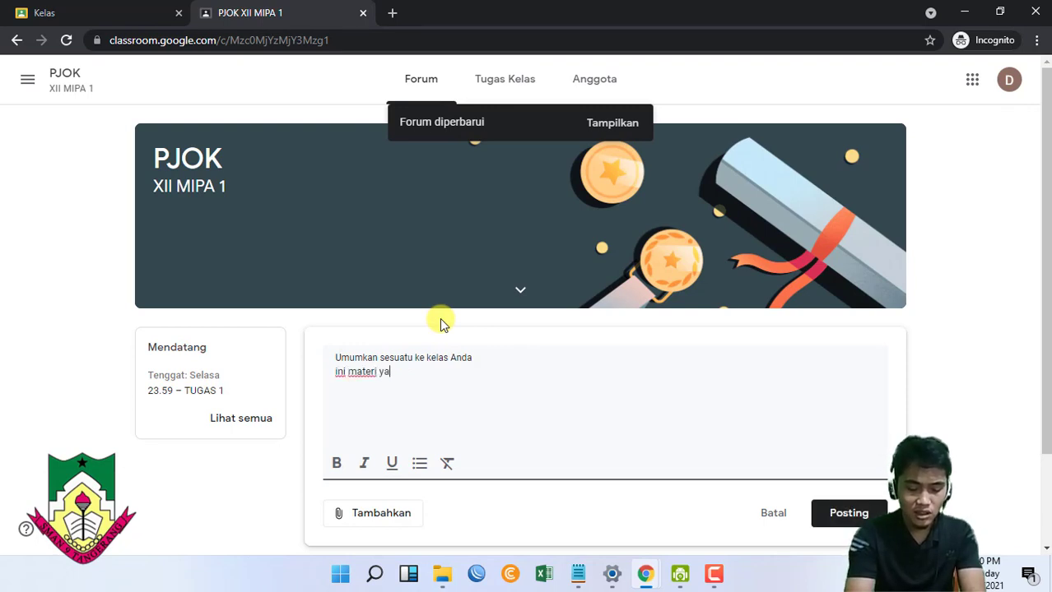
key(BackSpace)
key(BackSpace)
key(BackSpace)
key(BackSpace)
key(BackSpace)
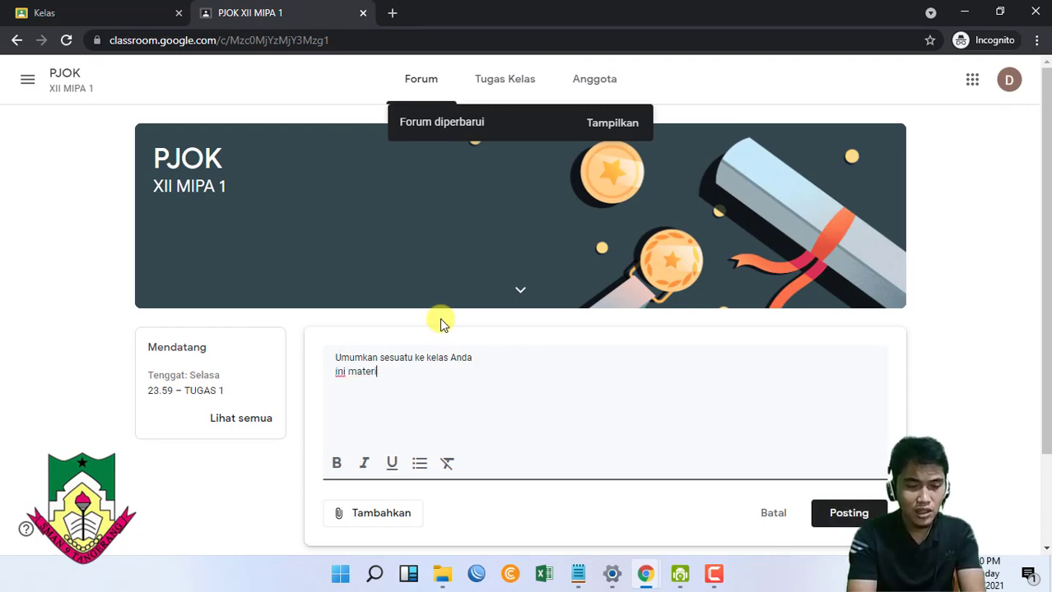
text(tamb)
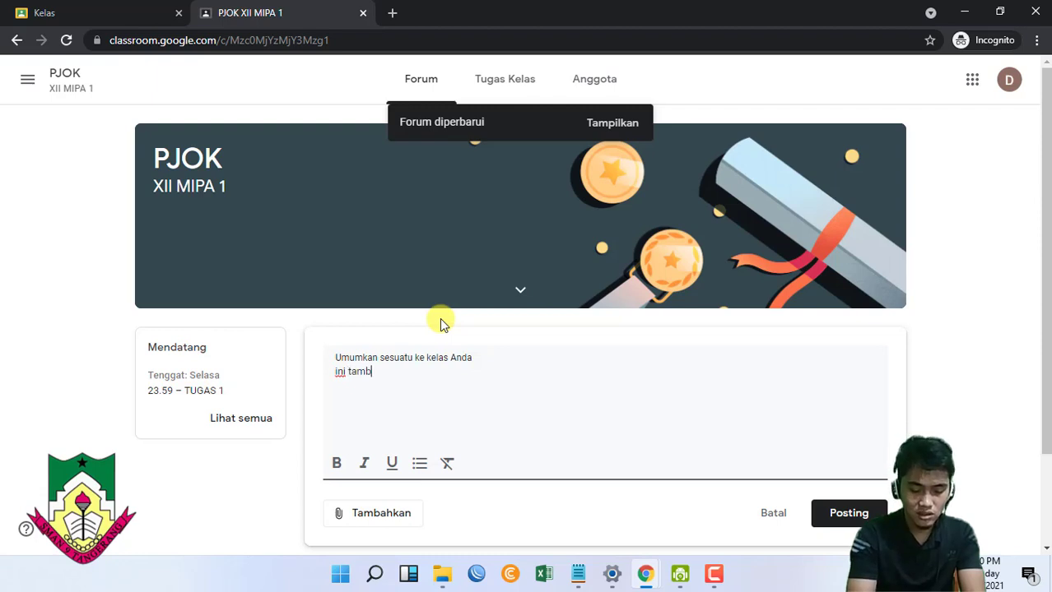
text(ahan materi )
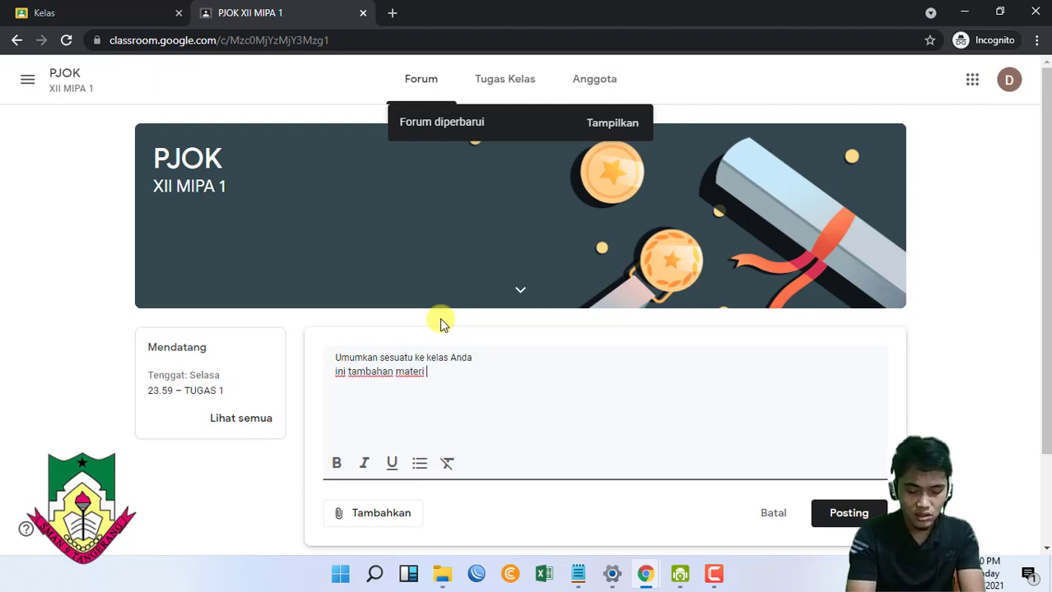
text(dari materi yang bapak)
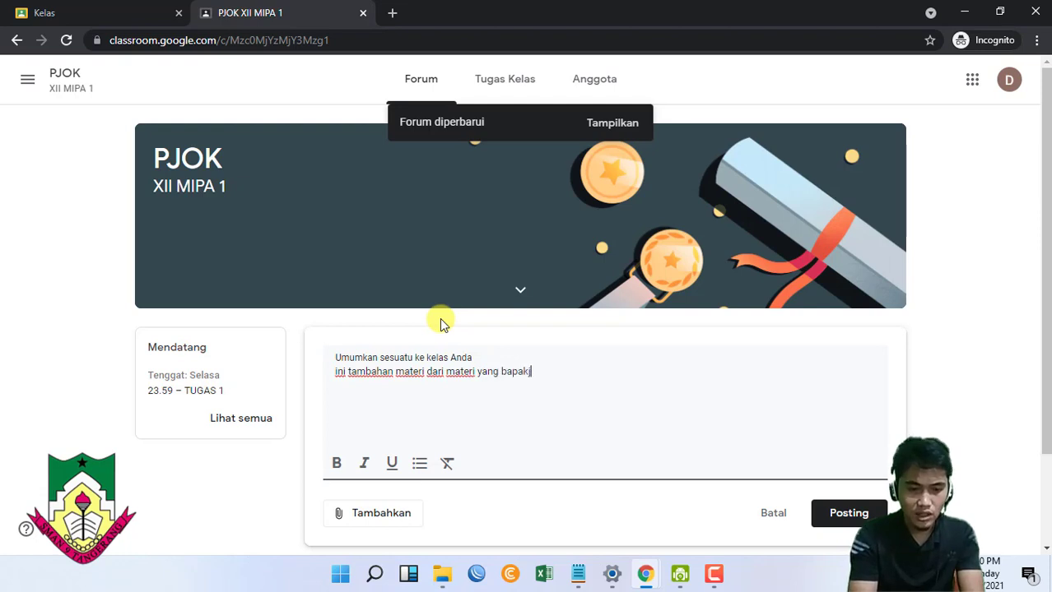
text( didit berikanm)
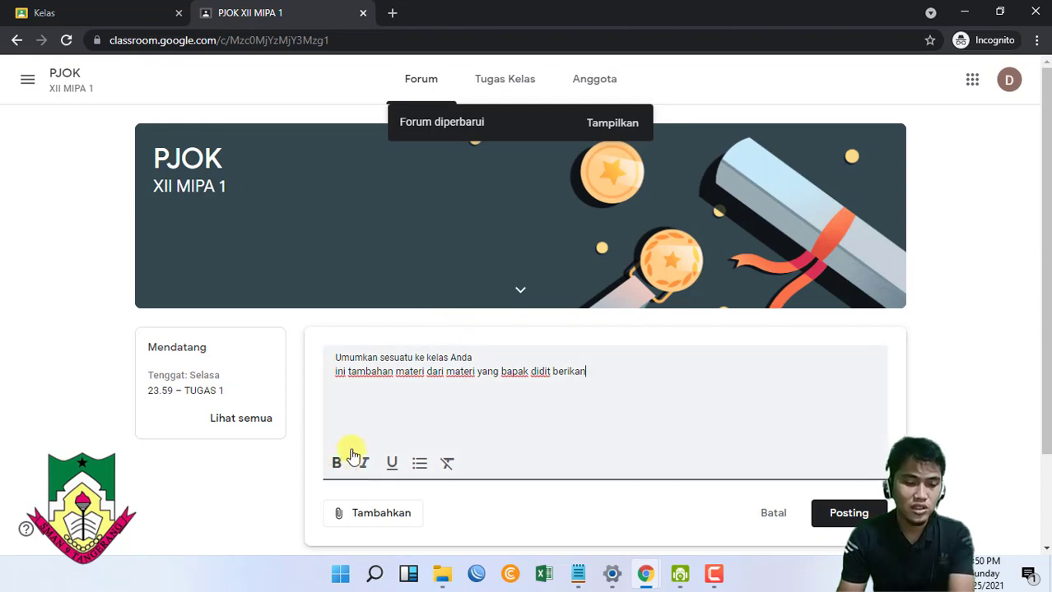
- Close the attachment options and discard the draft announcement
scroll(347, 453, down, 1)
click(381, 445)
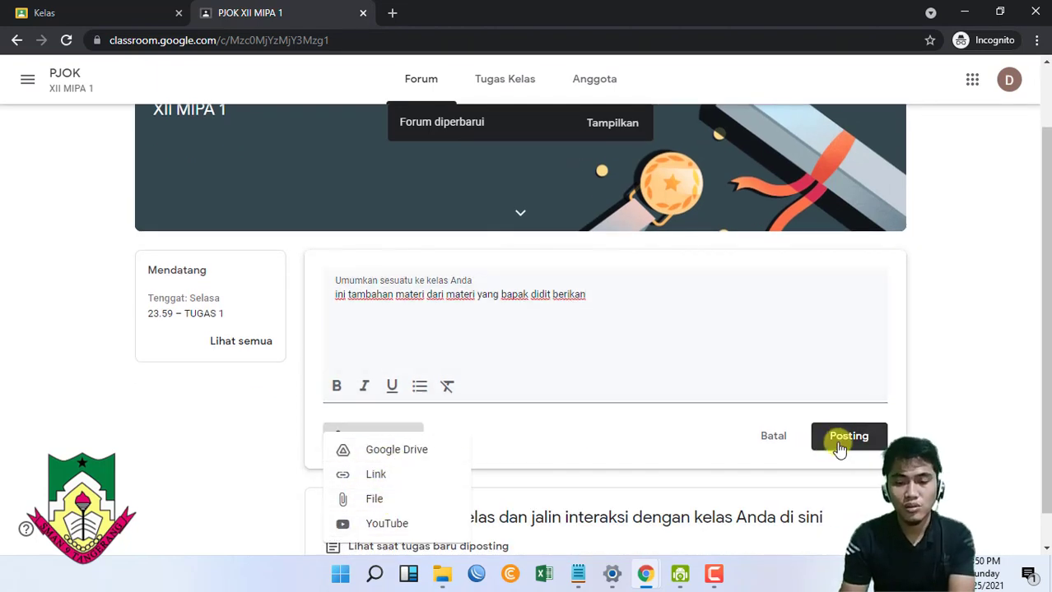
click(774, 441)
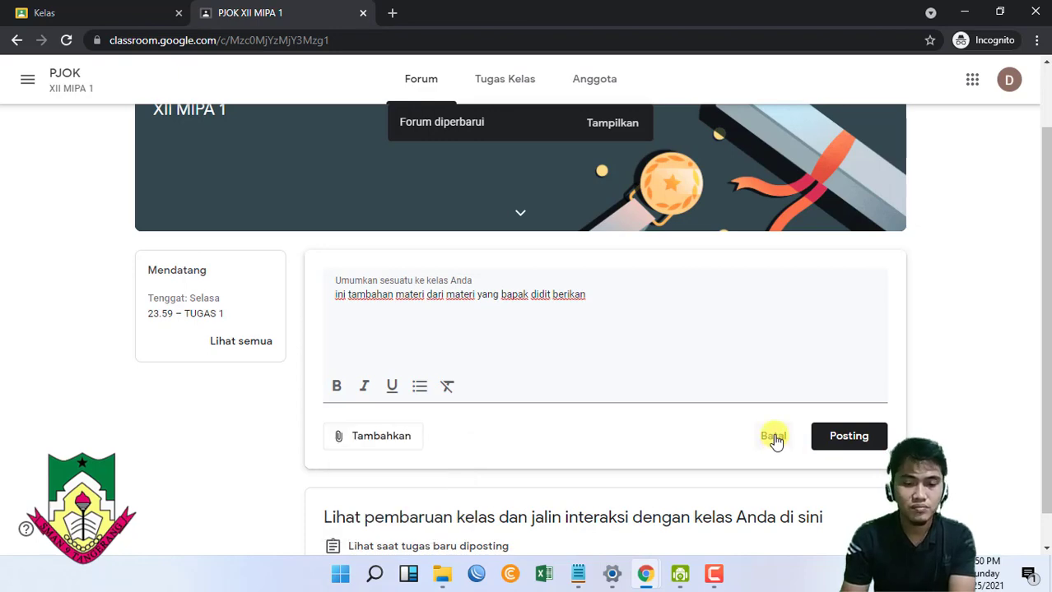
click(774, 438)
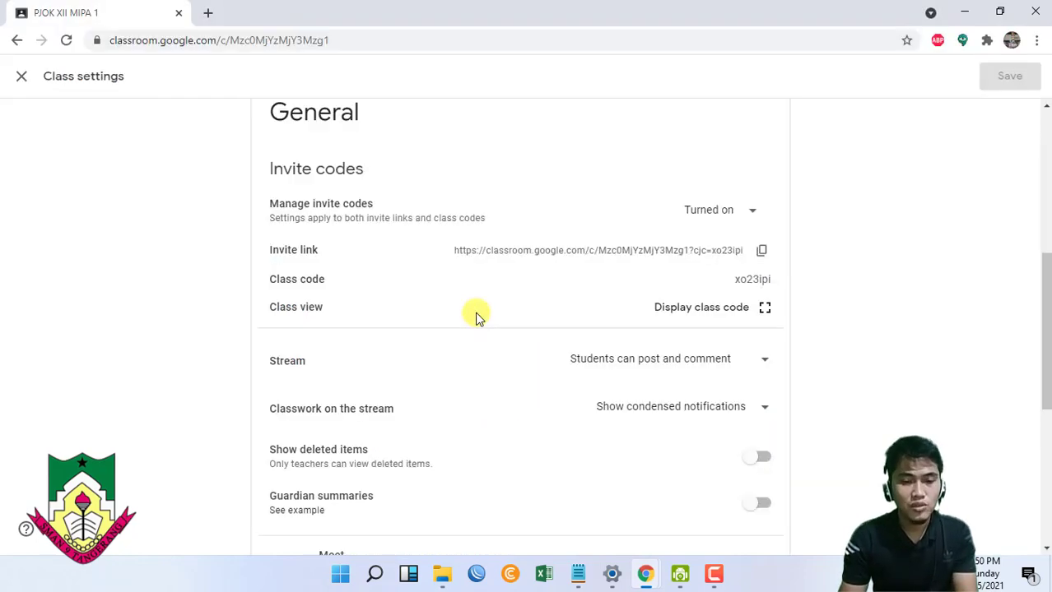
- Set the stream to 'Students can only comment', save, then open TUGAS 1 as the student
click(704, 363)
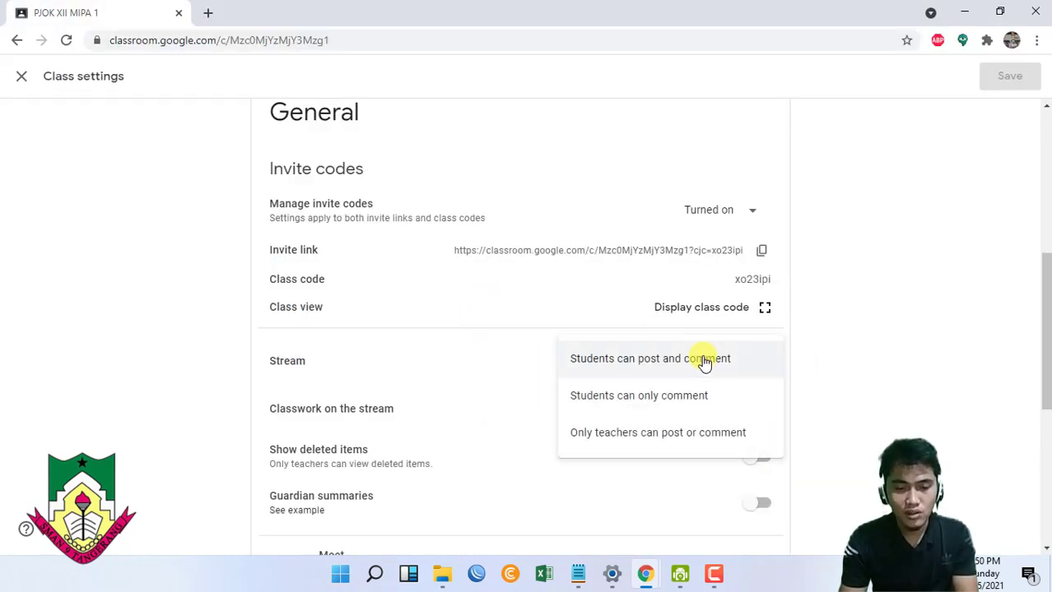
click(647, 399)
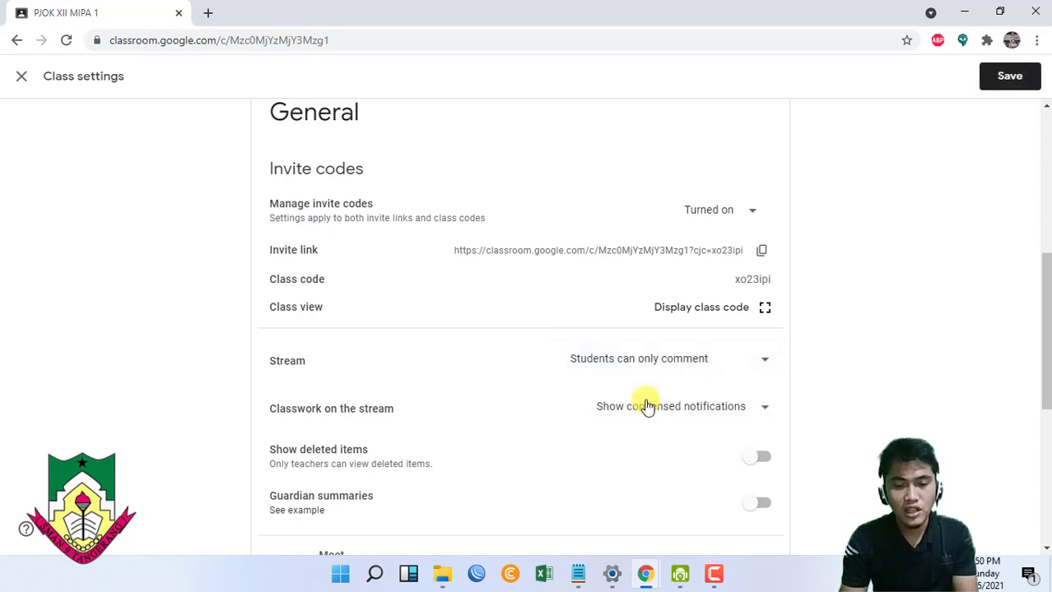
click(1010, 76)
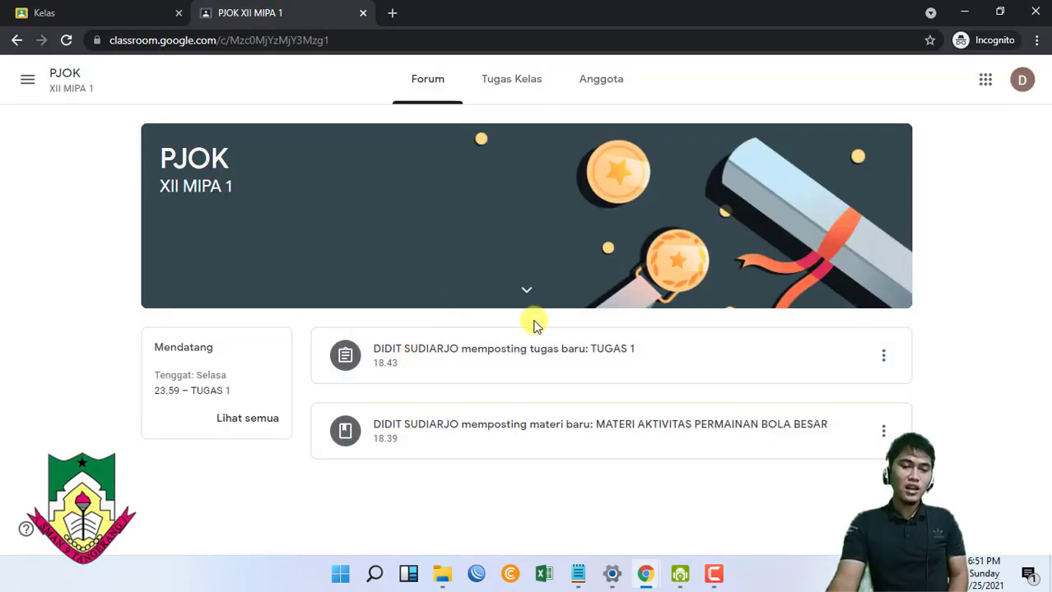
click(528, 298)
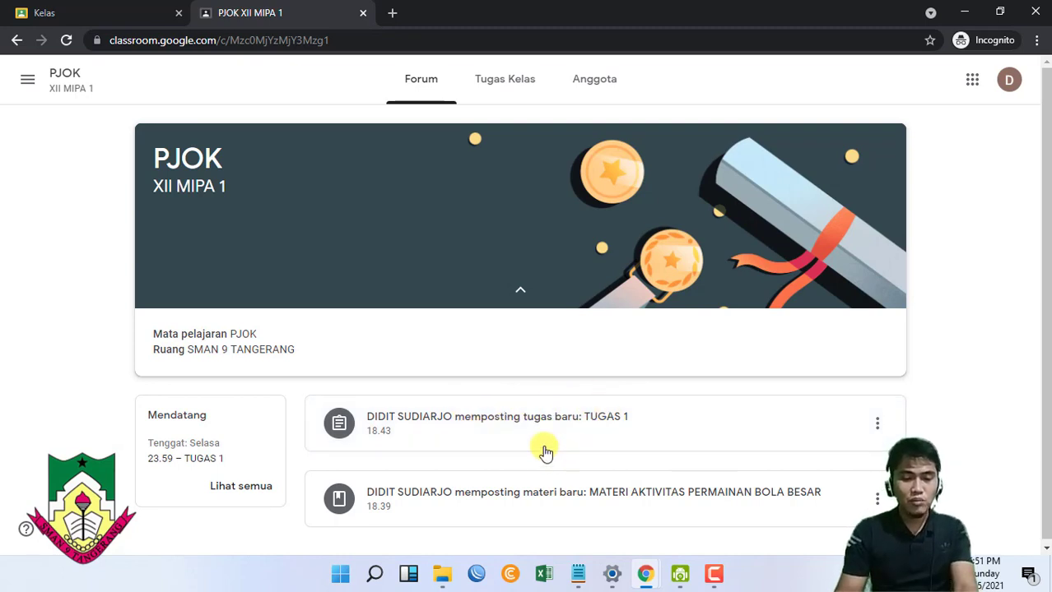
click(598, 440)
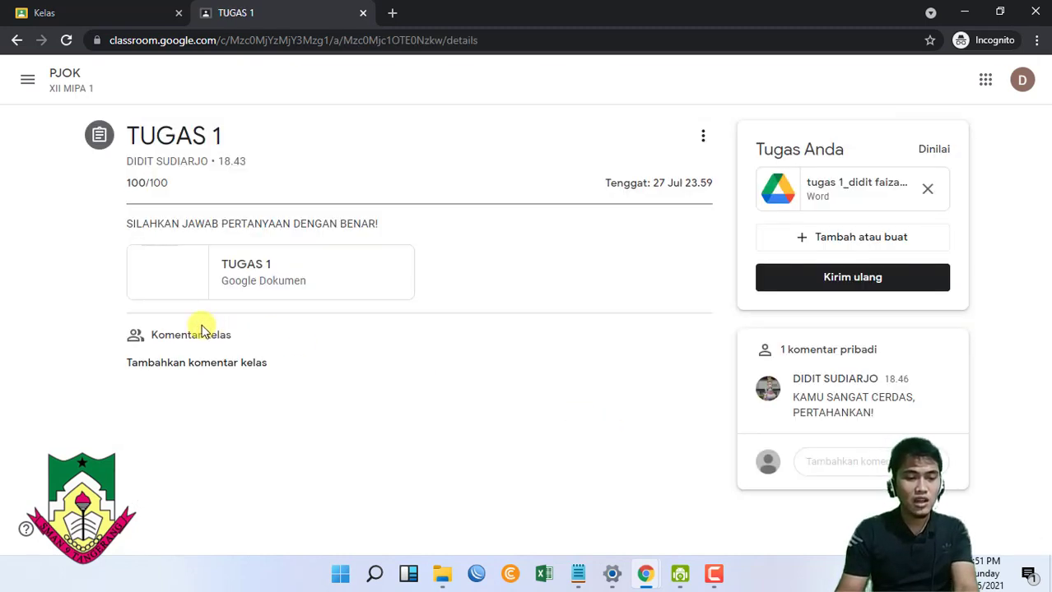
- As the student, post the class comment 'baik pak sudah dikumpulkan' on TUGAS 1
click(207, 365)
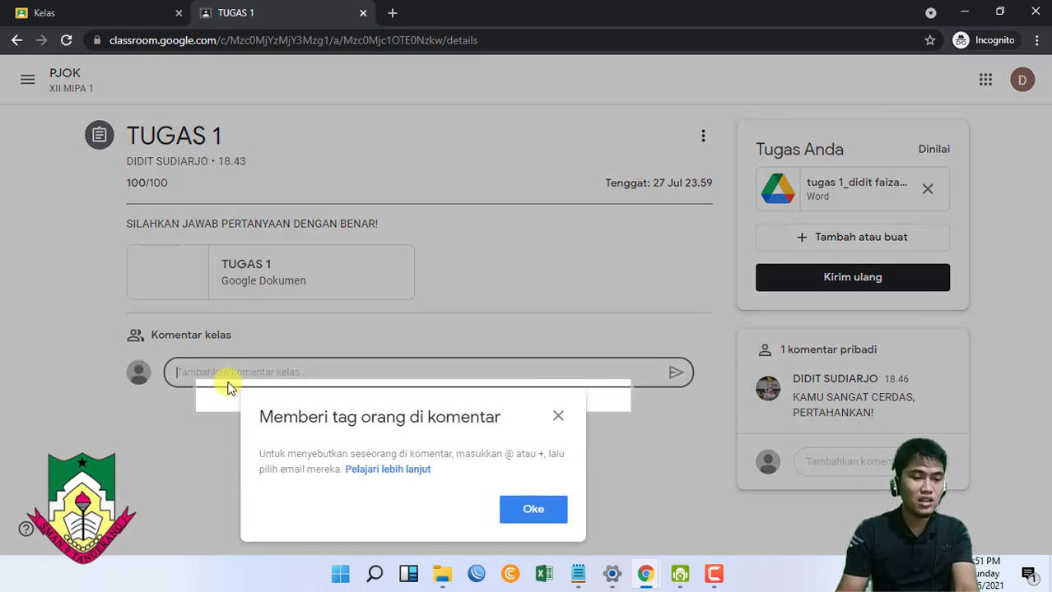
click(560, 418)
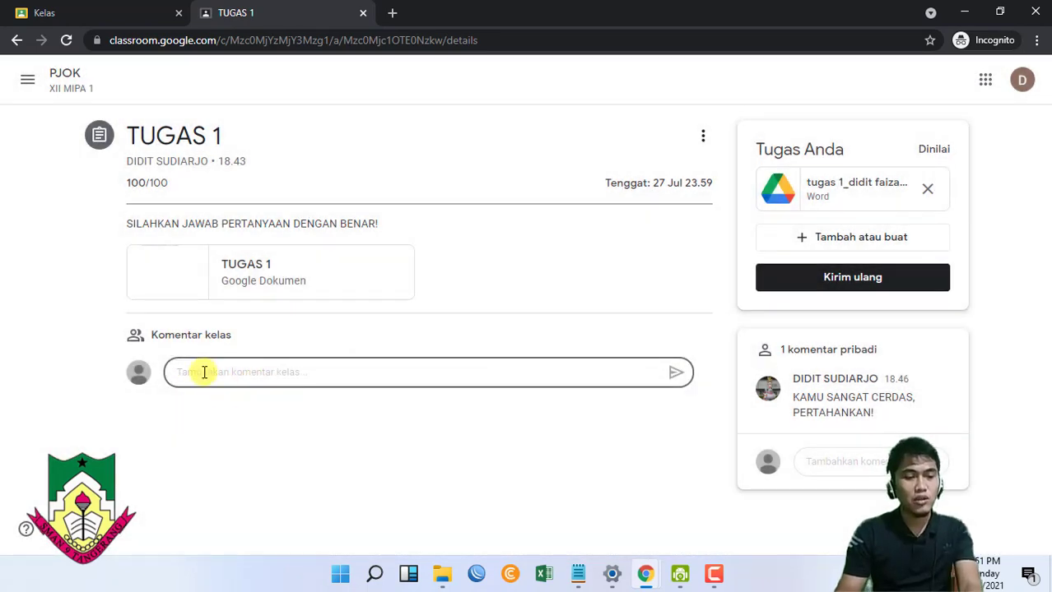
text(g)
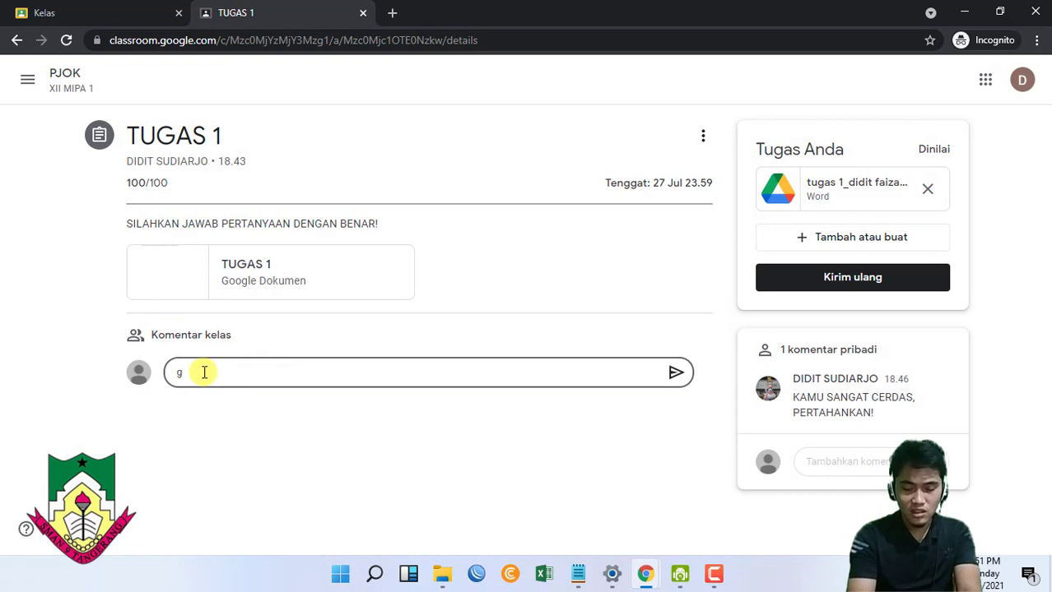
key(BackSpace)
text(baik pak sudah dikumpulkan)
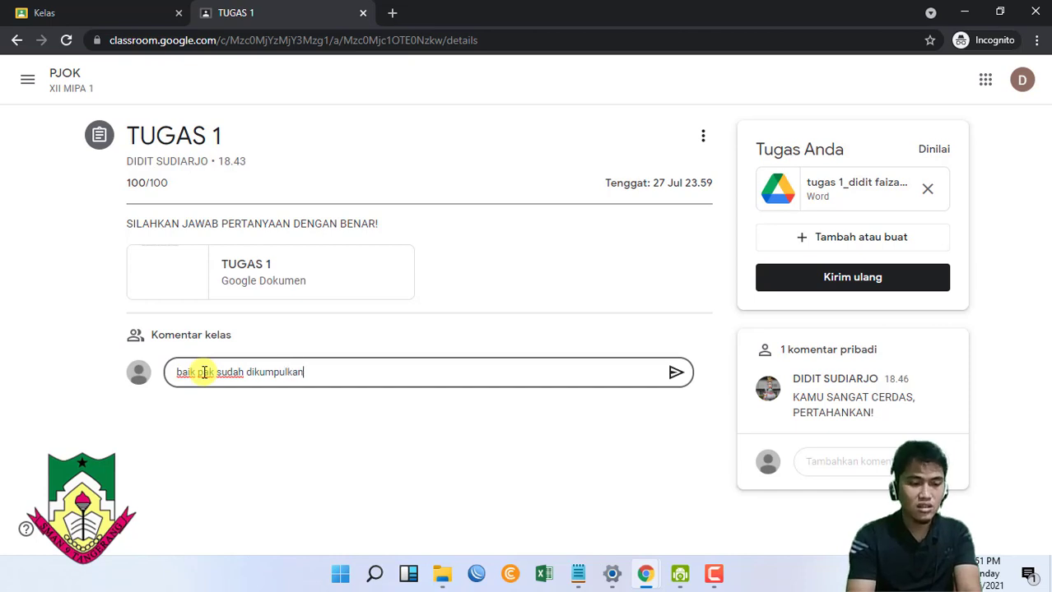
click(675, 374)
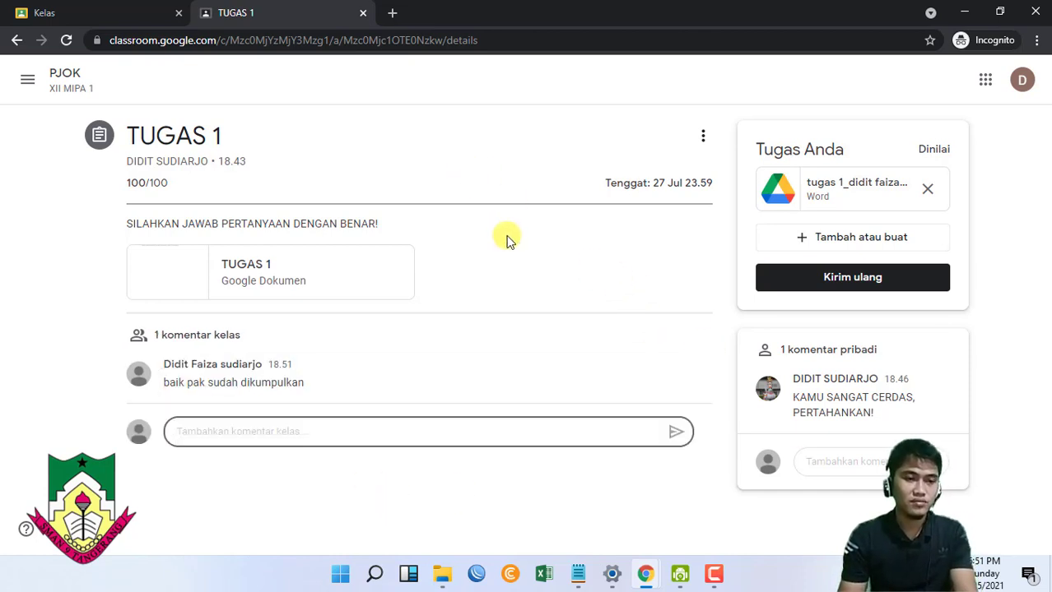
key(alt+Tab)
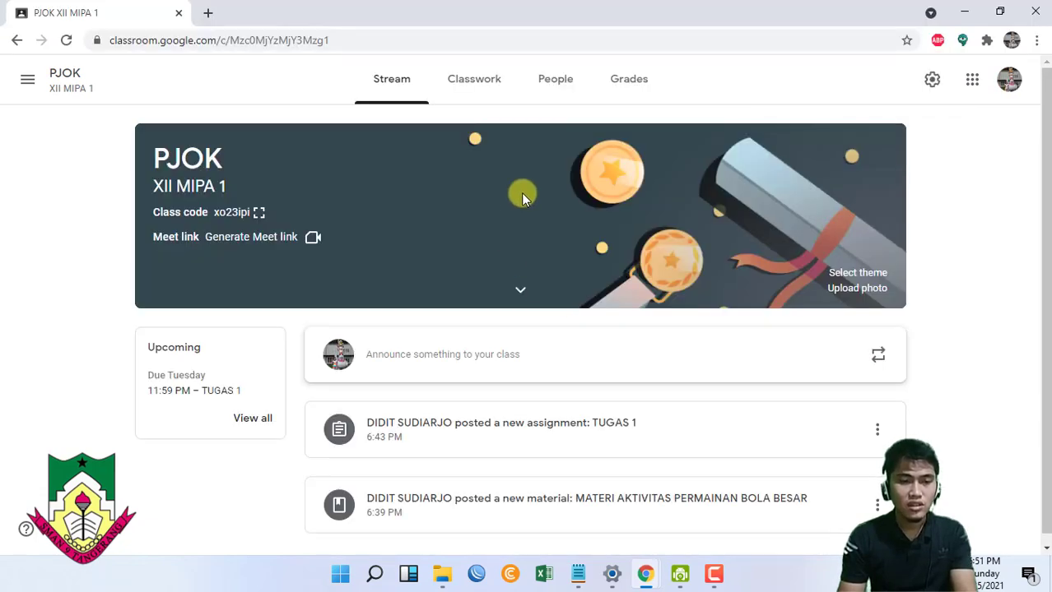
- Change the class stream setting to 'Only teachers can post or comment' and save it
click(930, 84)
scroll(533, 317, down, 3)
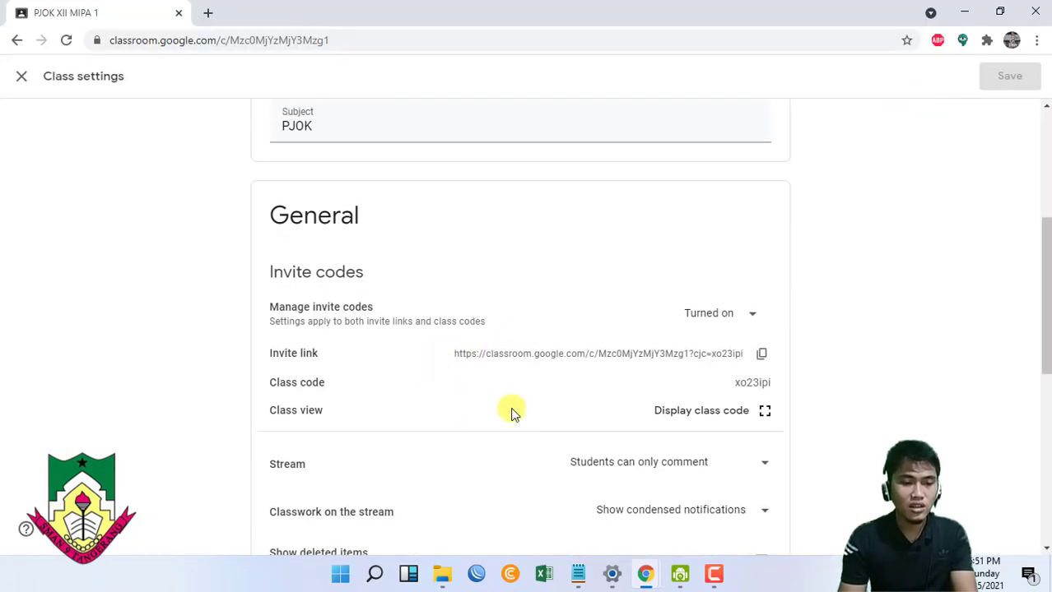
scroll(547, 411, down, 2)
click(764, 317)
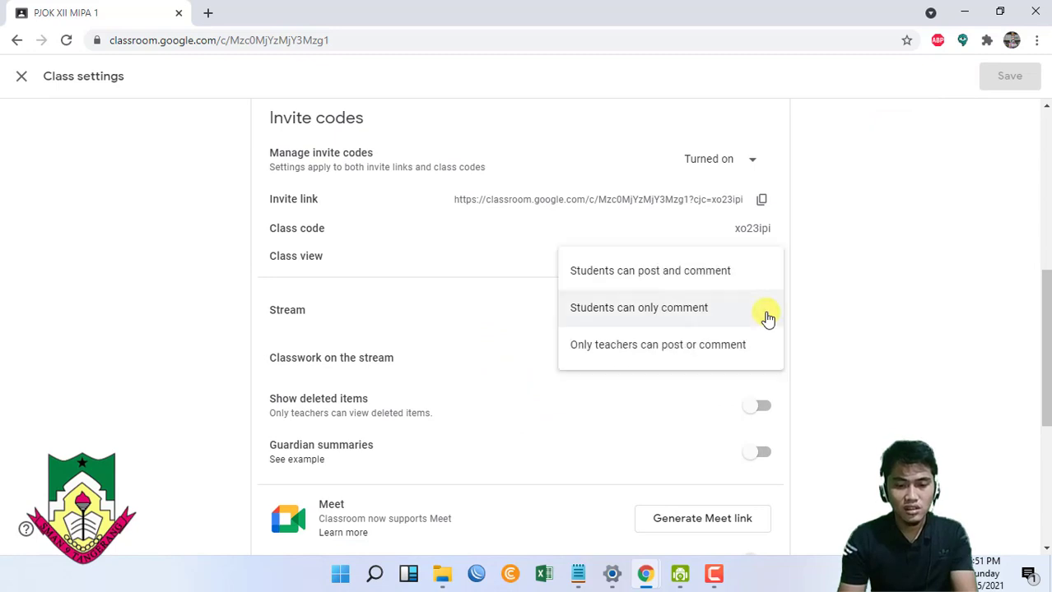
click(619, 355)
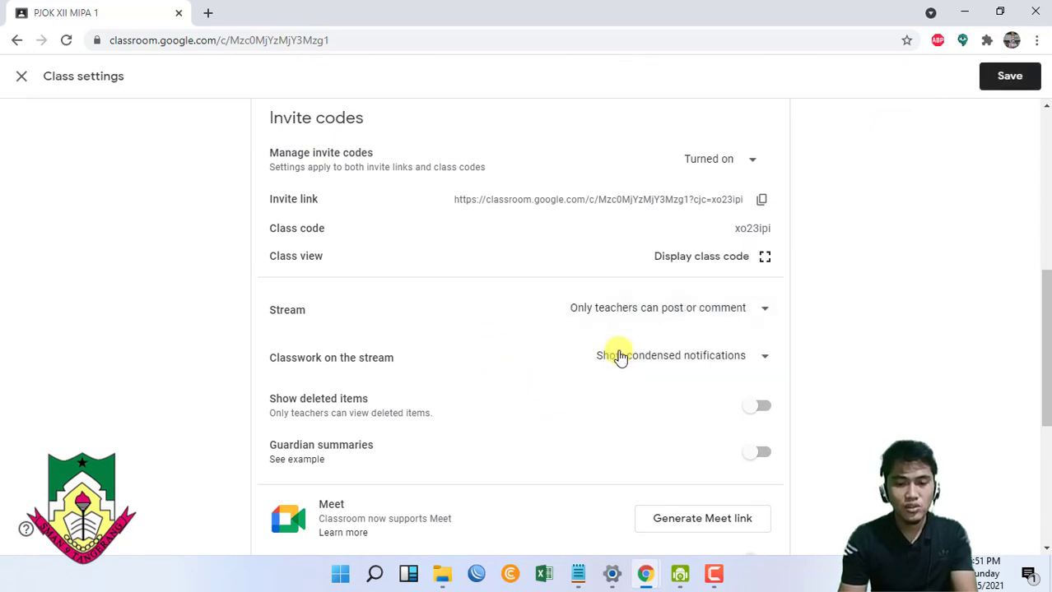
click(1016, 76)
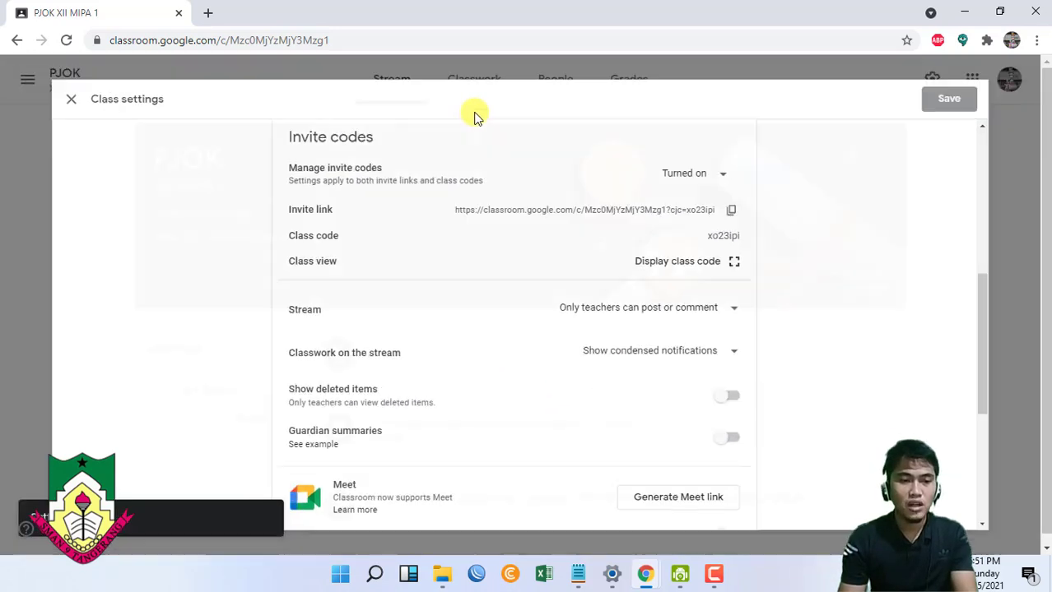
key(alt+Tab)
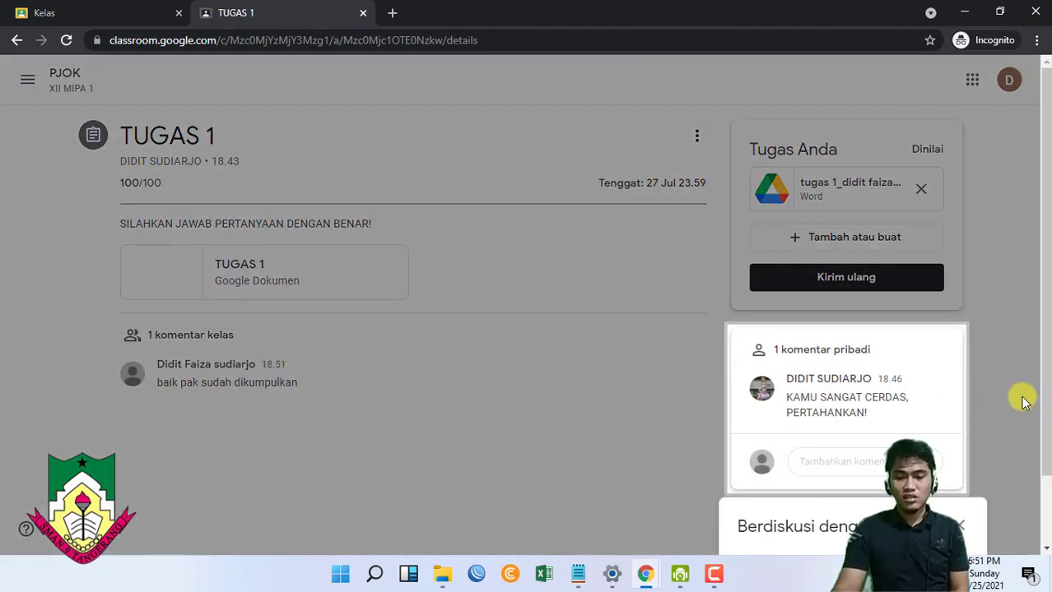
- From the PJOK class stream, view the '1 komentar kelas' on TUGAS 1
click(963, 527)
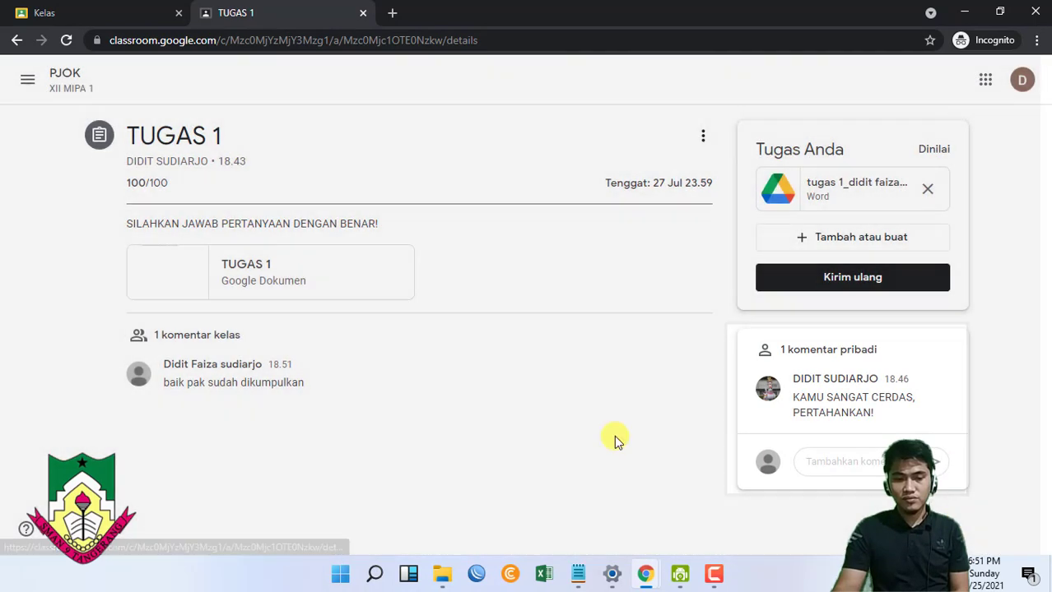
click(50, 78)
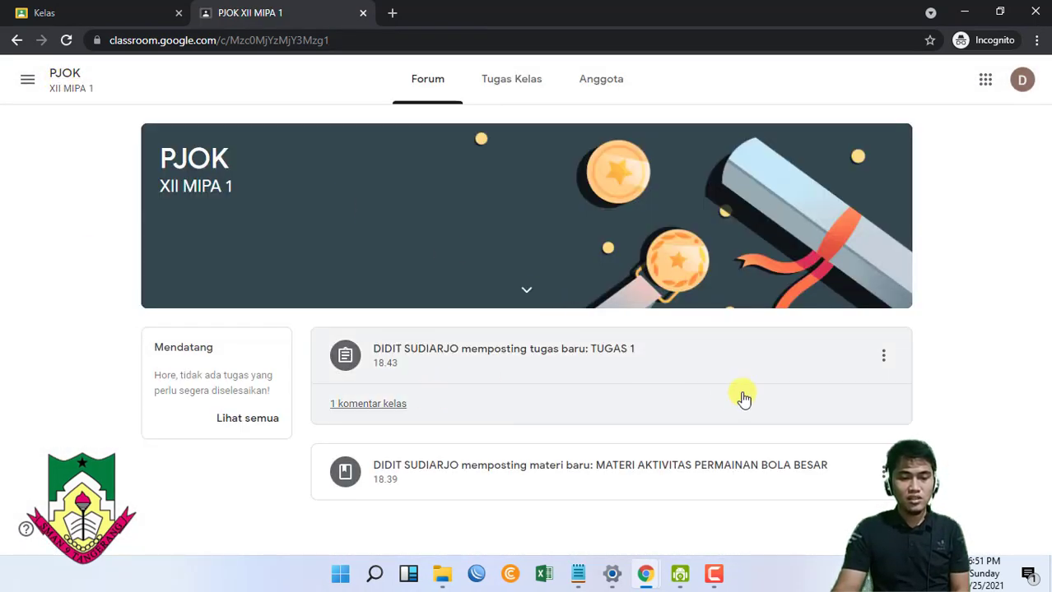
click(514, 410)
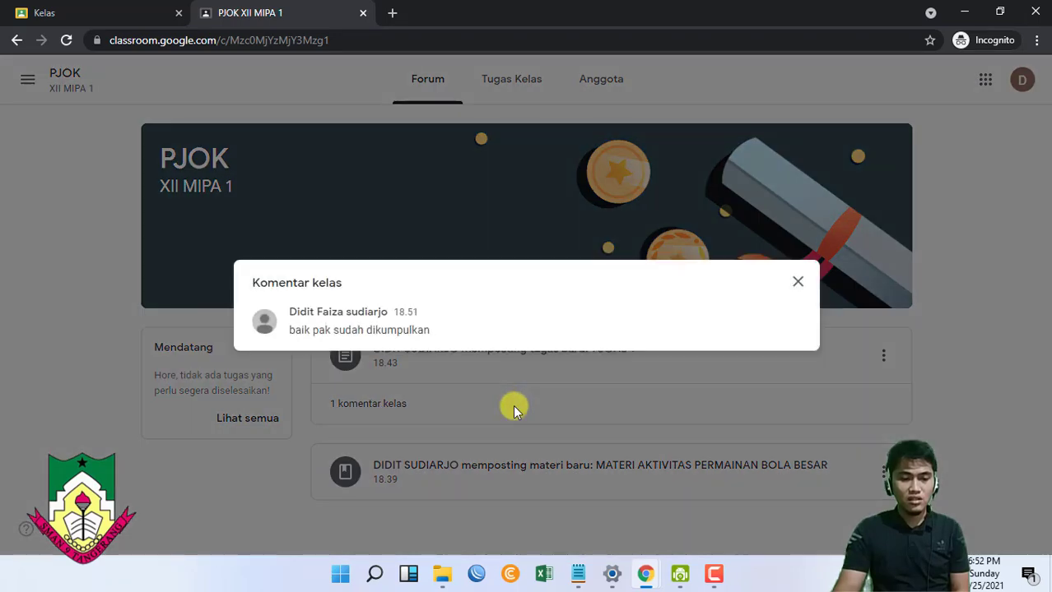
click(797, 282)
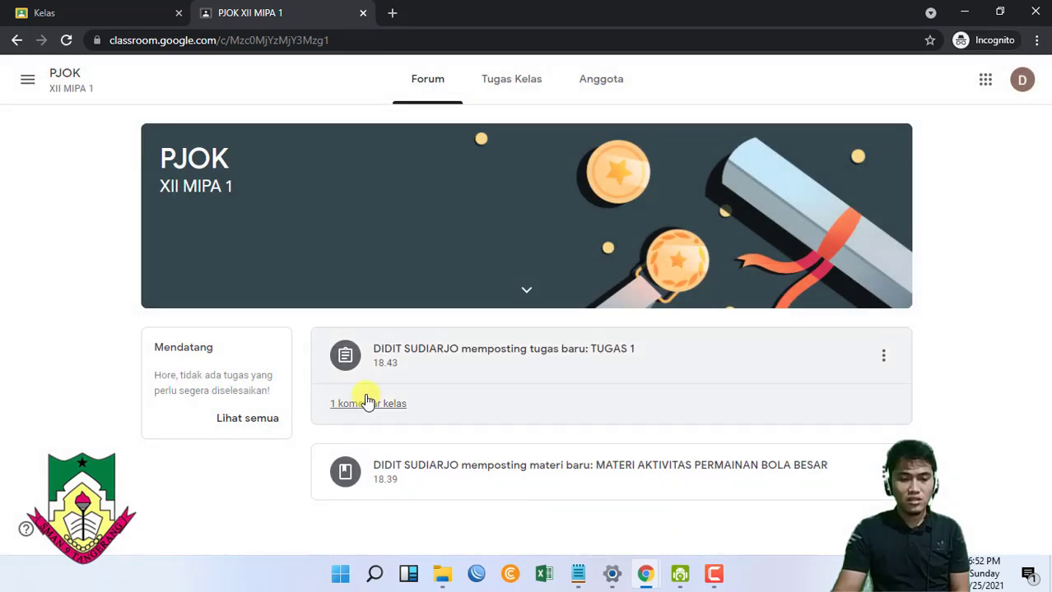
- Open the MATERI AKTIVITAS PERMAINAN BOLA BESAR material and highlight the word 'Komentar'
click(478, 486)
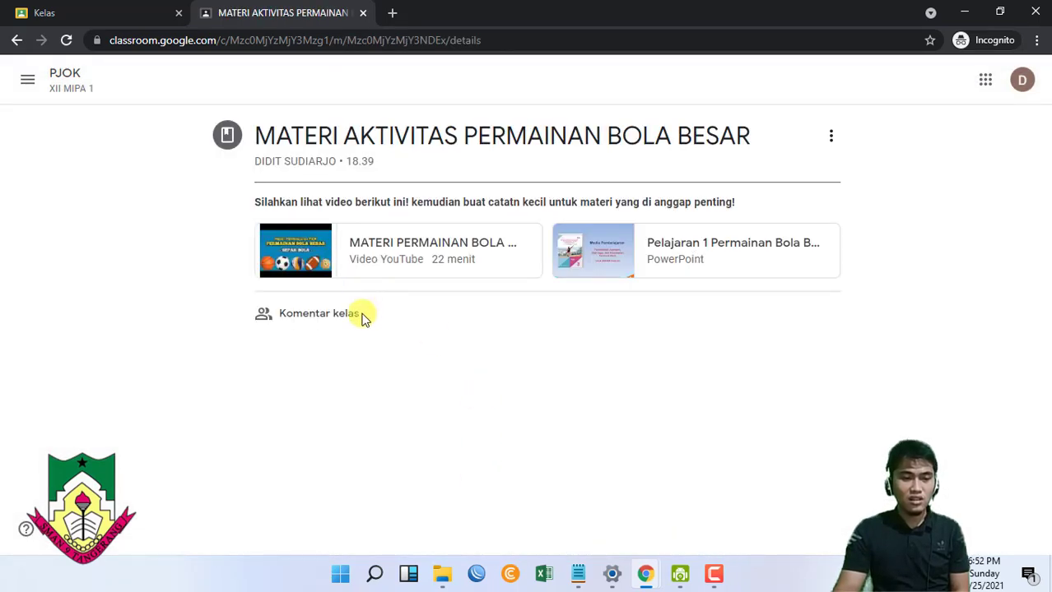
drag(340, 317, 334, 314)
drag(255, 312, 327, 318)
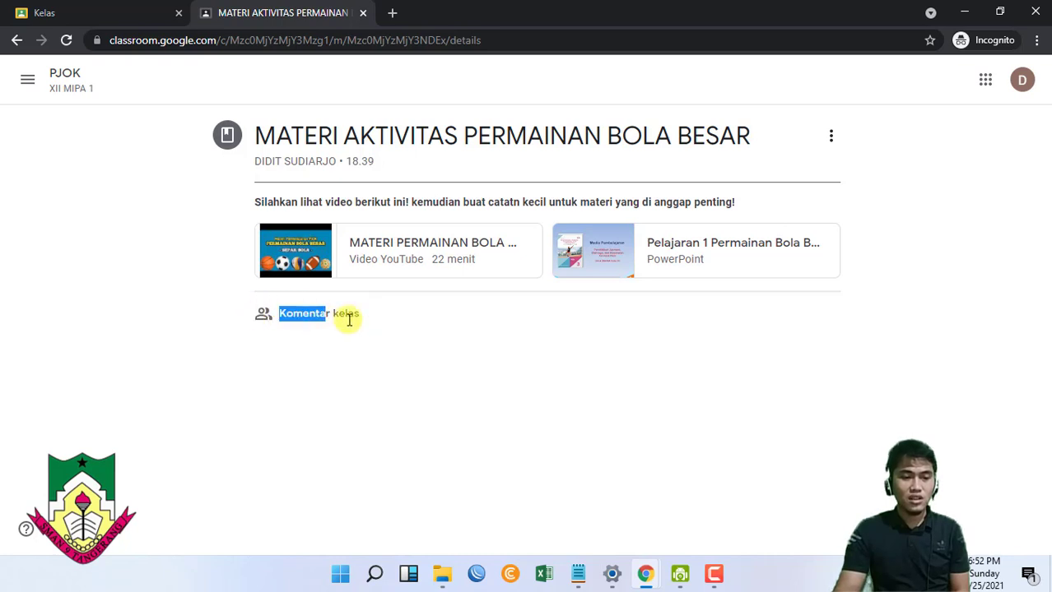
drag(401, 321, 4, 97)
double_click(326, 311)
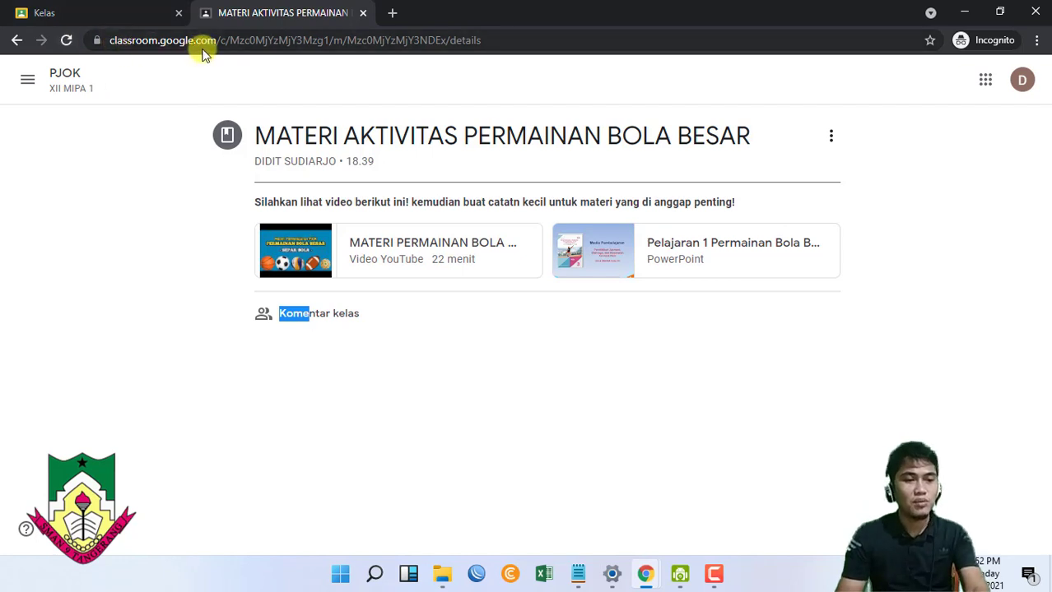